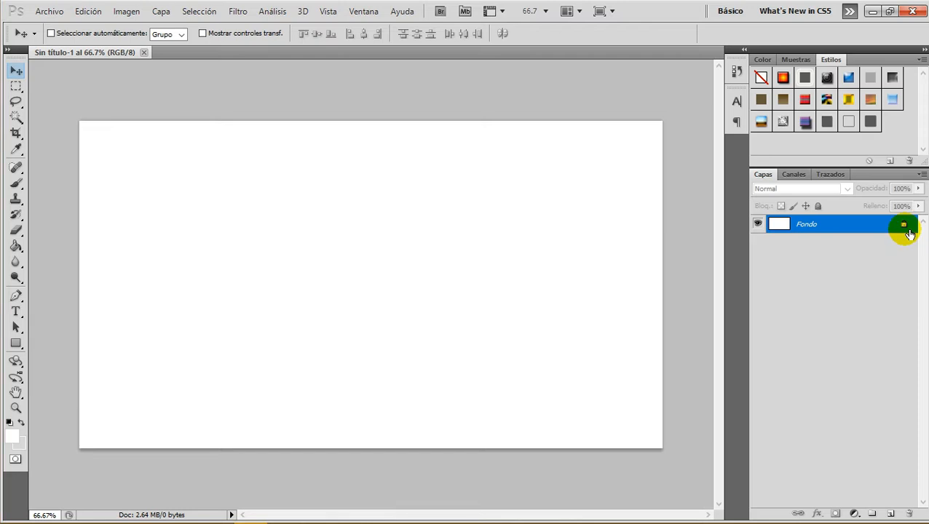
# Convert the locked background into a regular layer named Capa 0 and add a gradient overlay effect to it.
pyautogui.doubleClick(909, 233)
pyautogui.click(566, 159)
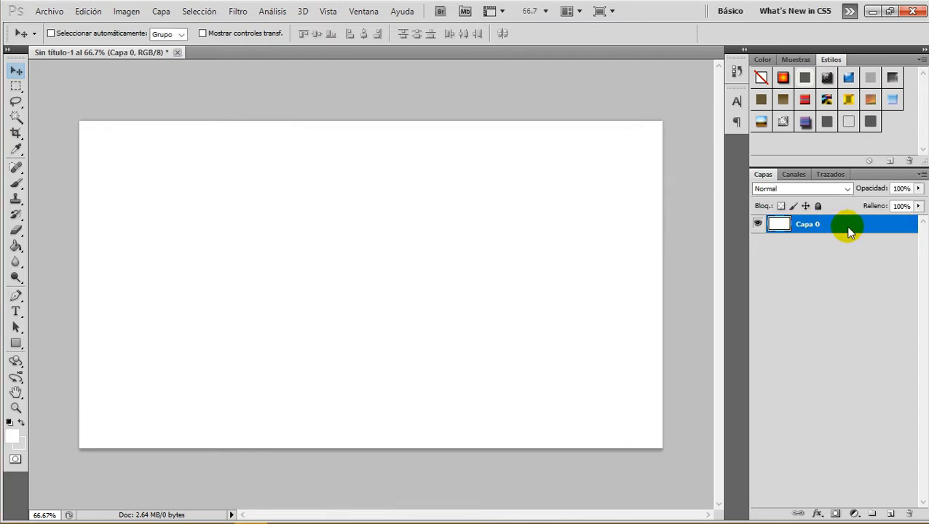
pyautogui.rightClick(848, 230)
pyautogui.click(700, 223)
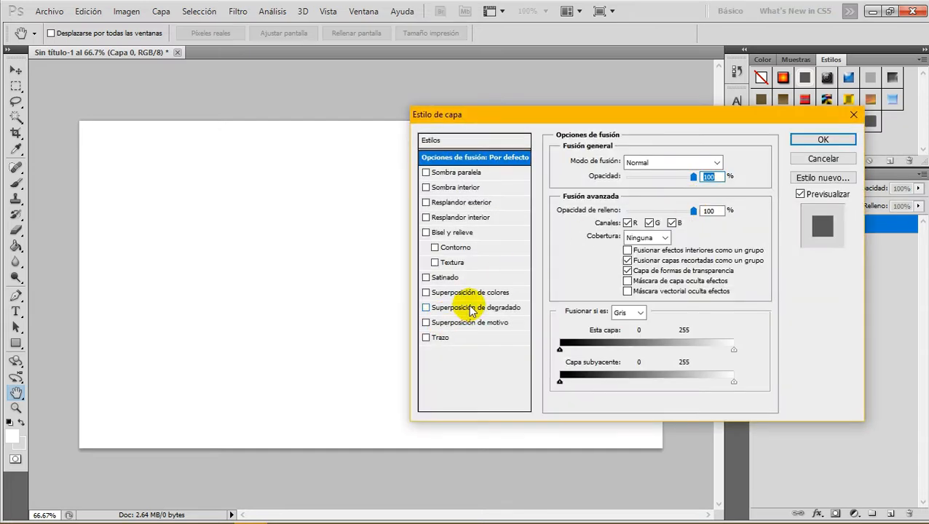
pyautogui.click(471, 309)
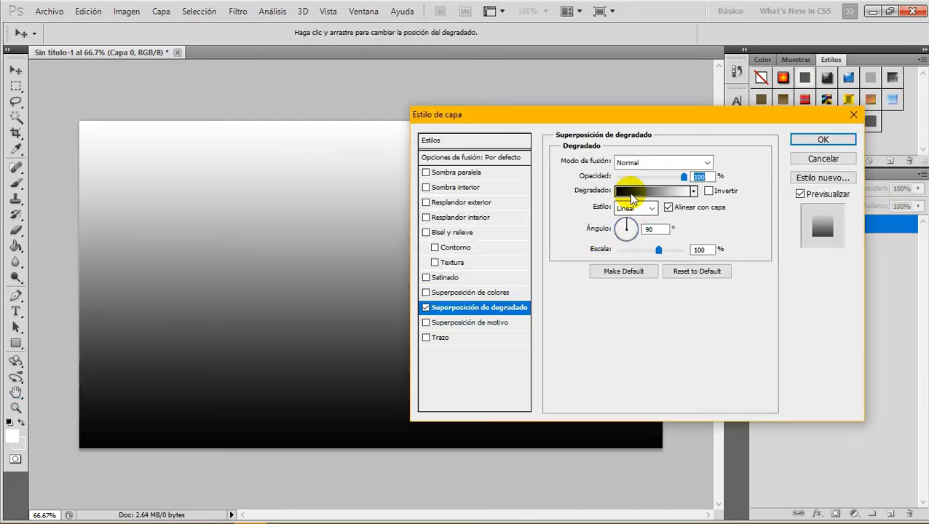
# Change the white end stop of the overlay's gradient to dark grey 3a3a3a.
pyautogui.click(632, 191)
pyautogui.click(826, 291)
pyautogui.doubleClick(826, 292)
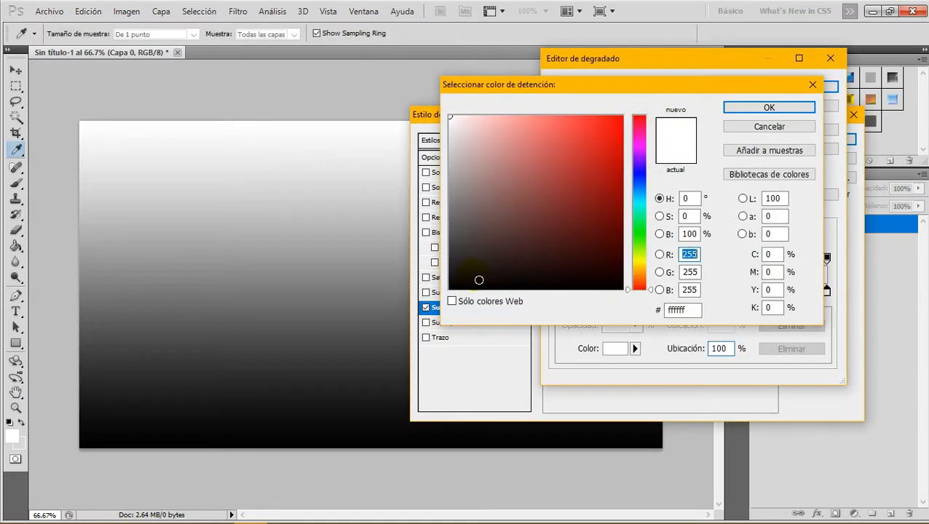
pyautogui.moveTo(479, 278); pyautogui.dragTo(443, 253)
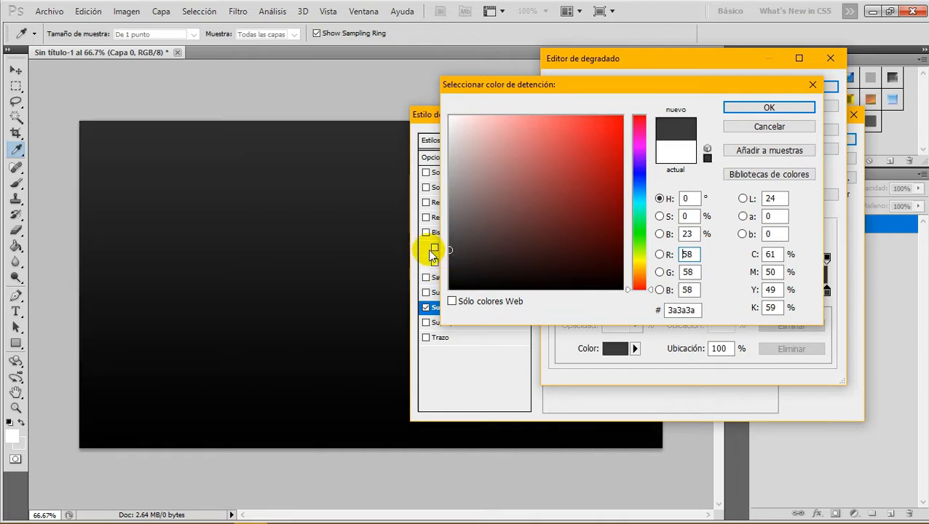
pyautogui.click(698, 311)
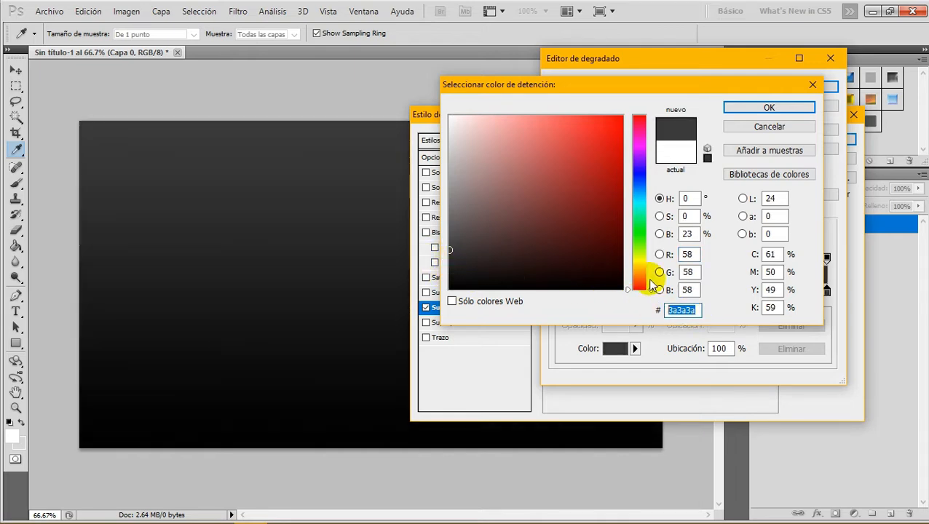
pyautogui.click(768, 107)
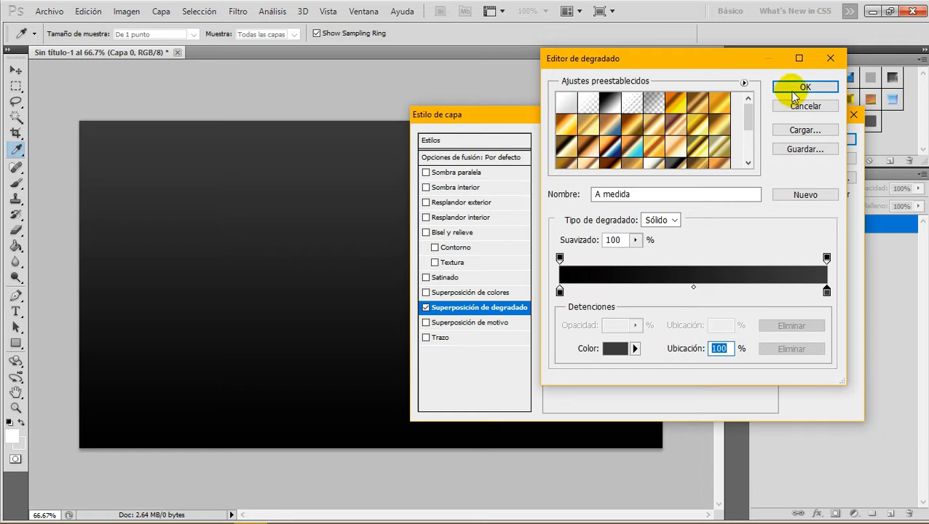
pyautogui.click(801, 88)
# Make the gradient overlay radial and invert it so the grey lies at the centre.
pyautogui.click(653, 208)
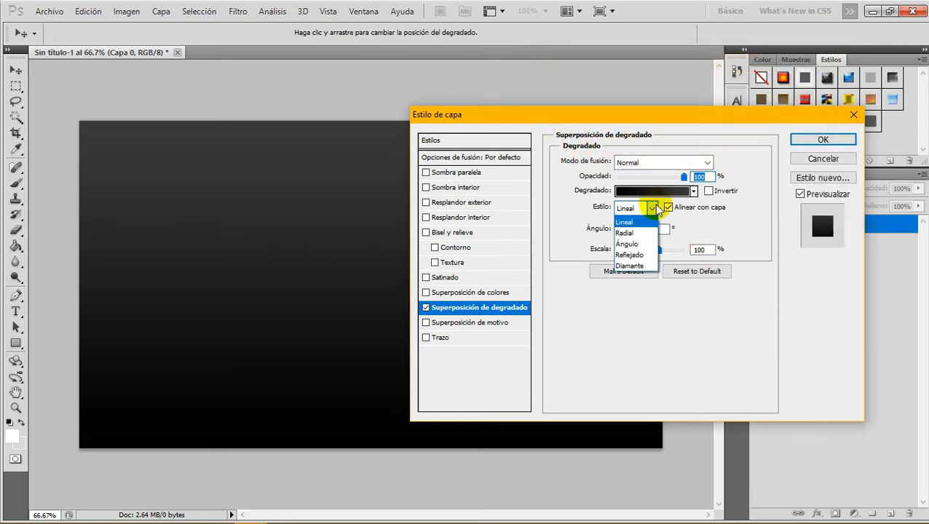
pyautogui.click(635, 233)
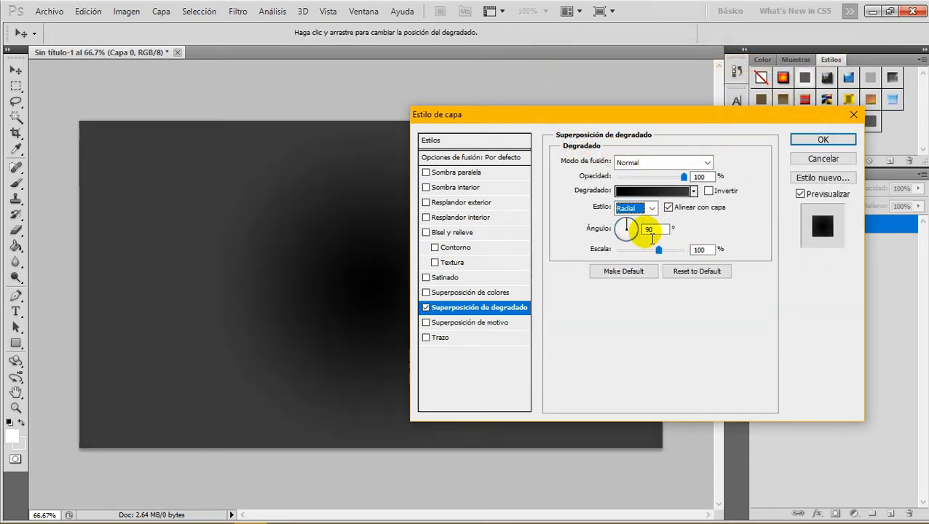
pyautogui.click(709, 191)
pyautogui.moveTo(649, 117); pyautogui.dragTo(773, 122)
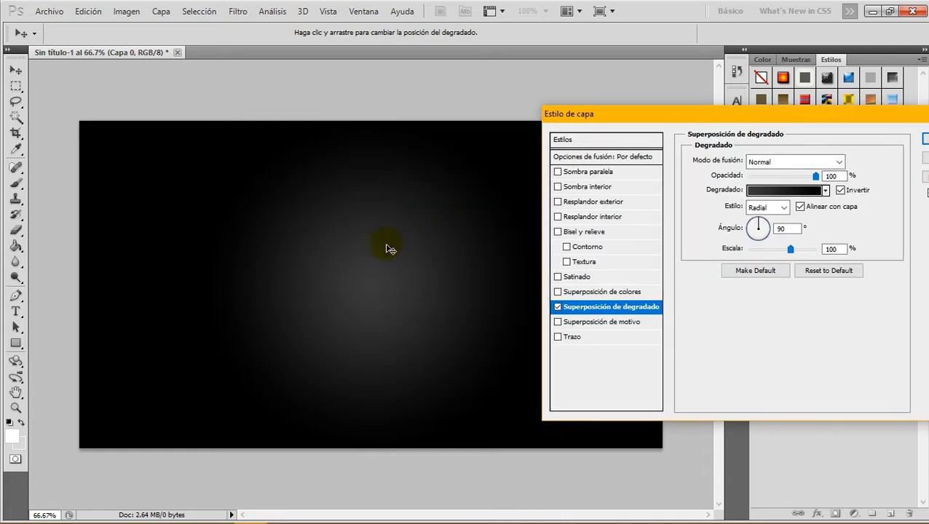
# Shift the gradient's glow towards the upper part of the canvas, set angle 34° and scale 149%, and apply the style.
pyautogui.moveTo(387, 249); pyautogui.dragTo(397, 165)
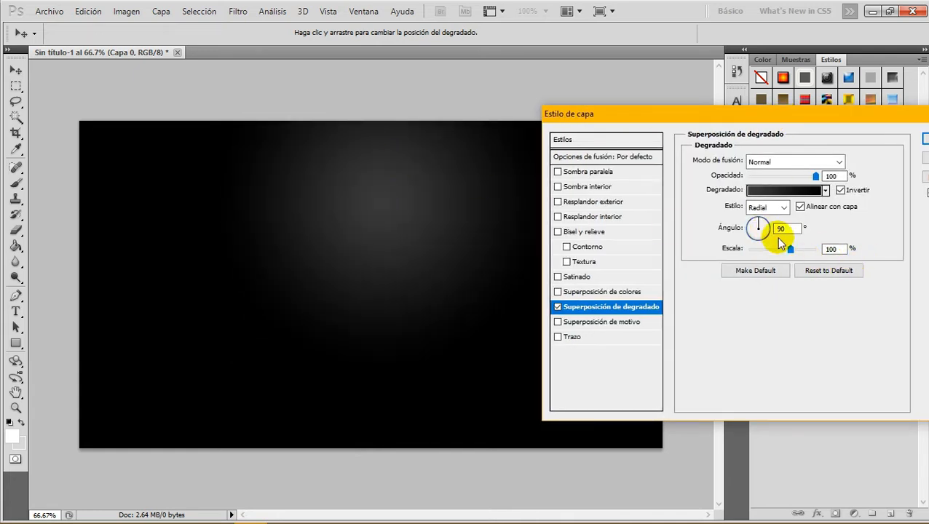
pyautogui.moveTo(790, 249); pyautogui.dragTo(816, 249)
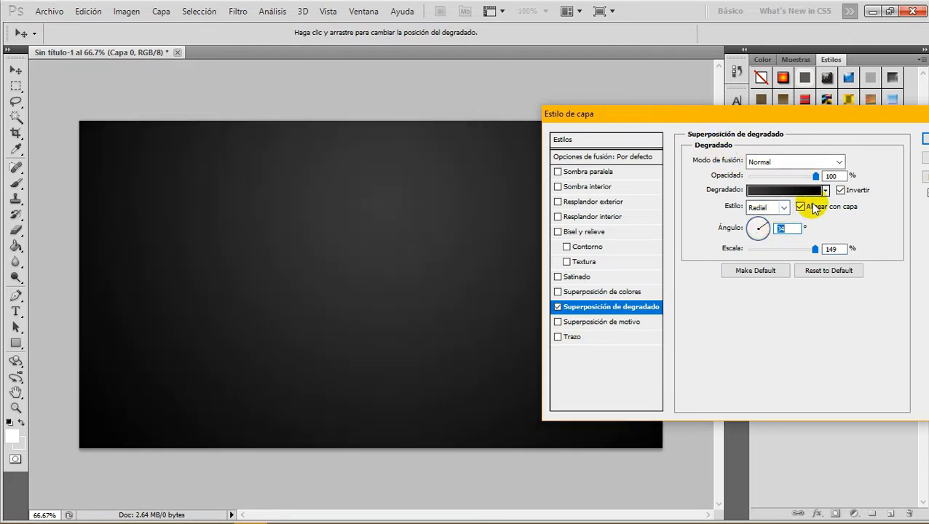
pyautogui.doubleClick(831, 249)
pyautogui.click(922, 138)
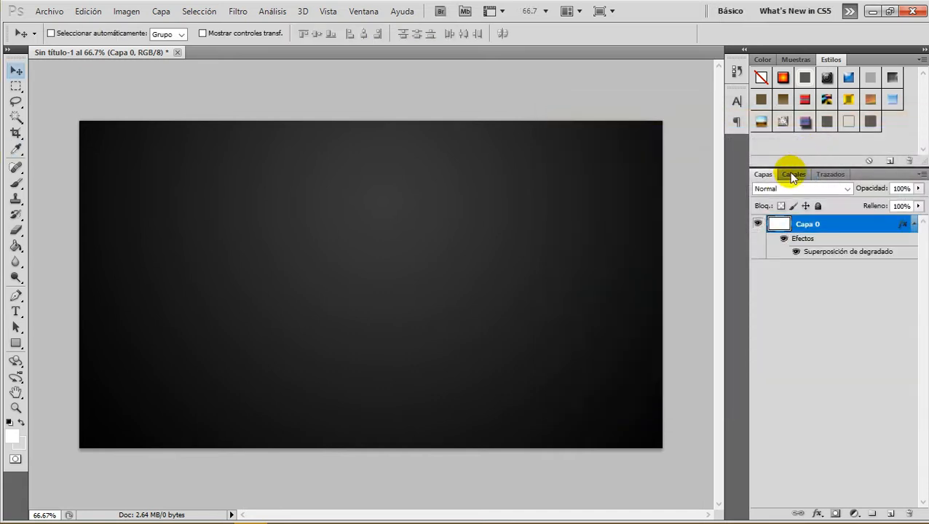
# Duplicate Capa 0 and convert the copy into a smart object.
pyautogui.rightClick(881, 224)
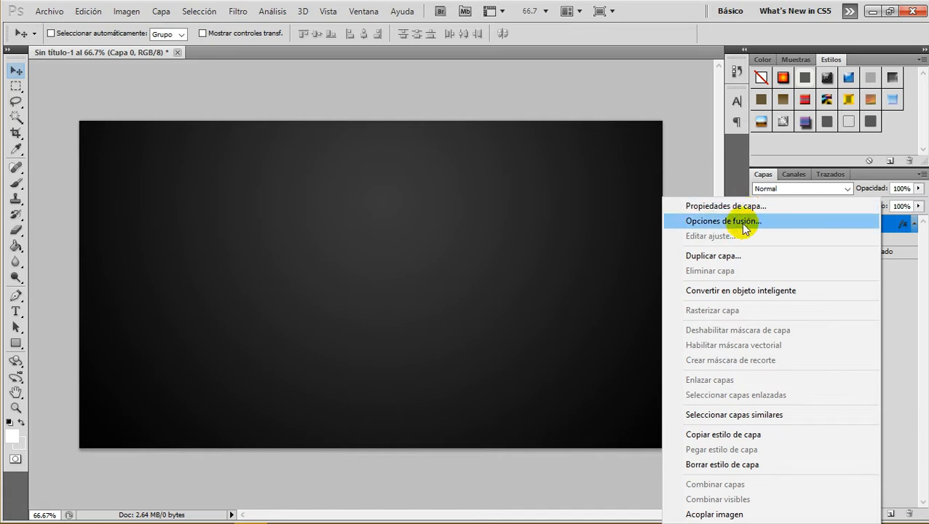
pyautogui.click(733, 256)
pyautogui.click(586, 153)
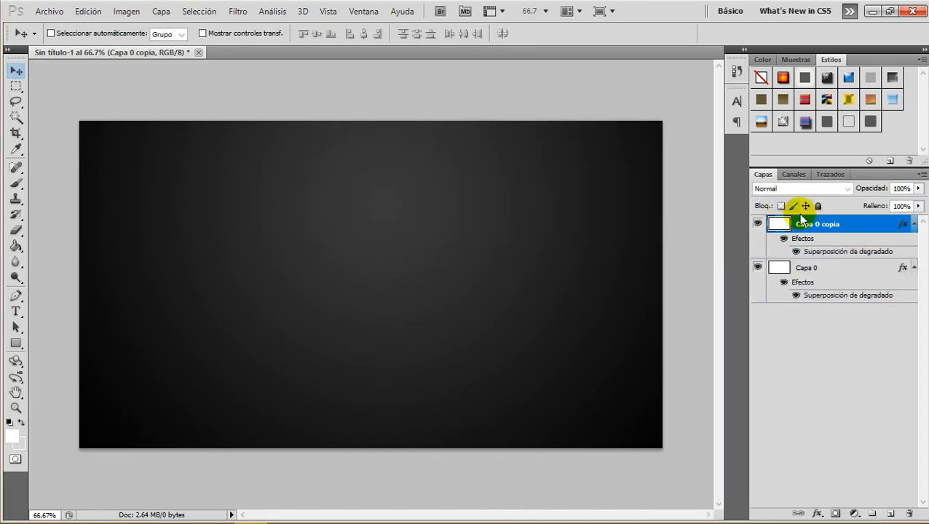
pyautogui.rightClick(868, 227)
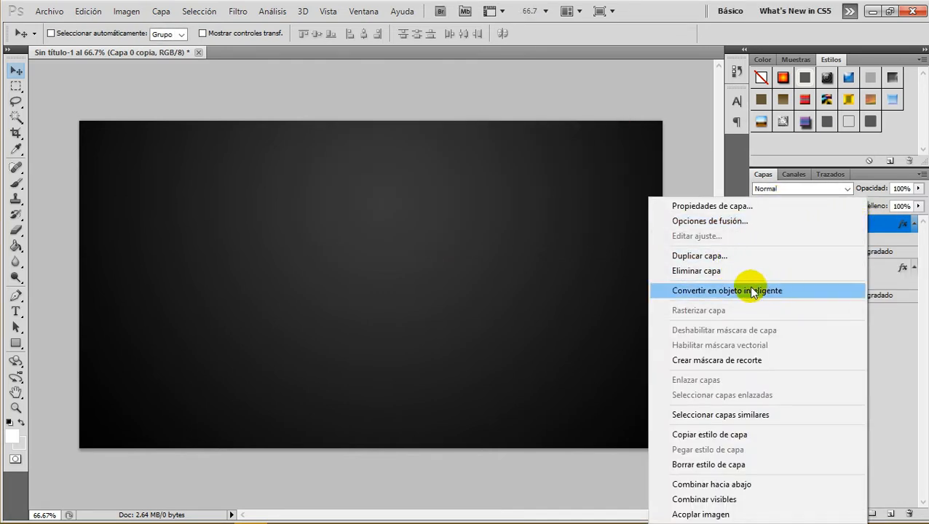
pyautogui.click(786, 291)
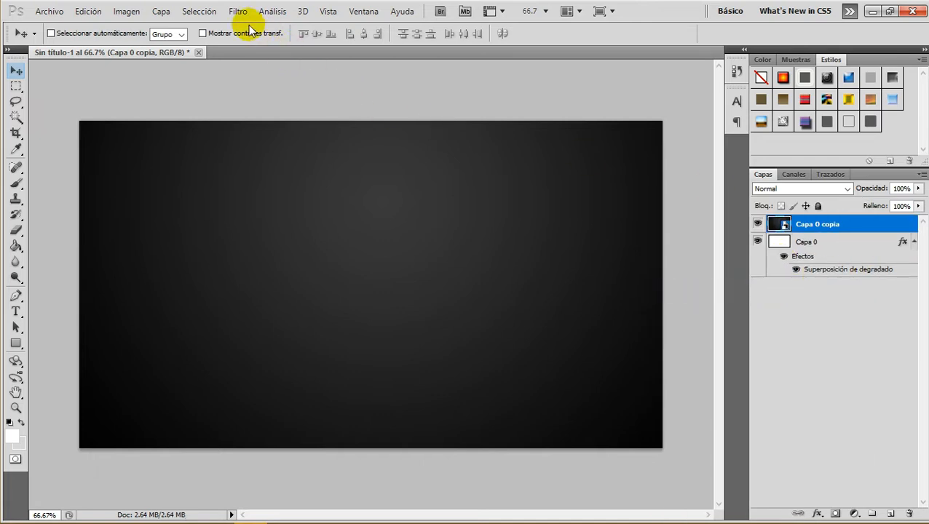
# Apply the Papel con relieve sketch filter to Capa 0 copia with image balance 35, grain 12 and relief 15.
pyautogui.click(238, 12)
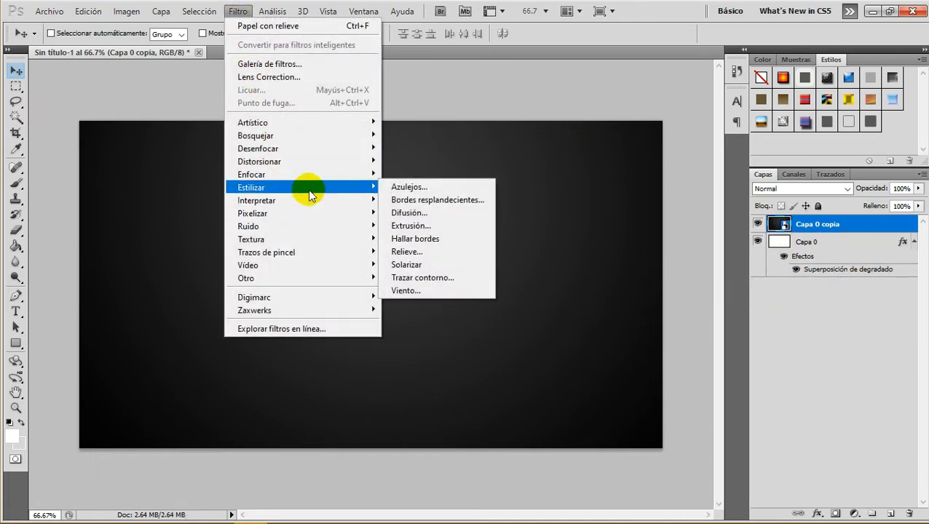
pyautogui.moveTo(321, 159)
pyautogui.moveTo(331, 135)
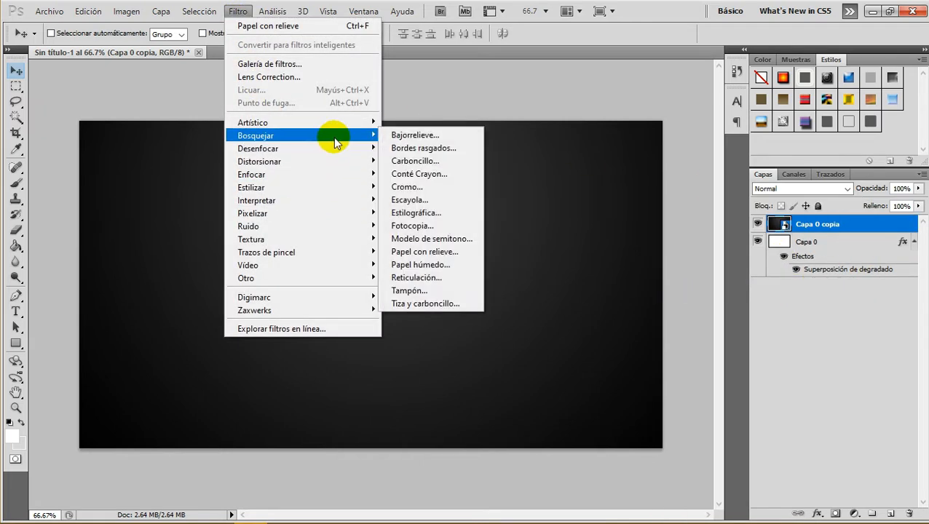
pyautogui.click(439, 253)
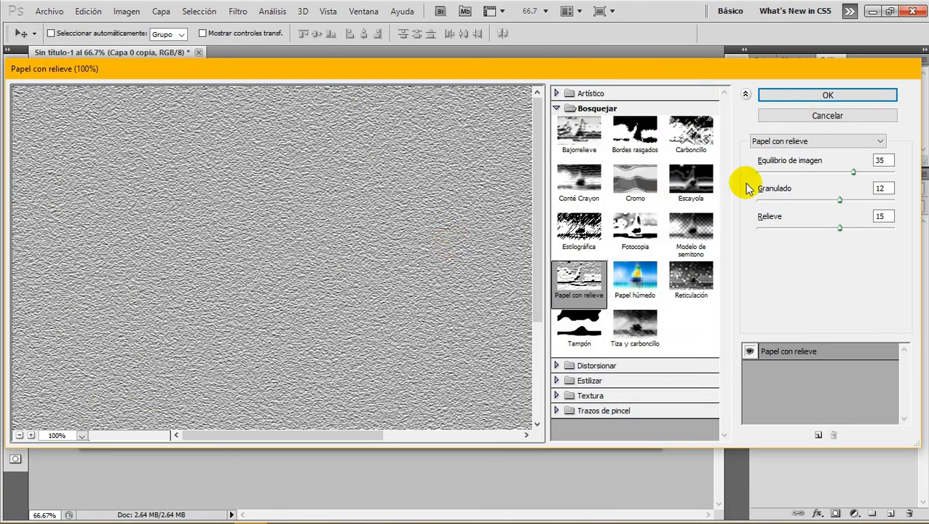
pyautogui.click(882, 161)
pyautogui.click(881, 187)
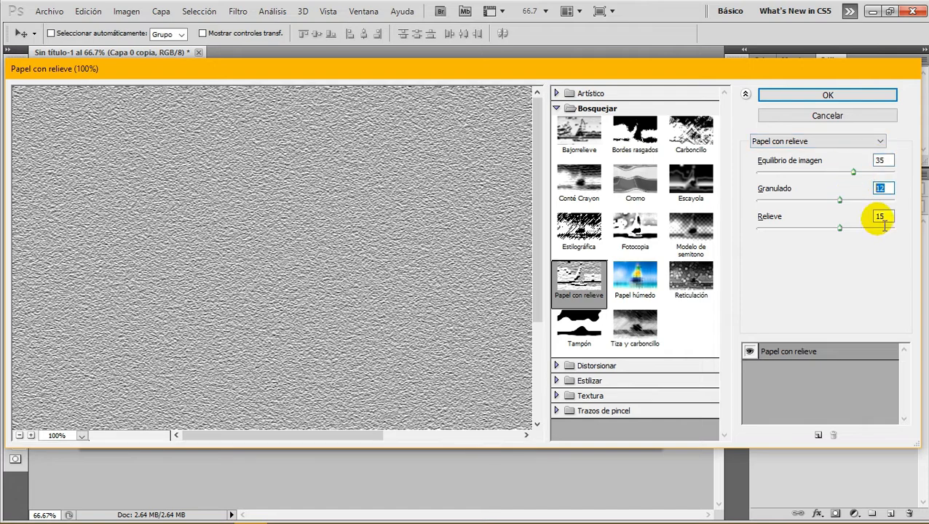
pyautogui.click(856, 99)
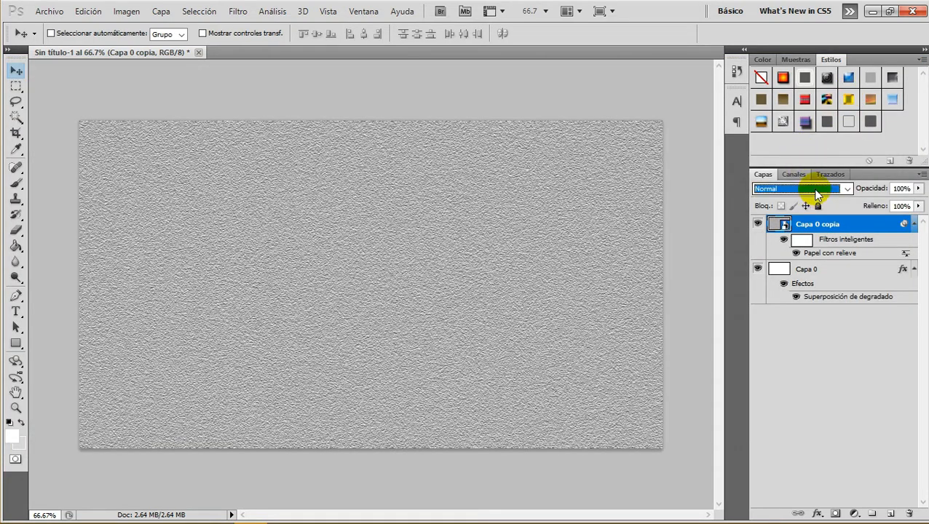
# Set the textured copy's blend mode to Luz suave with 62% opacity and compare the canvas with and without it.
pyautogui.click(817, 190)
pyautogui.click(802, 175)
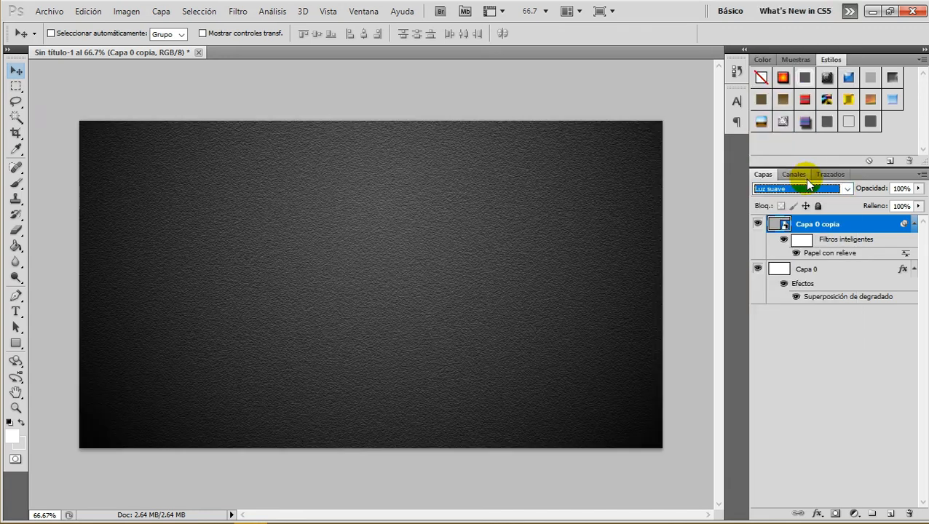
pyautogui.moveTo(918, 188); pyautogui.dragTo(894, 205)
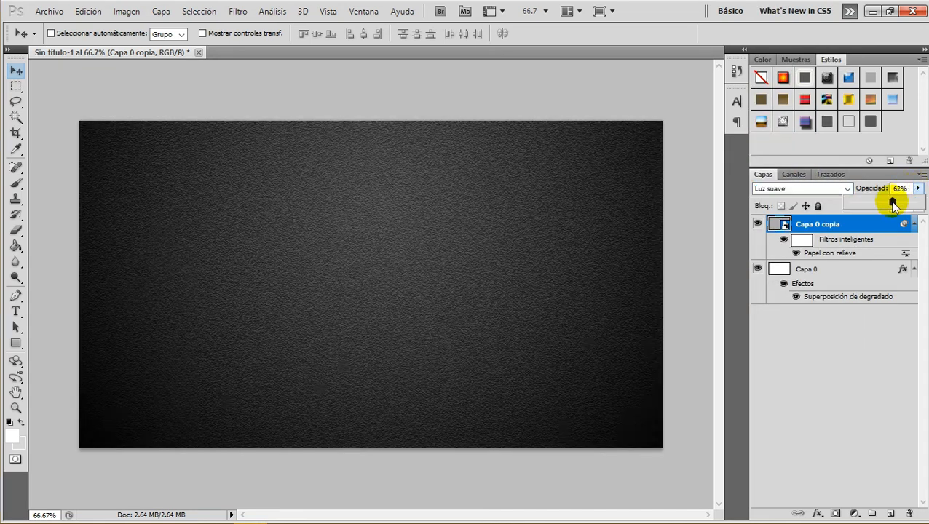
pyautogui.click(762, 224)
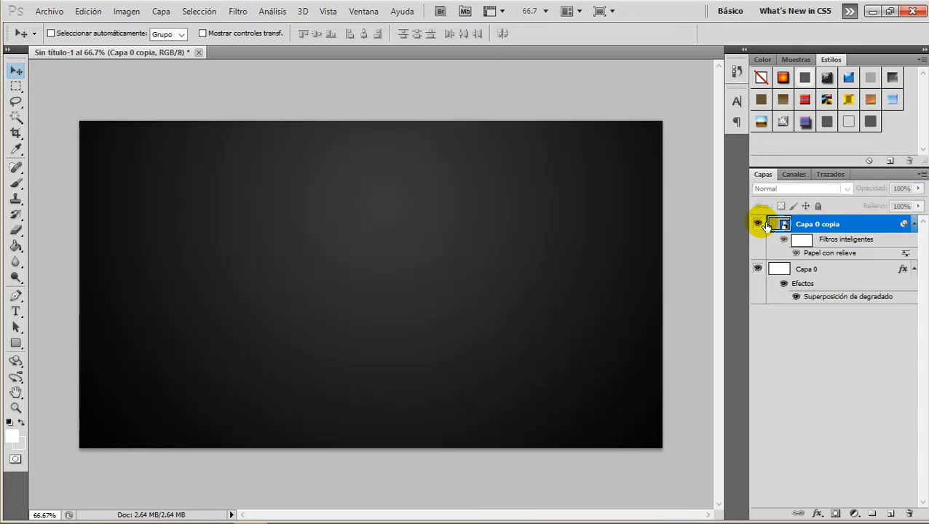
pyautogui.click(761, 224)
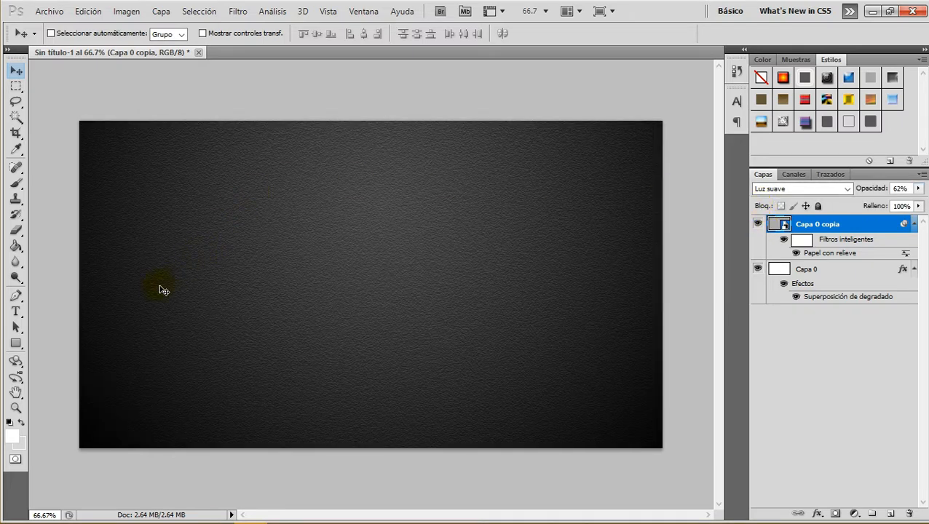
# Add the white text TEXTO in KoratakiW01-ExtraBold at 187 pt and move it to the middle of the canvas.
pyautogui.click(15, 311)
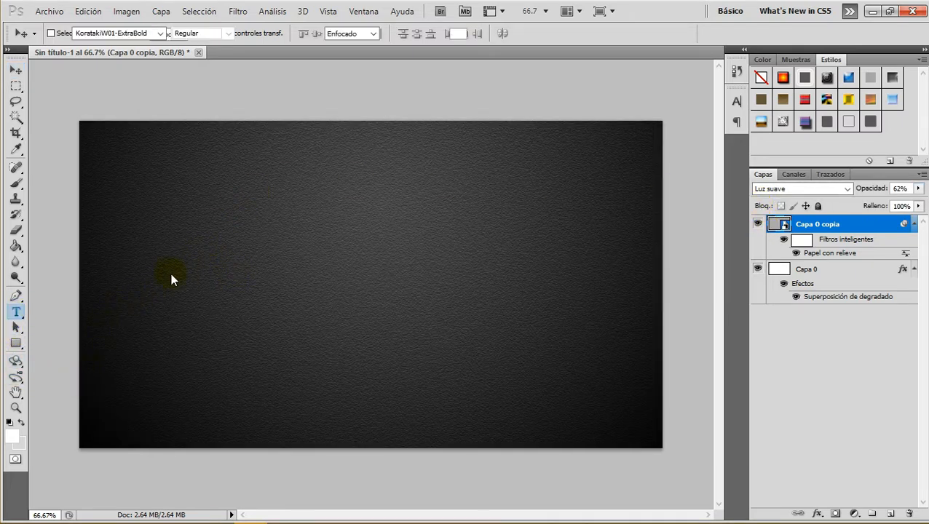
pyautogui.click(175, 279)
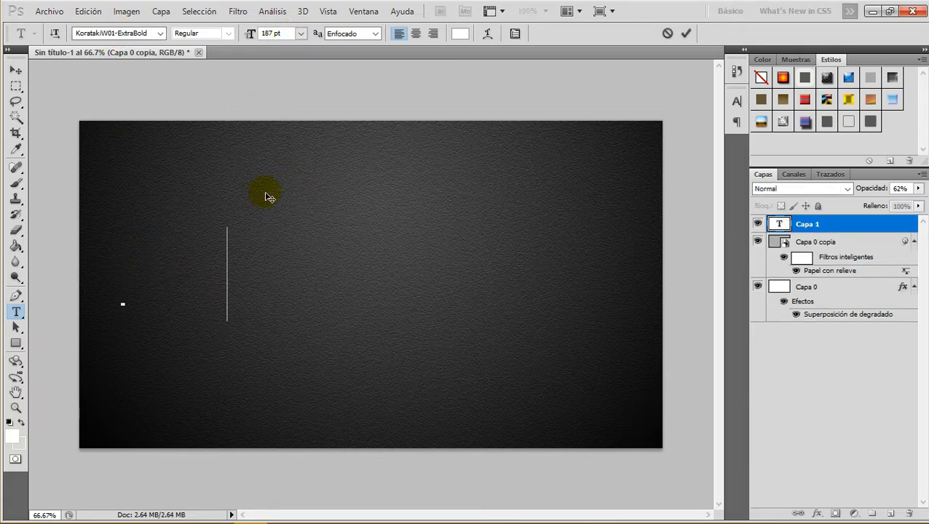
pyautogui.write('TEXTO')
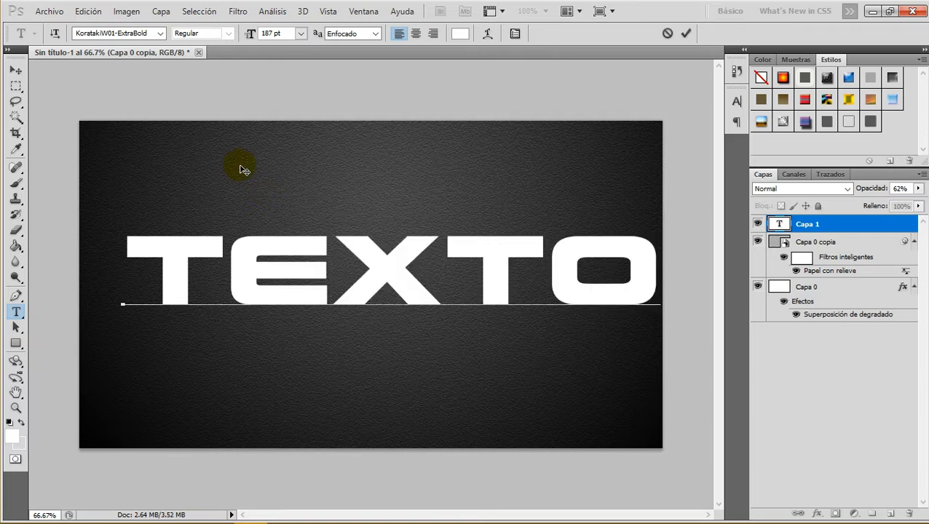
pyautogui.click(15, 71)
pyautogui.moveTo(406, 247); pyautogui.dragTo(385, 235)
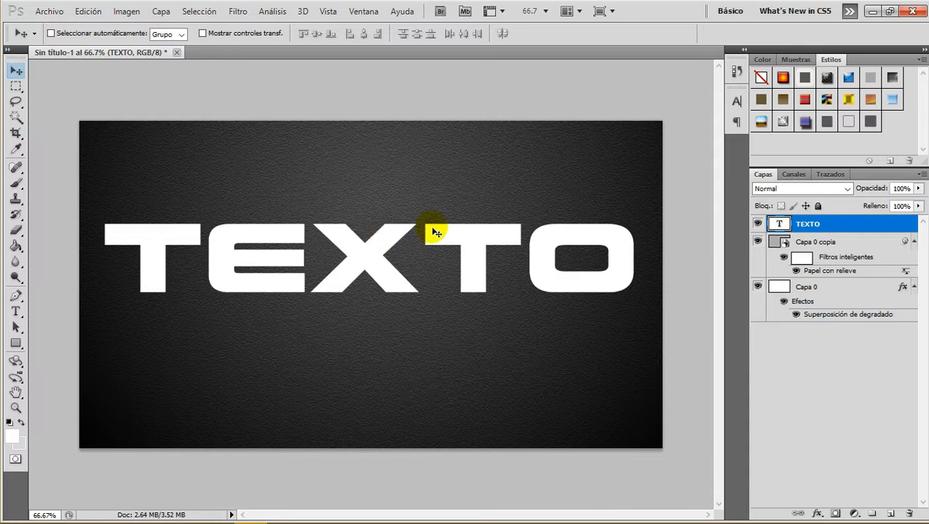
# Add a gradient overlay to the TEXTO layer in its layer style, leaving the color overlay off.
pyautogui.rightClick(863, 228)
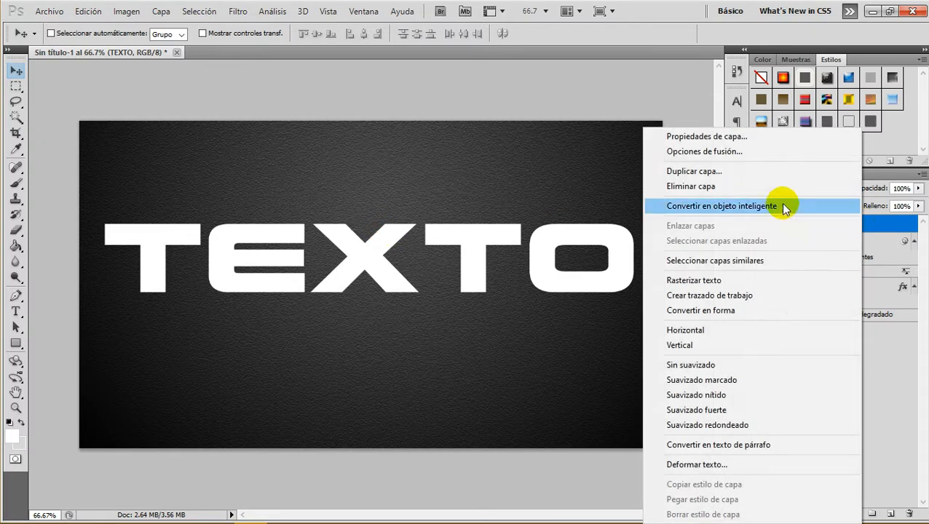
pyautogui.click(712, 151)
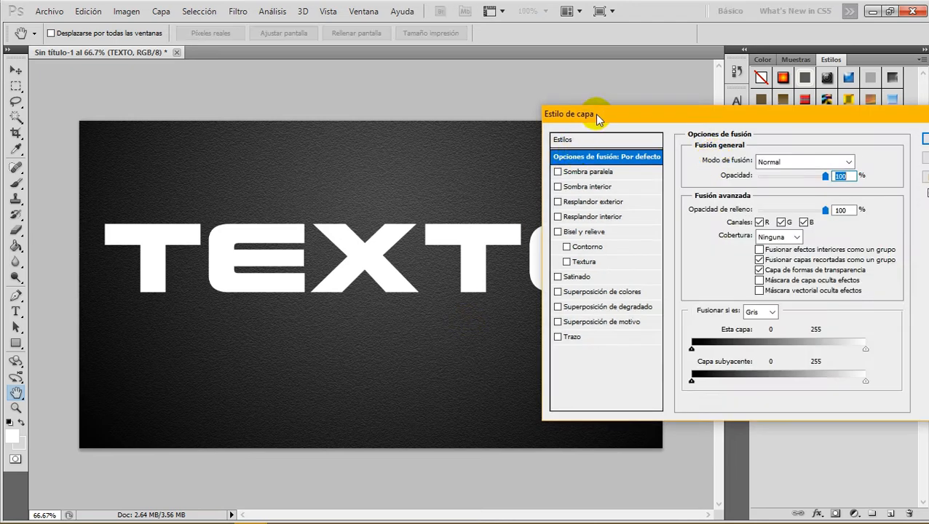
pyautogui.moveTo(596, 119); pyautogui.dragTo(512, 119)
pyautogui.click(497, 292)
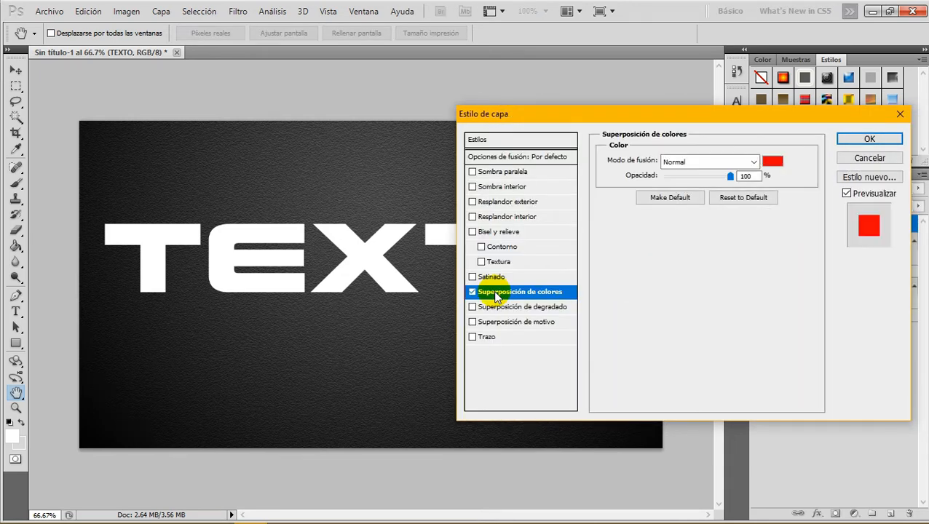
pyautogui.click(500, 307)
pyautogui.click(472, 292)
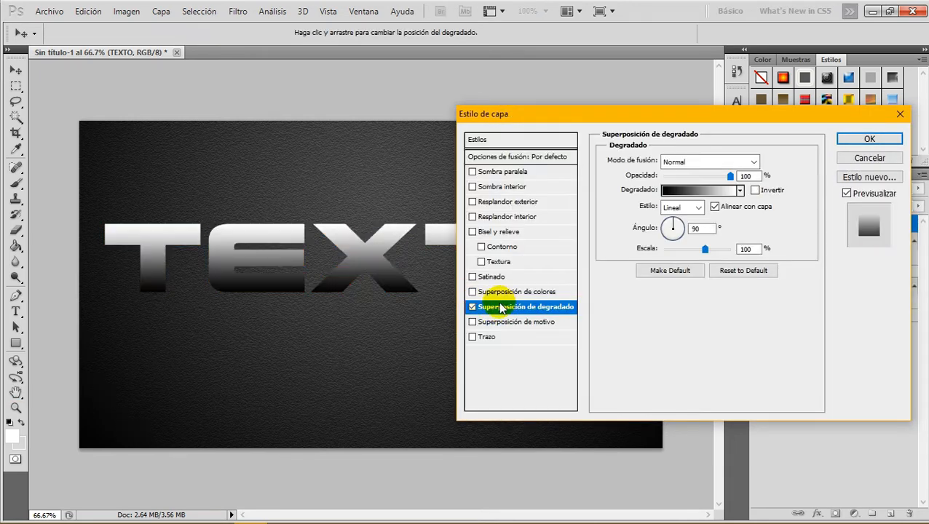
# Load the dark steel-grey metallic preset, the last one in the list, as the overlay's gradient.
pyautogui.click(697, 190)
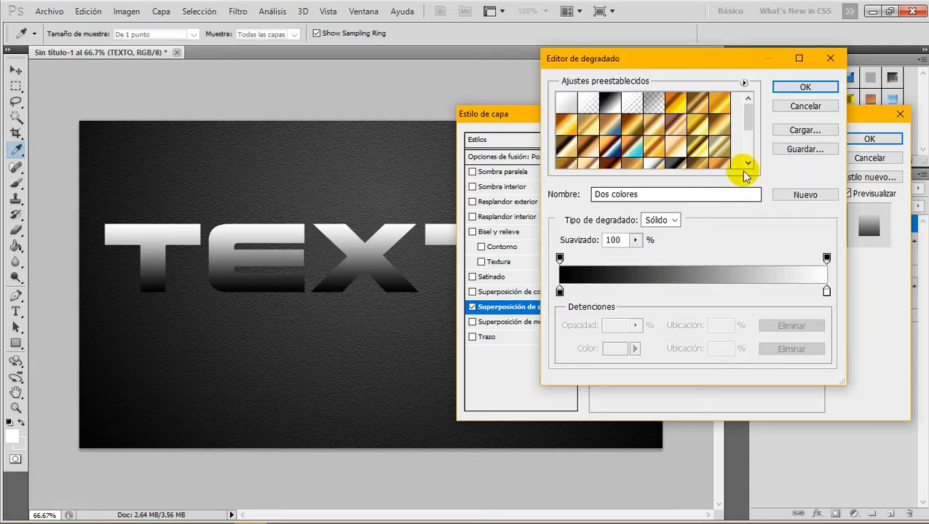
pyautogui.moveTo(742, 124); pyautogui.dragTo(746, 187)
pyautogui.click(719, 158)
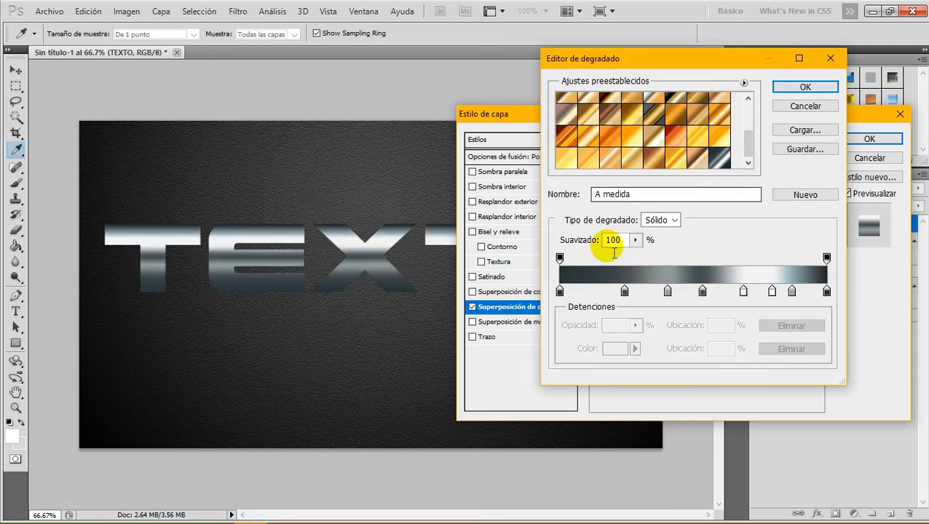
# Inspect the hex color and location of the gradient's first three color stops without changing them.
pyautogui.doubleClick(559, 292)
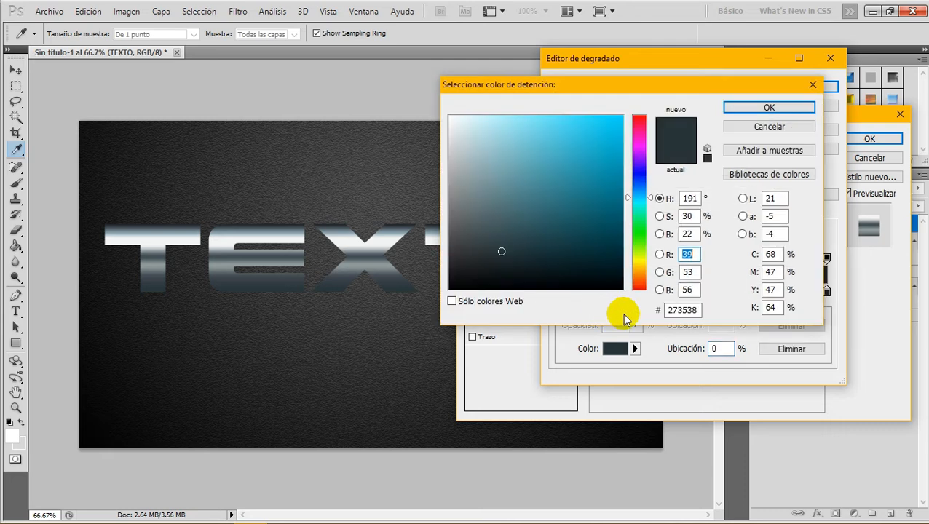
pyautogui.doubleClick(682, 310)
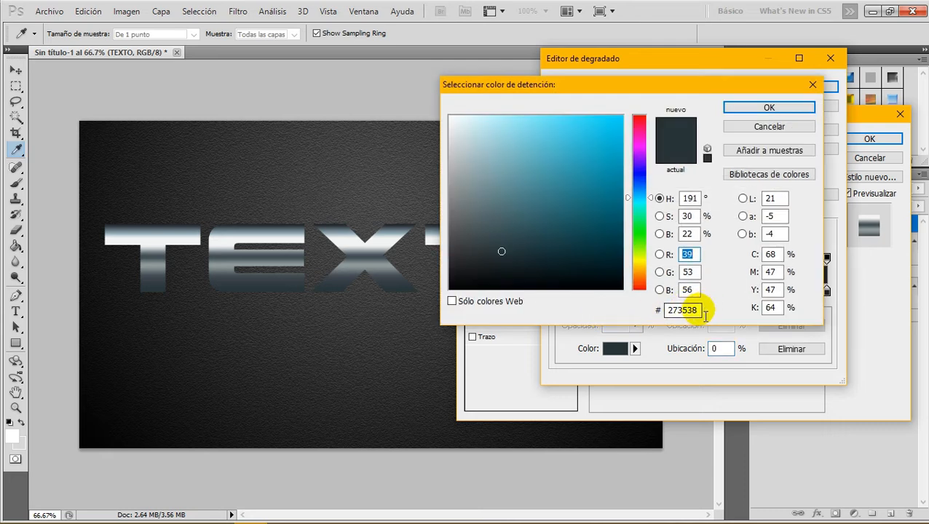
pyautogui.click(772, 111)
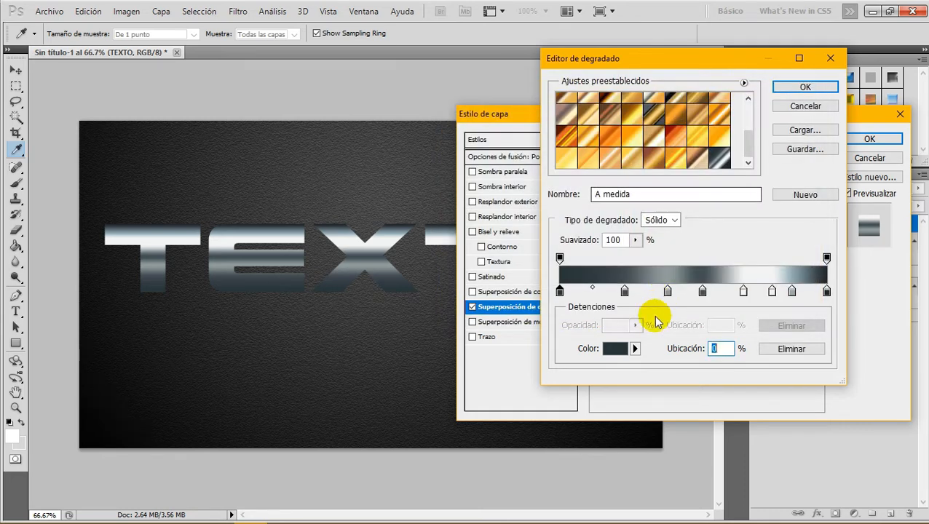
pyautogui.click(714, 348)
pyautogui.doubleClick(714, 348)
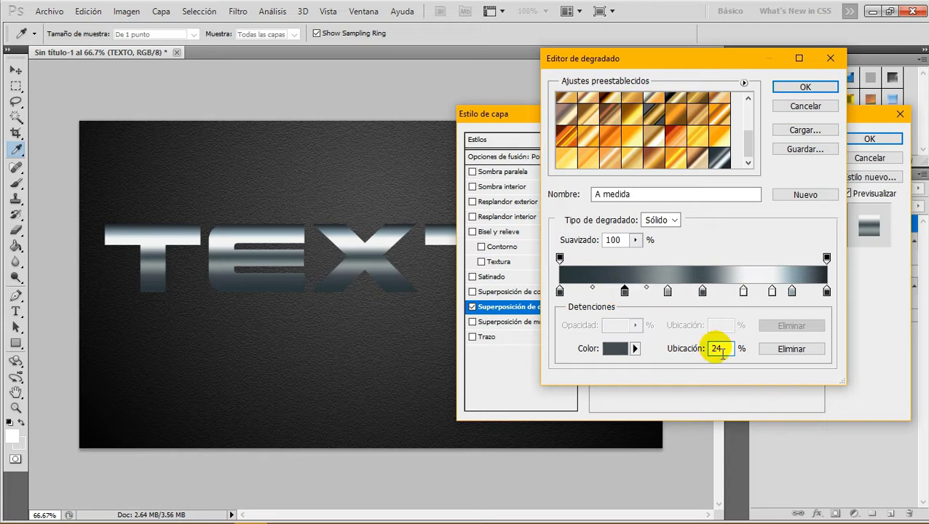
pyautogui.doubleClick(625, 292)
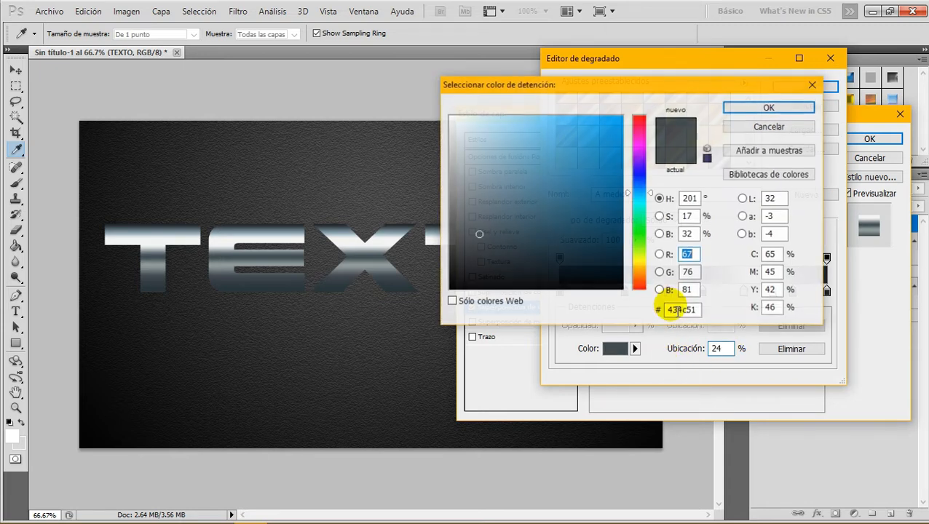
pyautogui.doubleClick(681, 310)
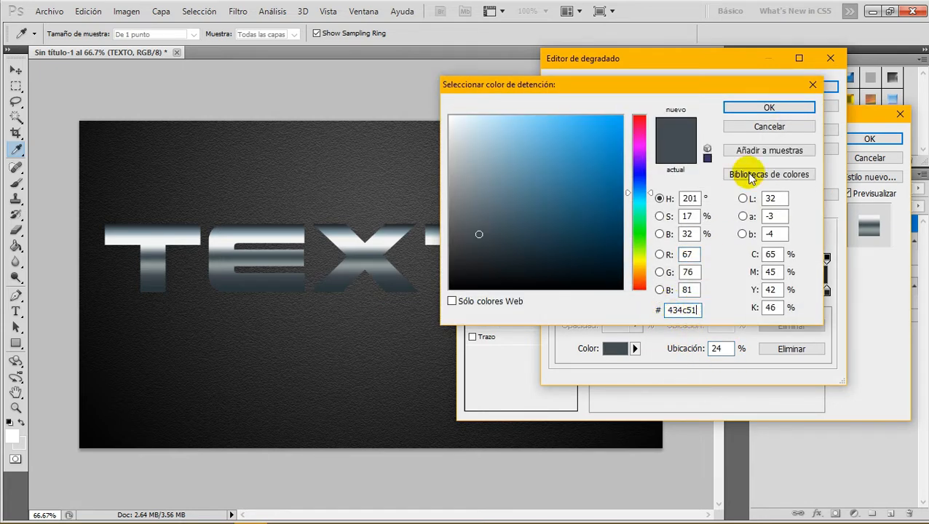
pyautogui.click(769, 107)
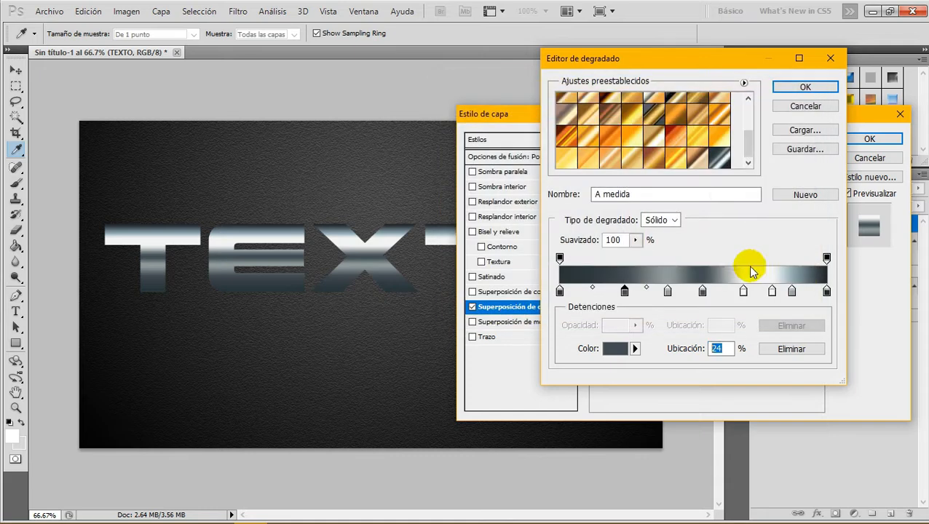
pyautogui.doubleClick(666, 291)
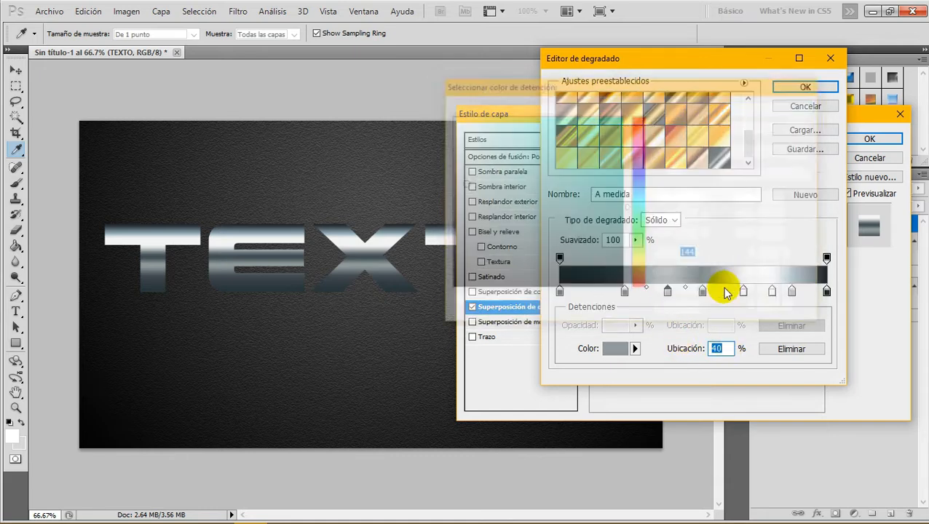
pyautogui.moveTo(690, 311); pyautogui.dragTo(663, 304)
pyautogui.click(769, 107)
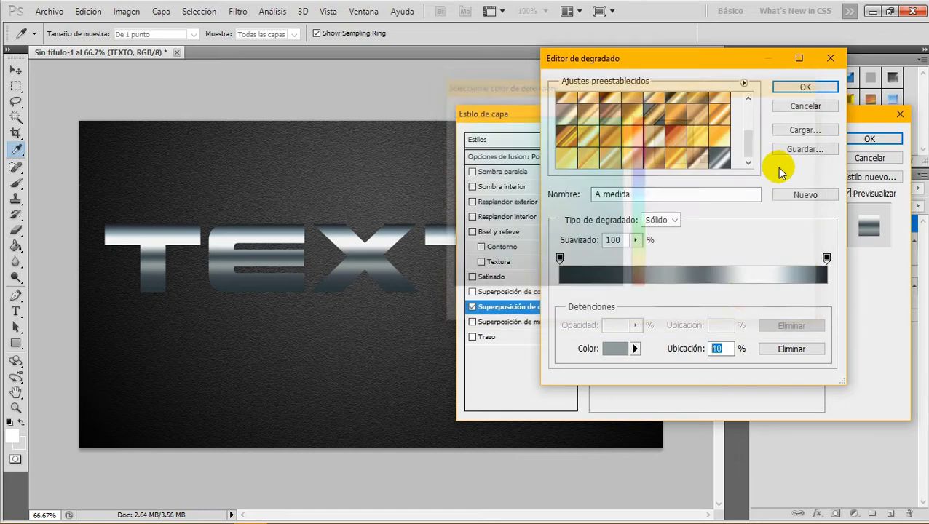
# Inspect the hex color and location of the gradient's two near-white stops, the fifth and sixth.
pyautogui.click(743, 291)
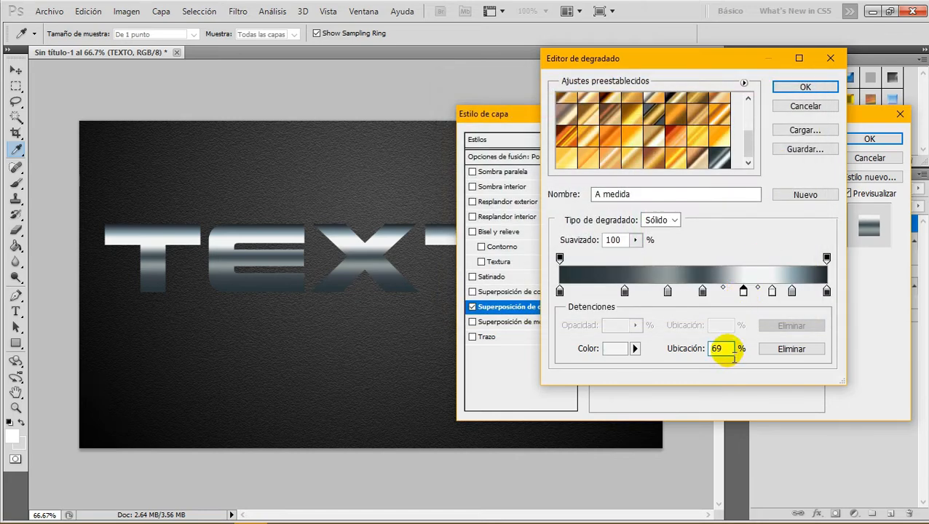
pyautogui.doubleClick(744, 291)
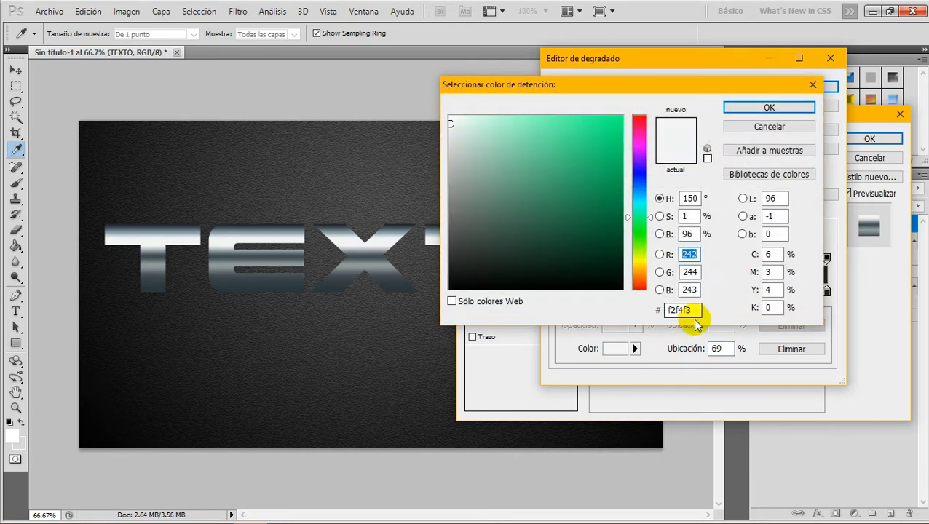
pyautogui.moveTo(690, 311); pyautogui.dragTo(665, 306)
pyautogui.click(758, 111)
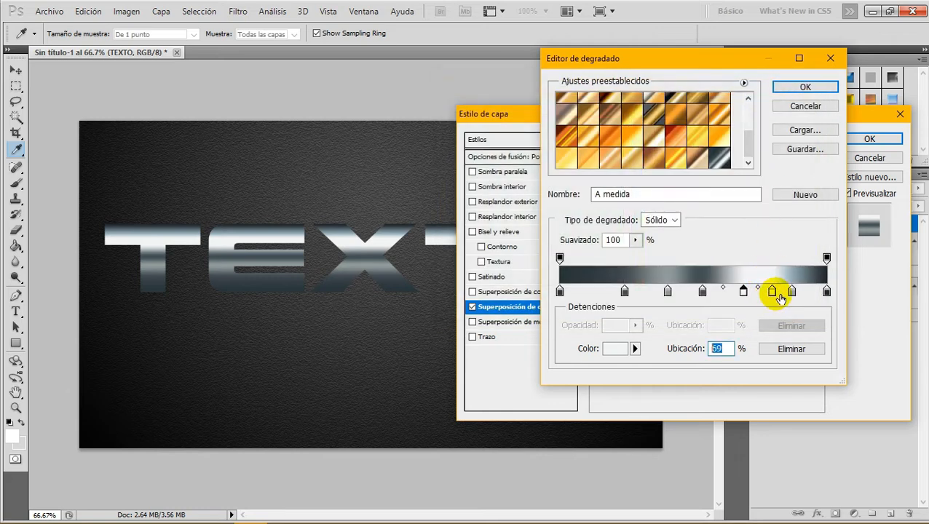
pyautogui.doubleClick(719, 349)
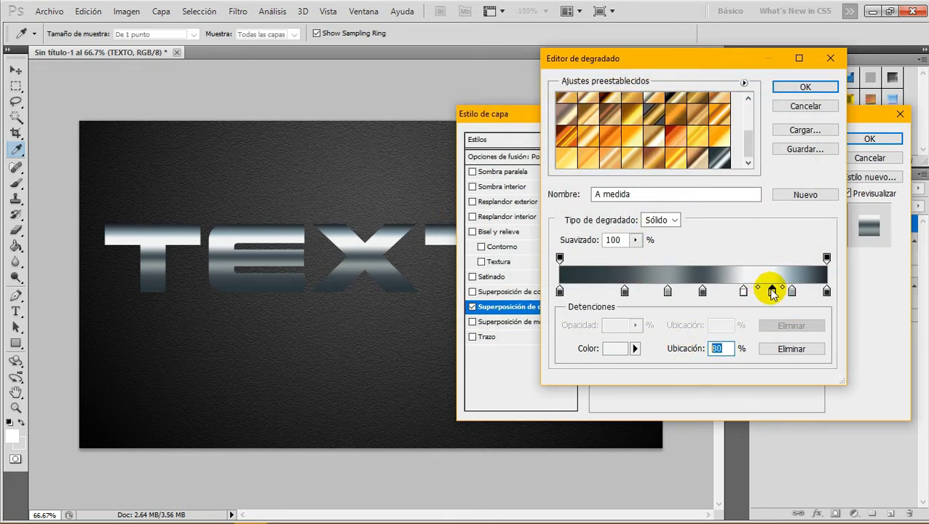
pyautogui.doubleClick(771, 291)
pyautogui.moveTo(688, 310); pyautogui.dragTo(608, 309)
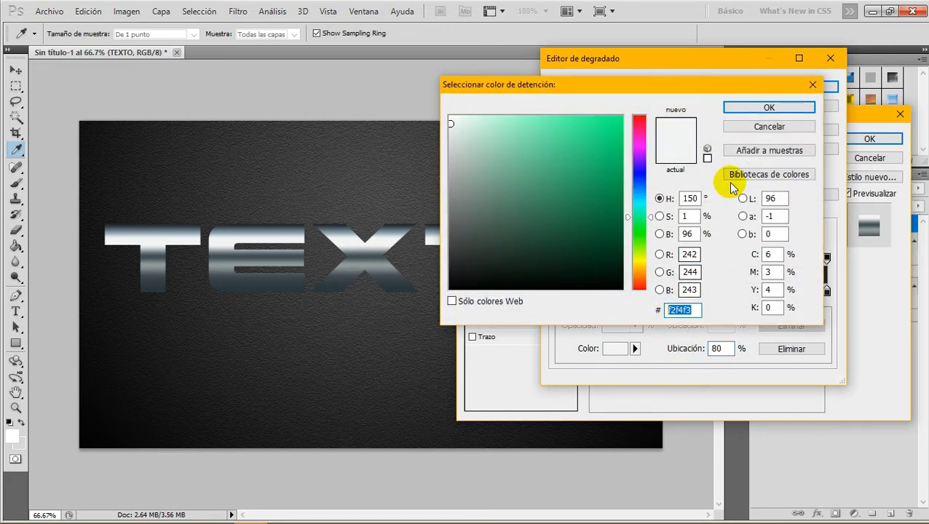
pyautogui.click(766, 111)
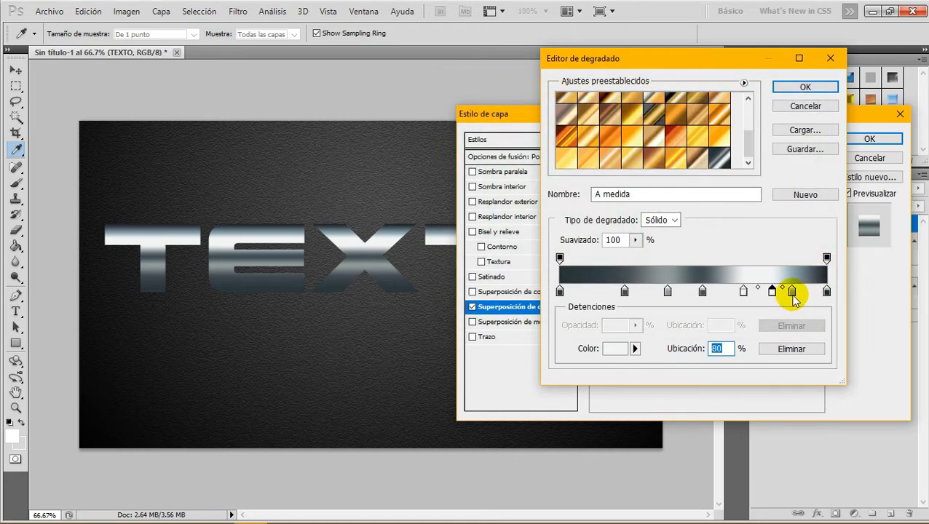
# Check the hex color and location of the gradient's last two stops and apply the gradient overlay to TEXTO.
pyautogui.click(792, 292)
pyautogui.click(798, 292)
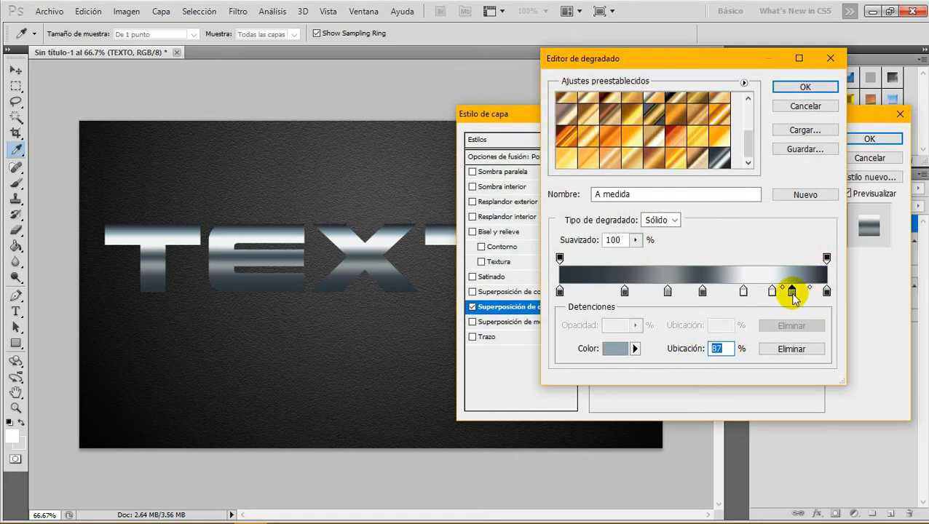
pyautogui.doubleClick(792, 293)
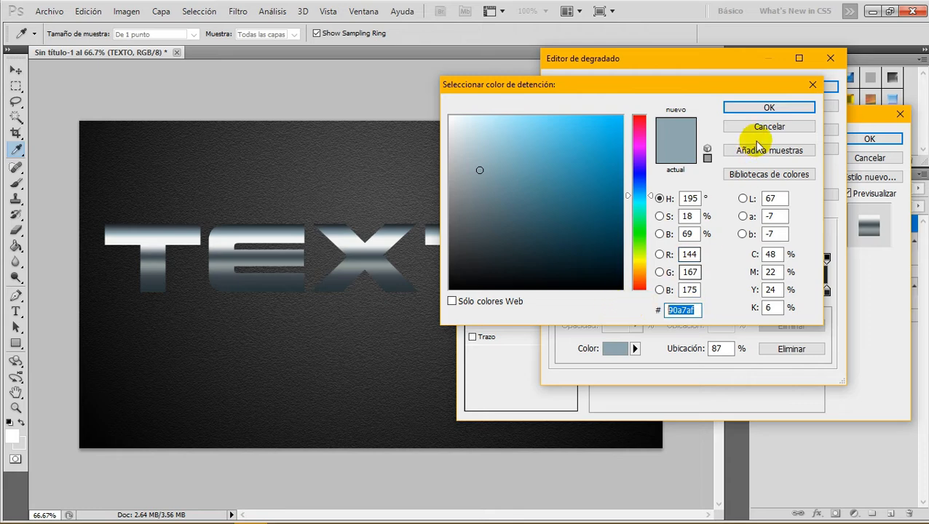
pyautogui.click(769, 109)
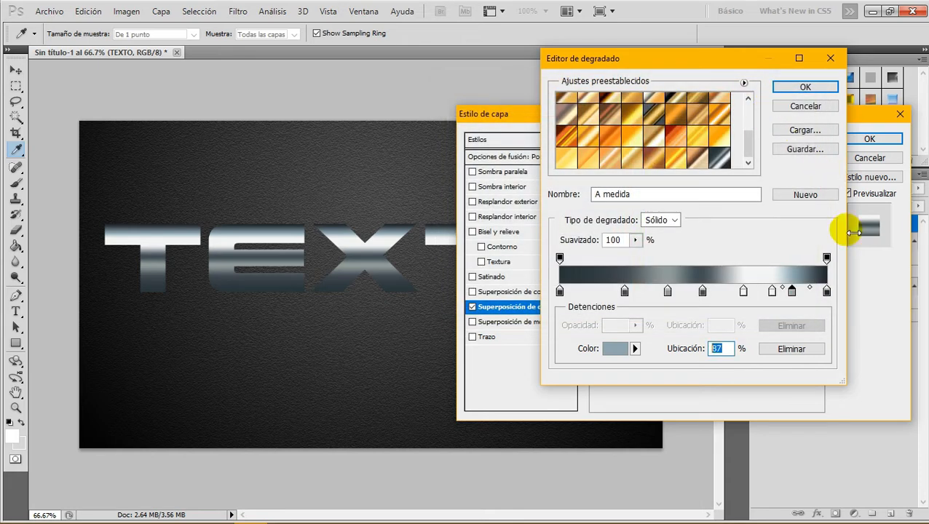
pyautogui.click(826, 291)
pyautogui.click(730, 349)
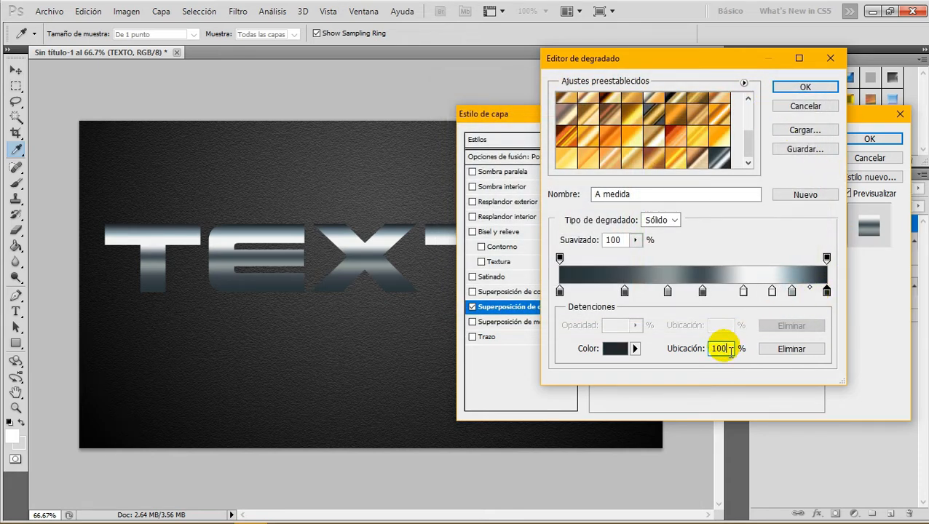
pyautogui.doubleClick(826, 291)
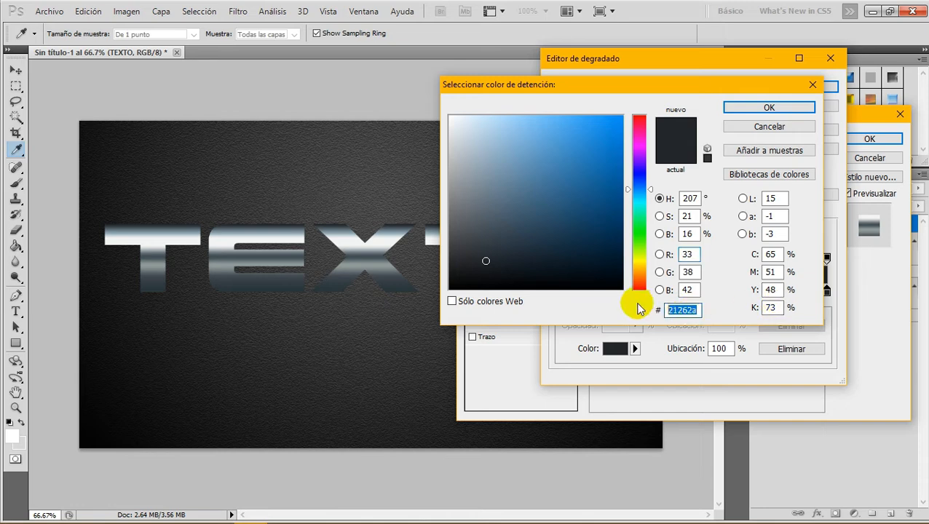
pyautogui.click(768, 107)
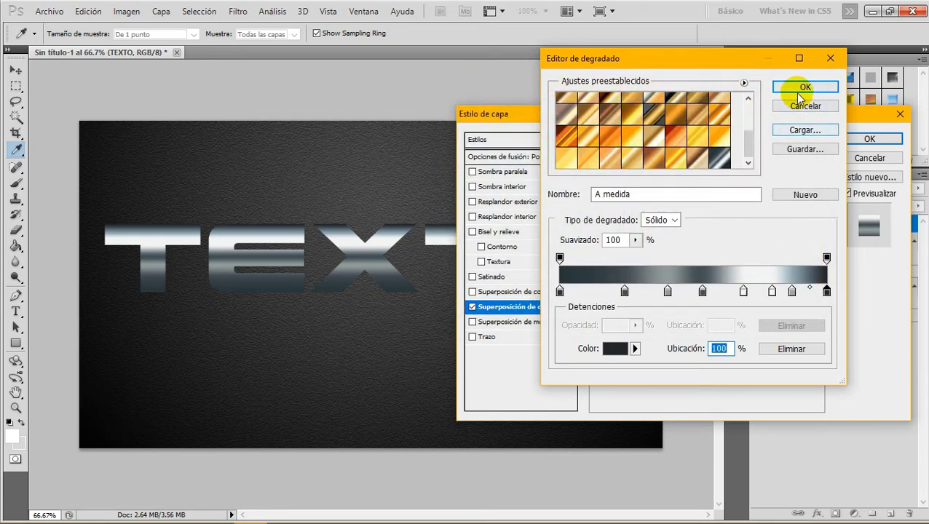
pyautogui.click(799, 88)
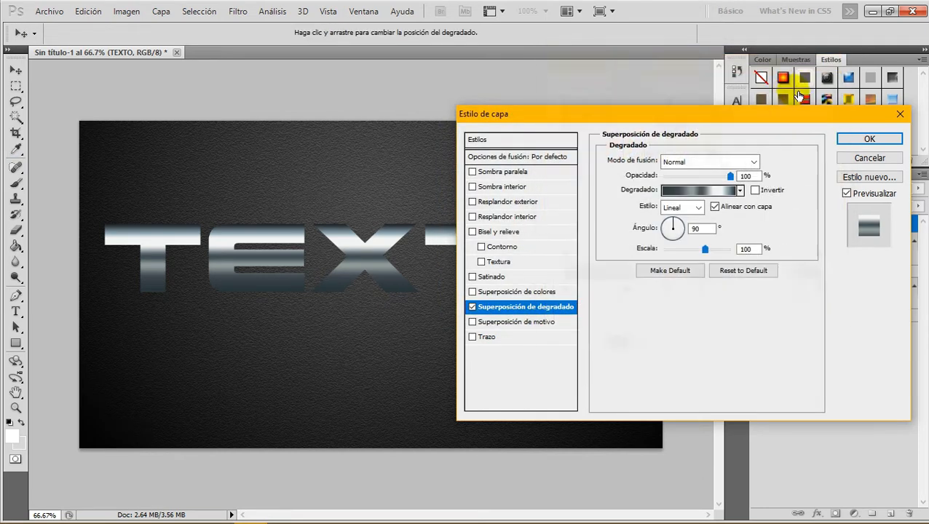
pyautogui.click(872, 142)
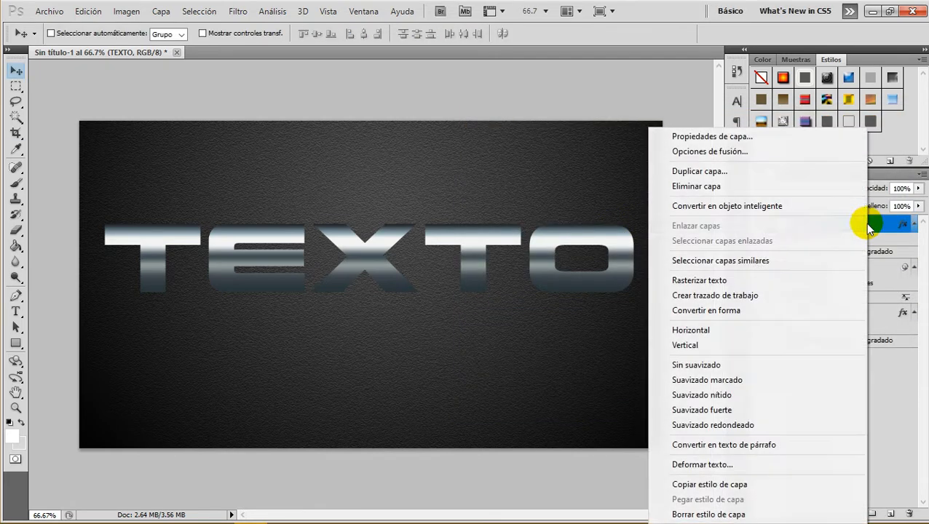
# Duplicate the TEXTO layer as sombra and place the copy directly below TEXTO.
pyautogui.rightClick(859, 224)
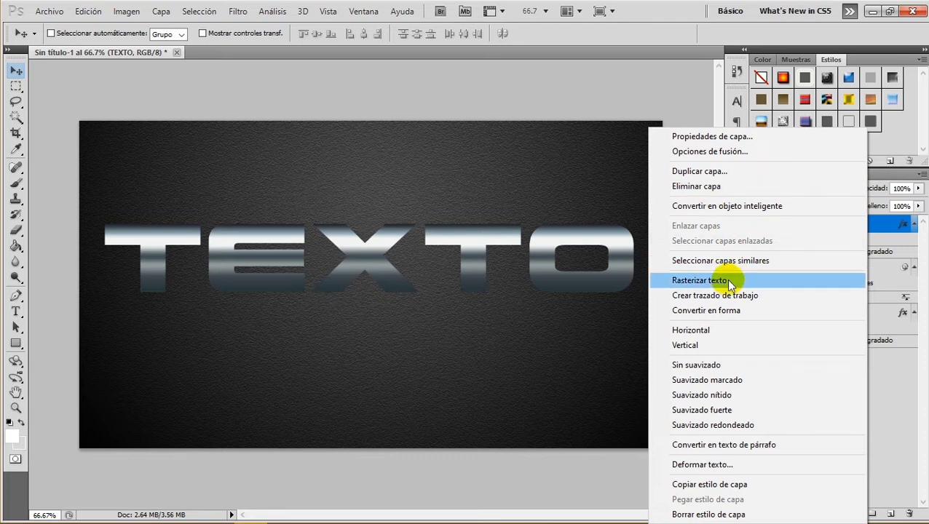
pyautogui.click(698, 171)
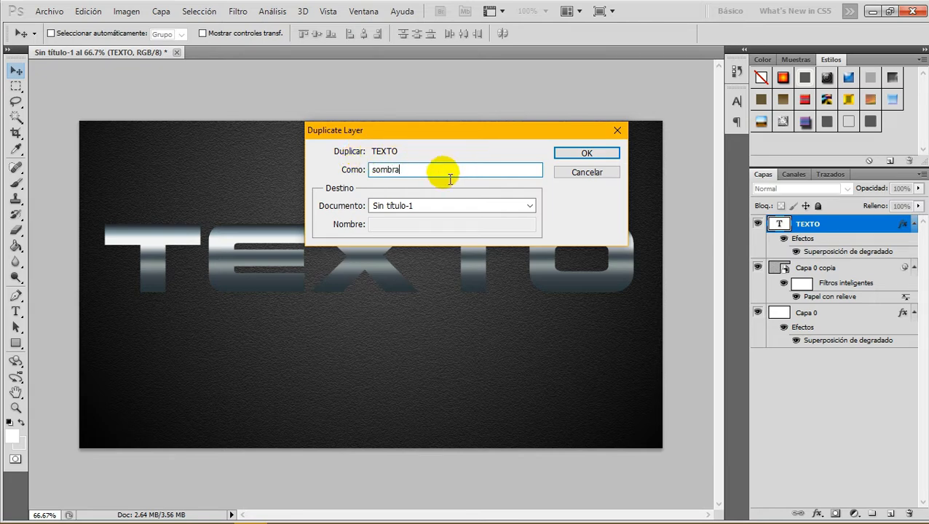
pyautogui.click(592, 154)
pyautogui.moveTo(786, 226); pyautogui.dragTo(793, 273)
pyautogui.moveTo(790, 225); pyautogui.dragTo(810, 263)
# Hide the TEXTO layer and clear the layer style from sombra.
pyautogui.click(758, 222)
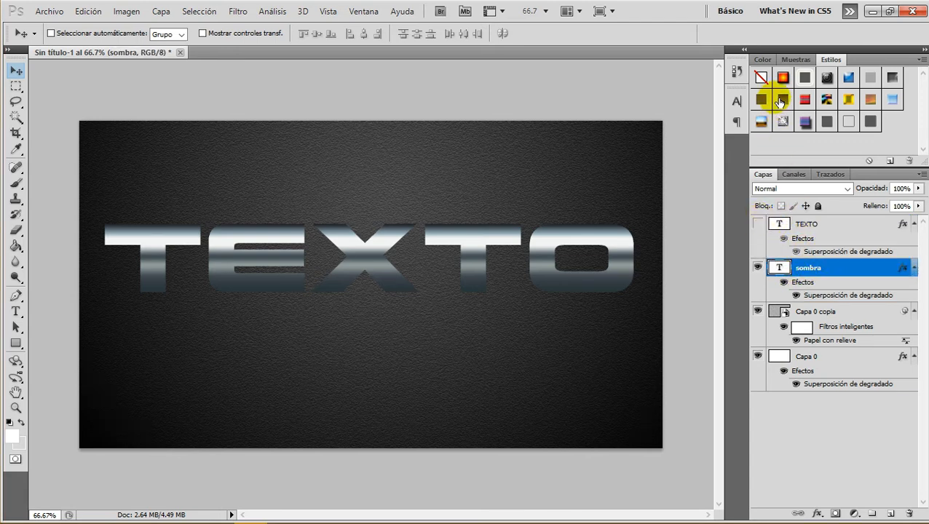
pyautogui.click(766, 77)
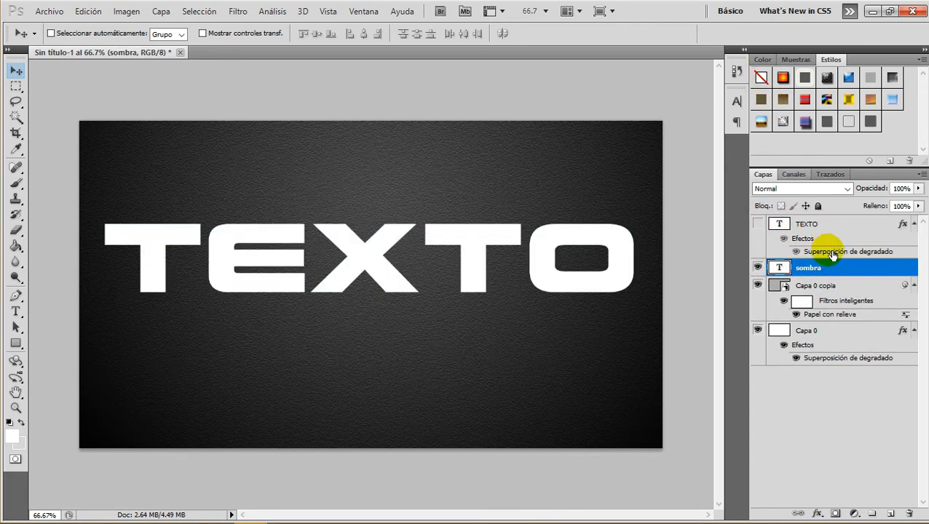
# Change the text color of the sombra layer to black and commit the text edit.
pyautogui.doubleClick(780, 268)
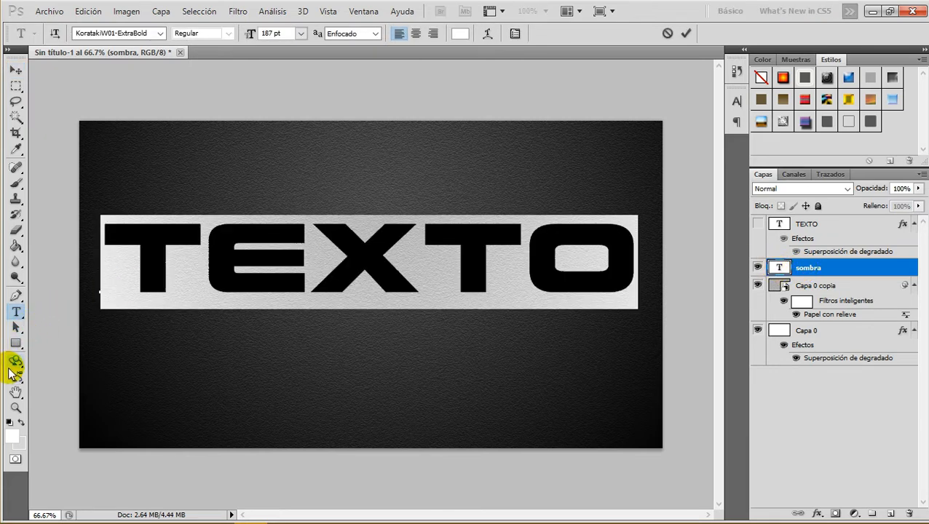
pyautogui.click(16, 437)
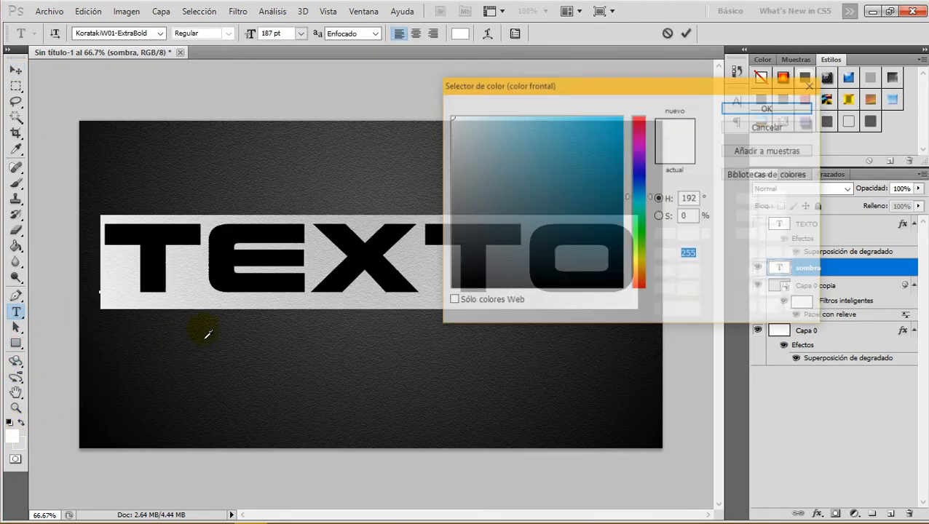
pyautogui.moveTo(473, 287); pyautogui.dragTo(405, 304)
pyautogui.click(755, 110)
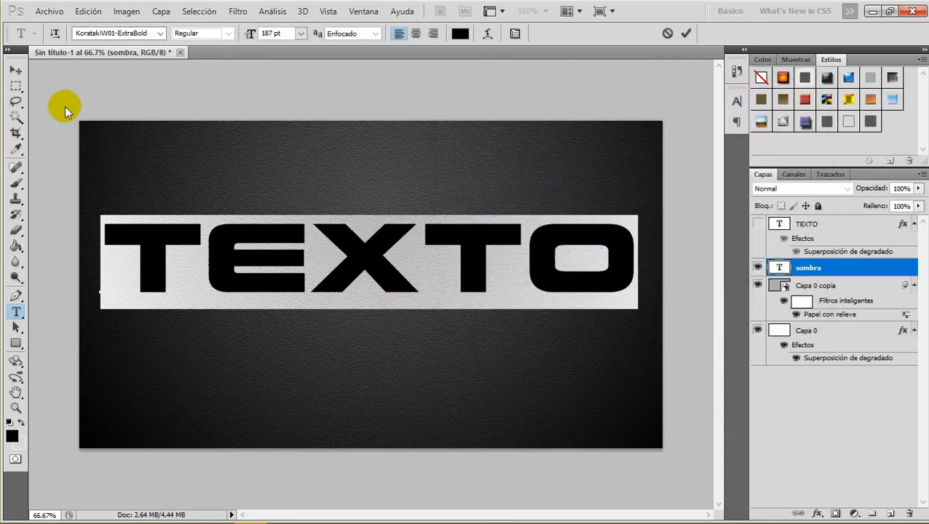
pyautogui.click(16, 71)
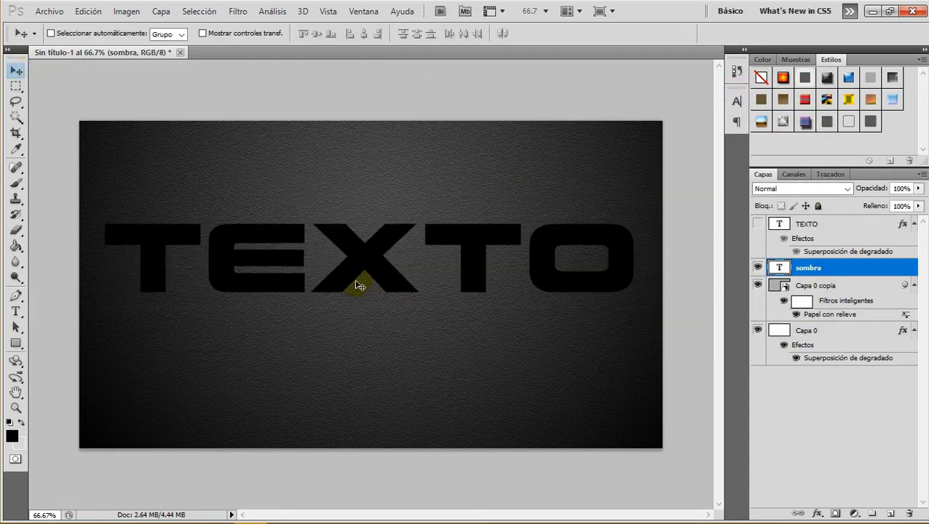
# Convert the sombra layer to a smart object and make the TEXTO layer visible again.
pyautogui.rightClick(850, 271)
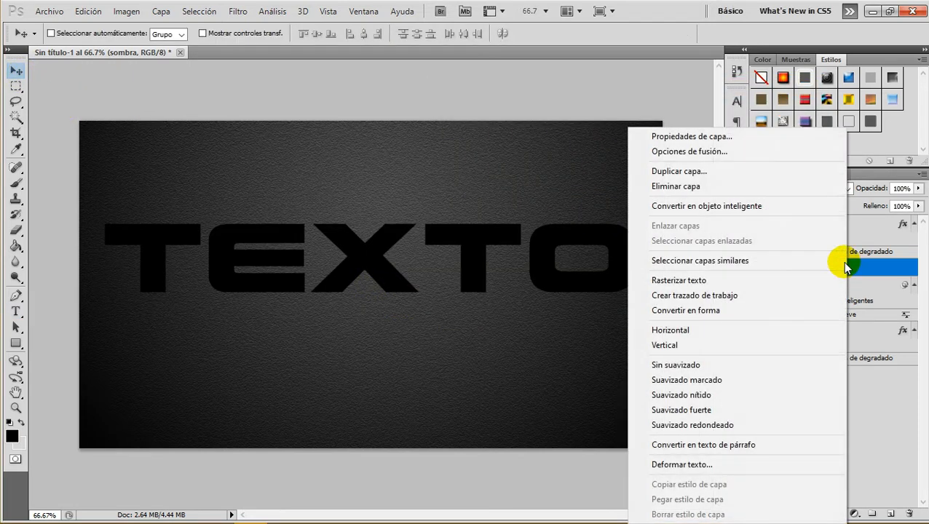
pyautogui.click(743, 207)
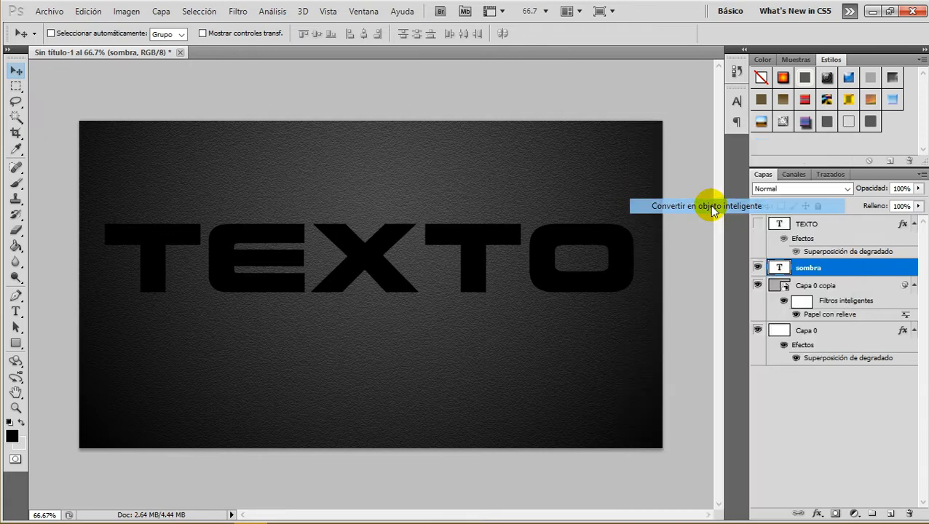
pyautogui.click(758, 223)
pyautogui.click(759, 224)
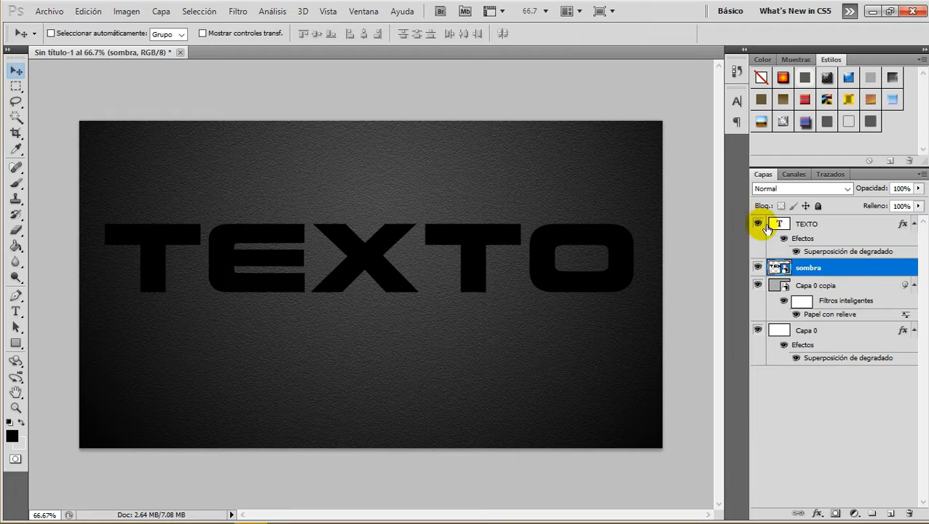
pyautogui.click(759, 224)
# Apply a motion blur to sombra with a 90° angle and a distance of 20 pixels.
pyautogui.click(238, 11)
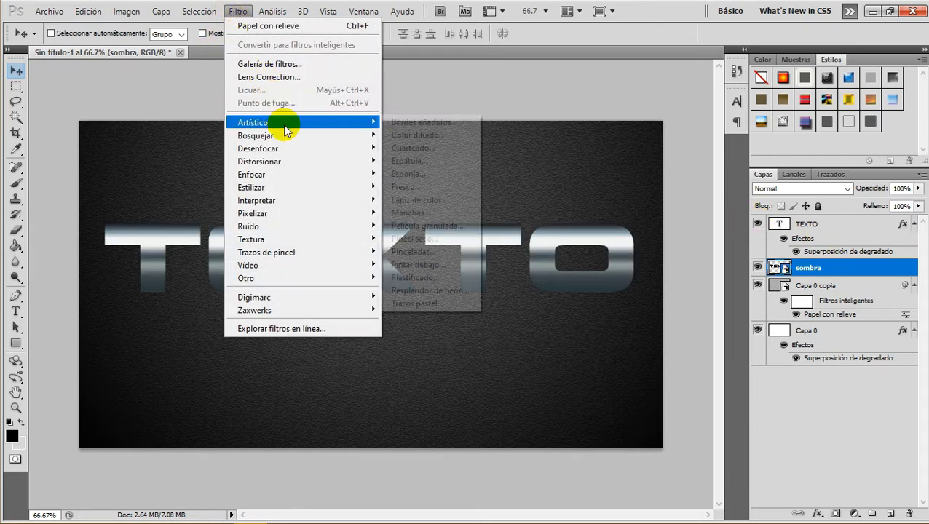
pyautogui.moveTo(296, 150)
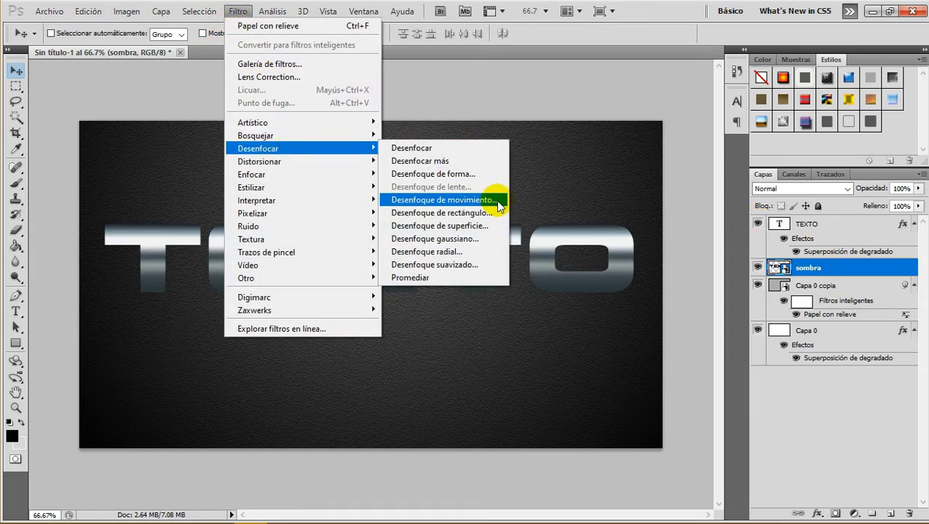
pyautogui.click(493, 199)
pyautogui.click(591, 289)
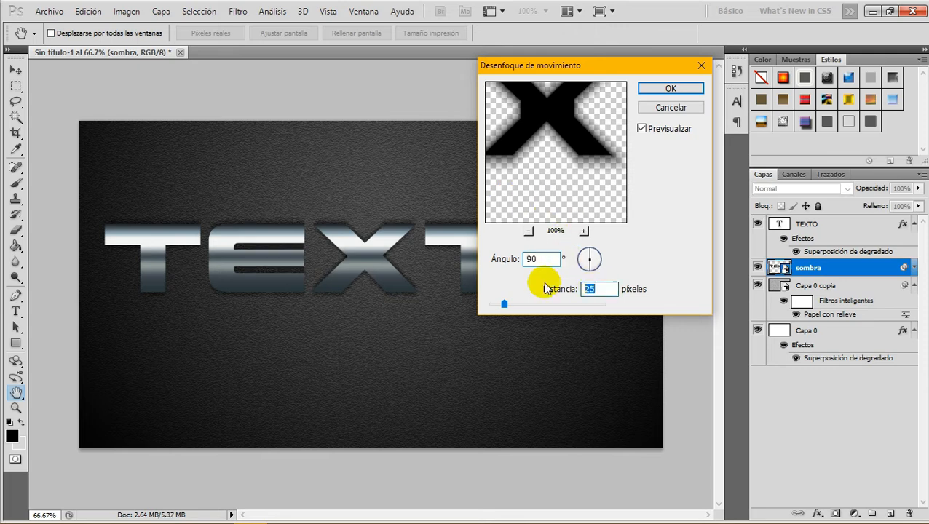
pyautogui.write('20')
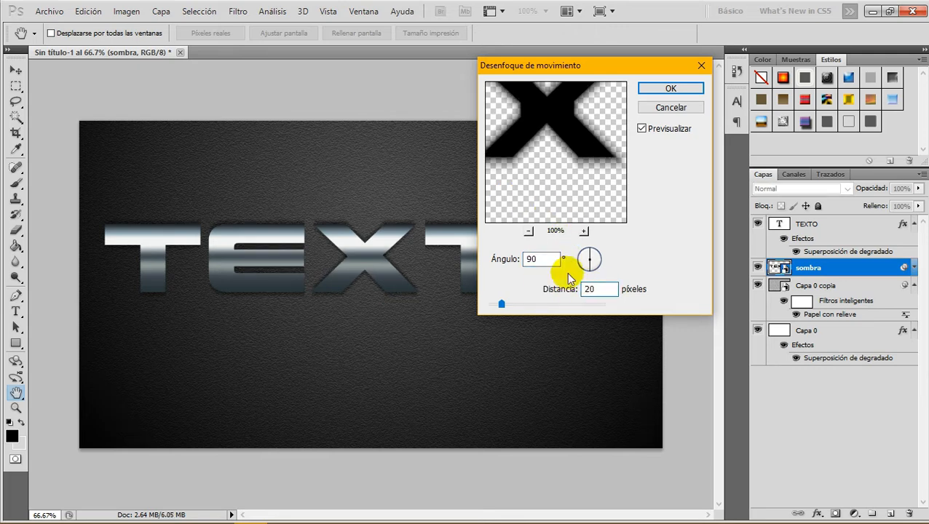
pyautogui.click(671, 88)
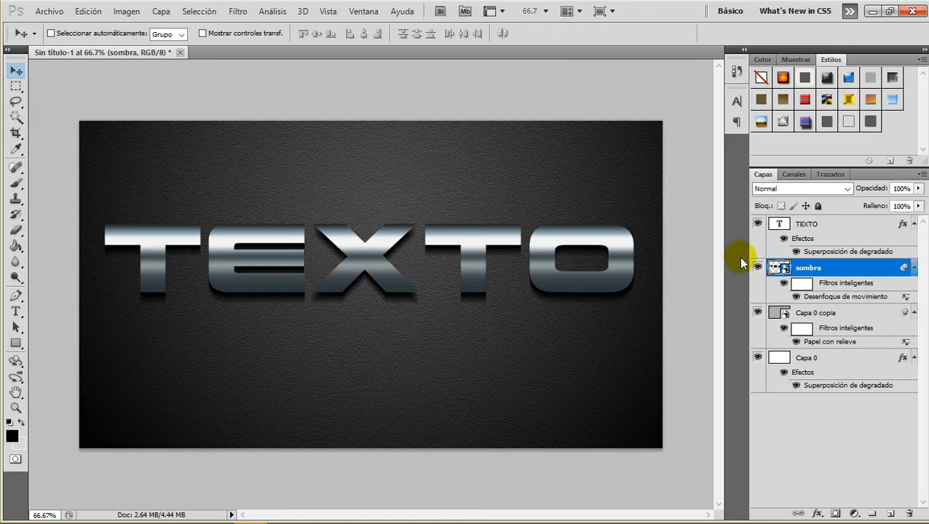
# Apply a Gaussian blur to sombra with a radius of 15 pixels.
pyautogui.click(238, 11)
pyautogui.moveTo(284, 165)
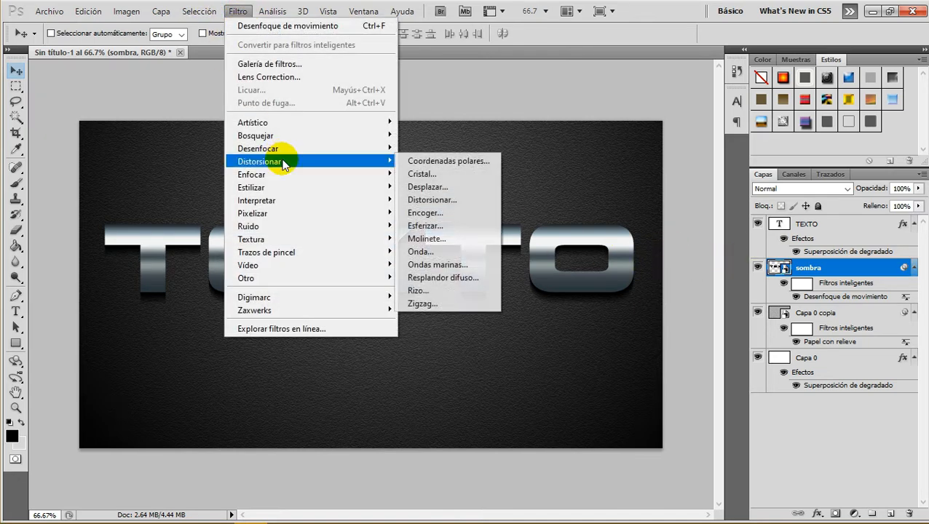
pyautogui.moveTo(300, 146)
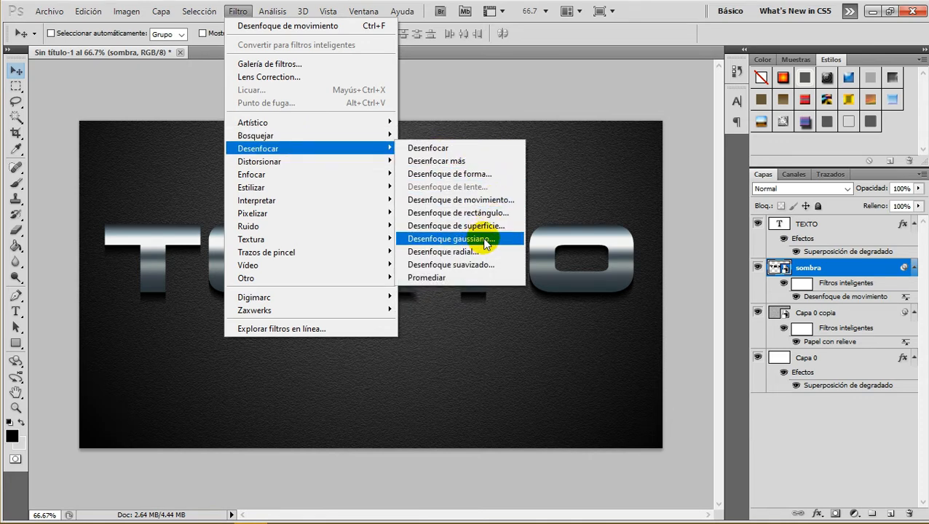
pyautogui.click(458, 239)
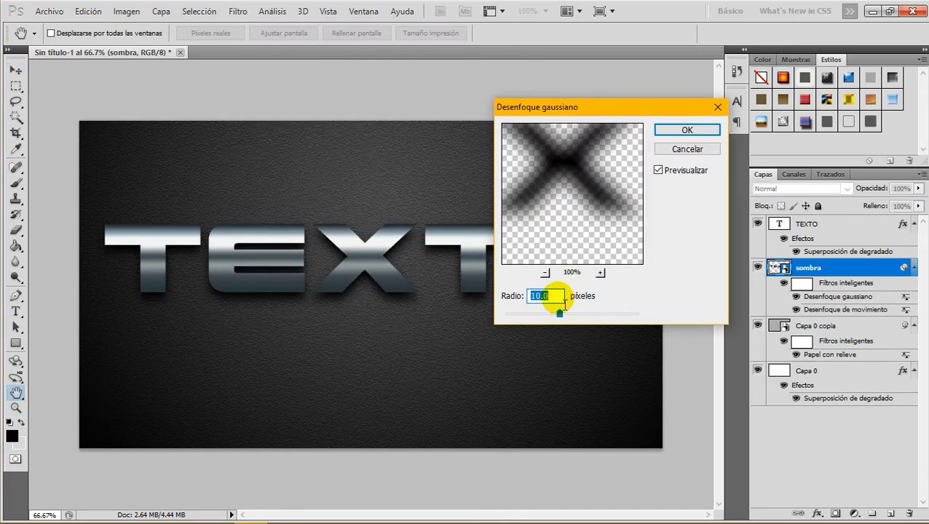
pyautogui.doubleClick(556, 297)
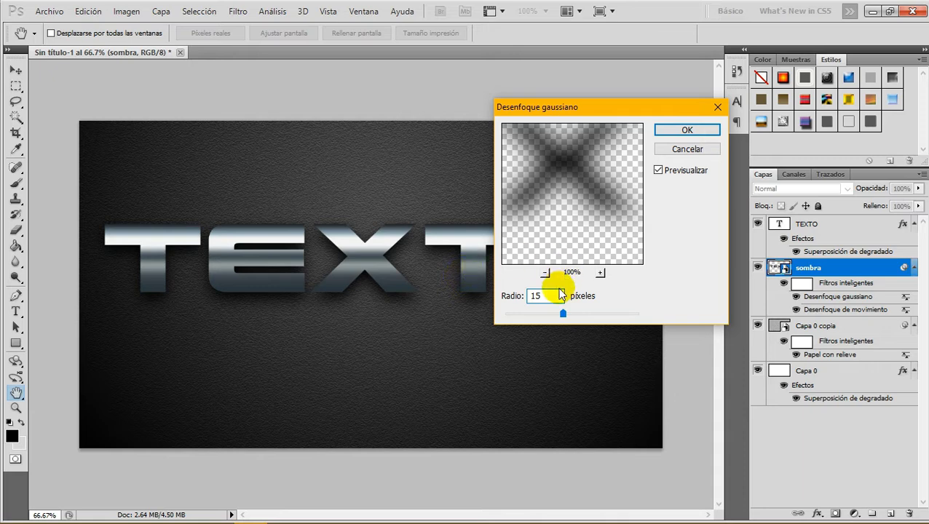
pyautogui.click(686, 129)
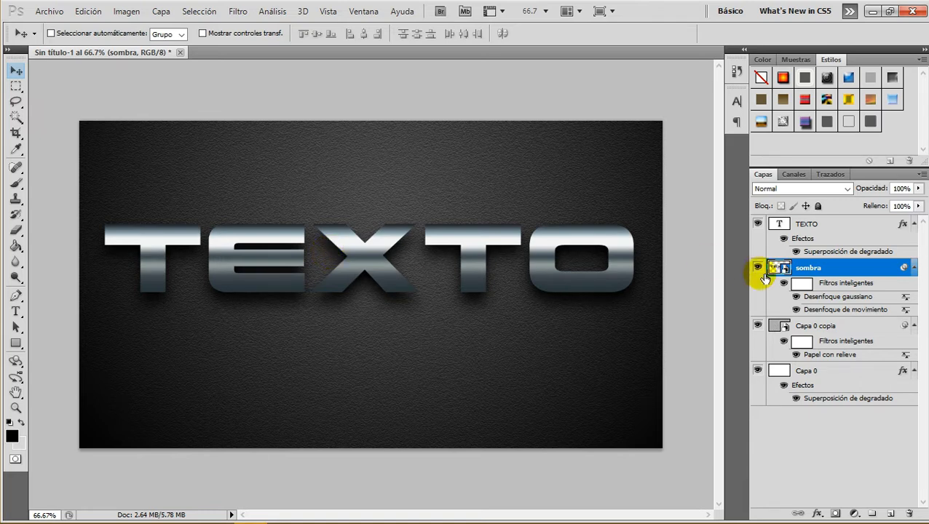
# Collapse sombra's smart filter list, duplicate the layer as sombra copia and place the copy directly below sombra.
pyautogui.rightClick(855, 274)
pyautogui.click(859, 276)
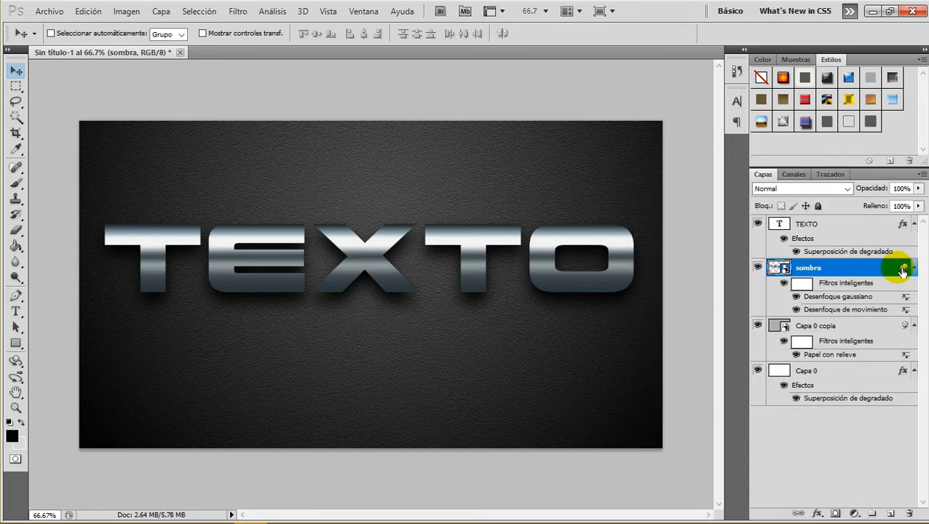
pyautogui.click(913, 267)
pyautogui.rightClick(887, 269)
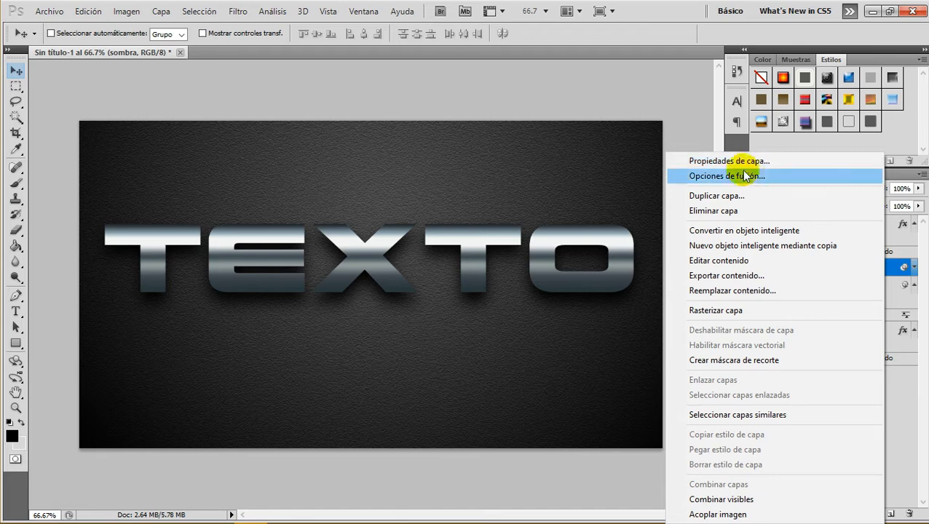
pyautogui.click(720, 195)
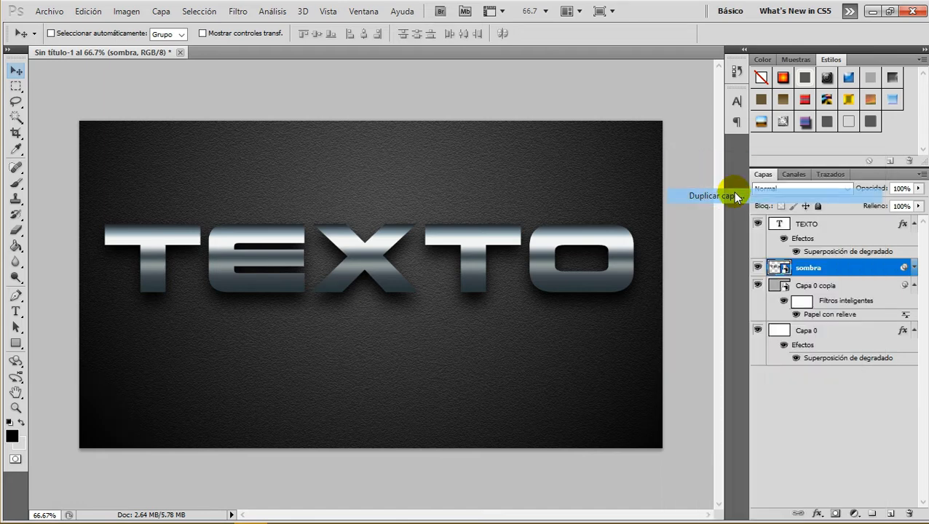
pyautogui.click(587, 153)
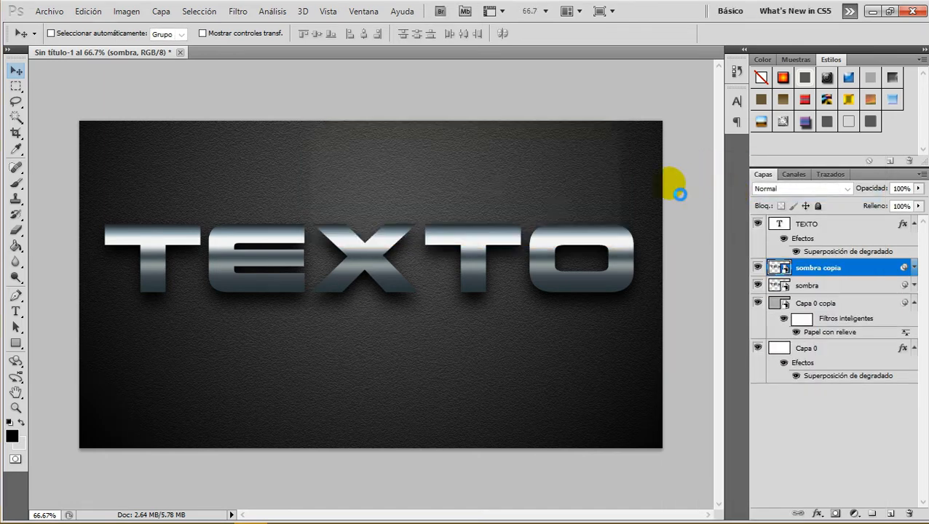
pyautogui.moveTo(800, 268); pyautogui.dragTo(810, 301)
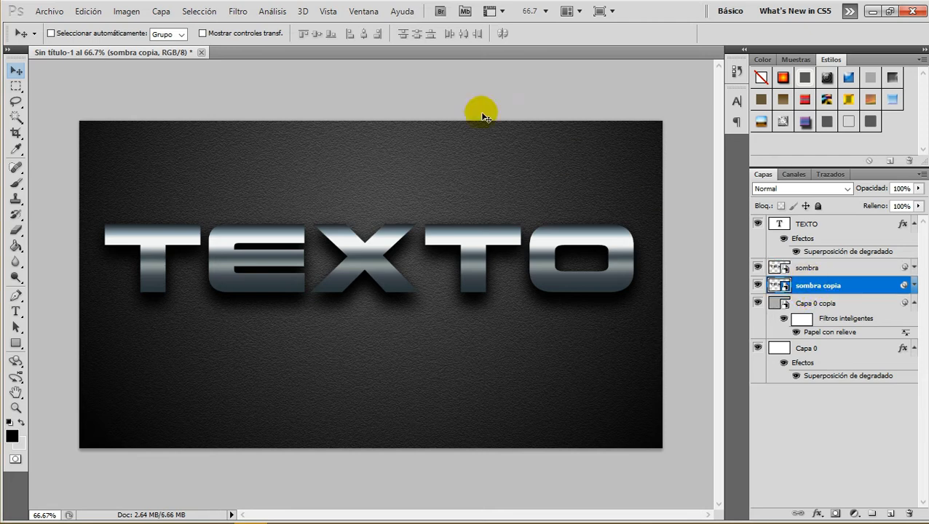
# Apply an additional motion blur to sombra copia with a 90° angle and a distance of 20 pixels.
pyautogui.click(191, 11)
pyautogui.moveTo(238, 11)
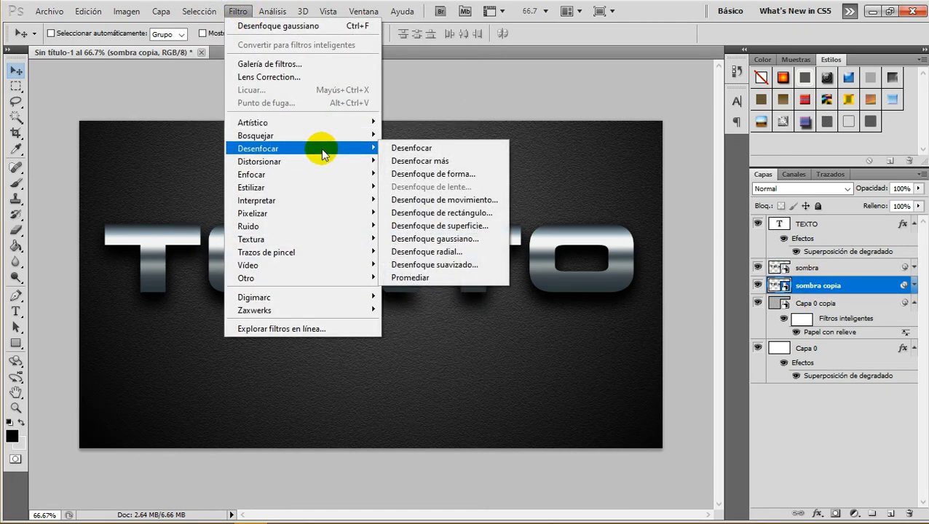
pyautogui.moveTo(329, 129)
pyautogui.moveTo(328, 147)
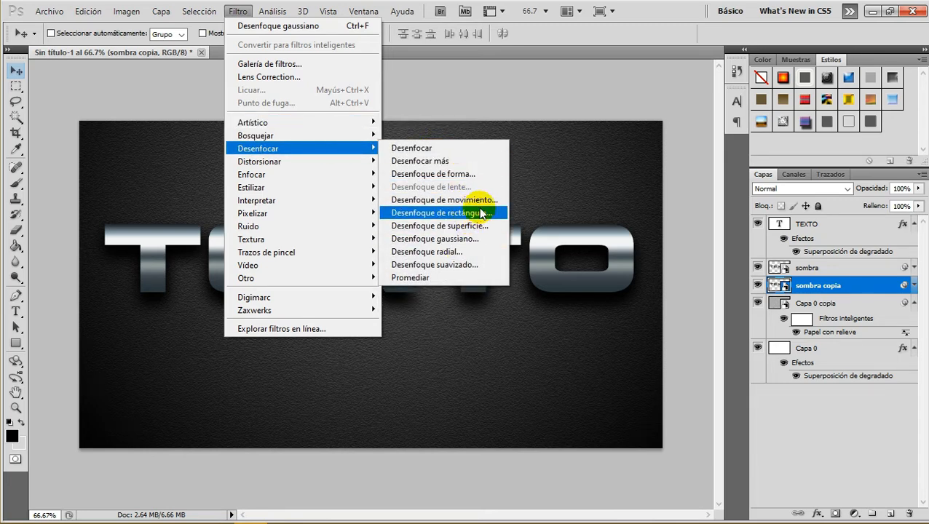
pyautogui.click(474, 200)
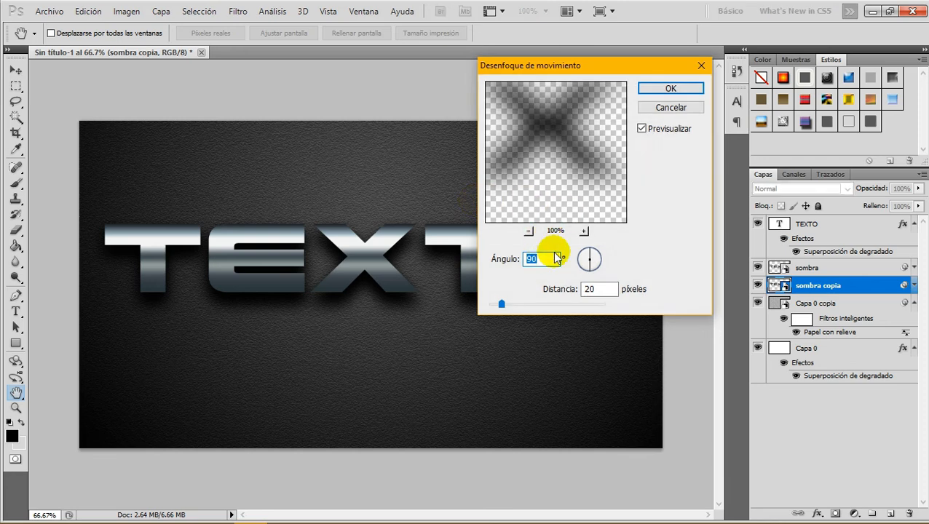
pyautogui.click(601, 288)
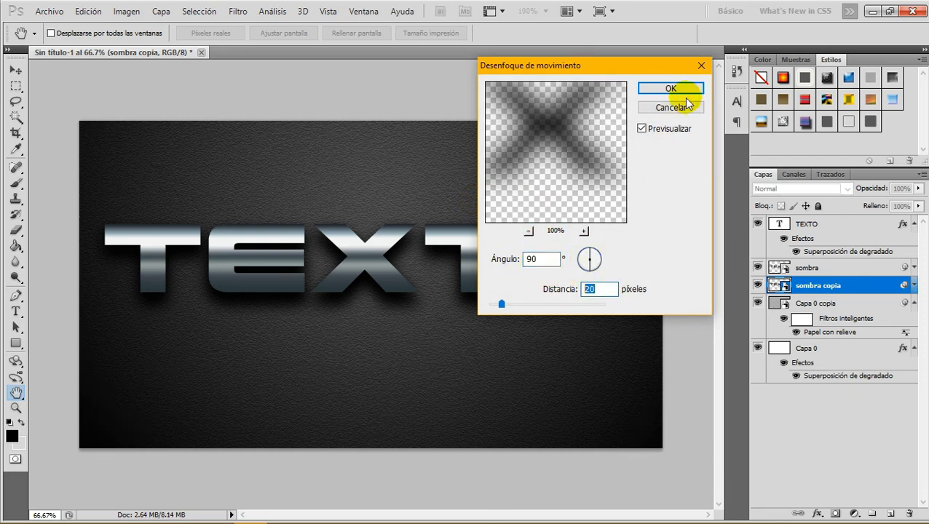
pyautogui.click(685, 89)
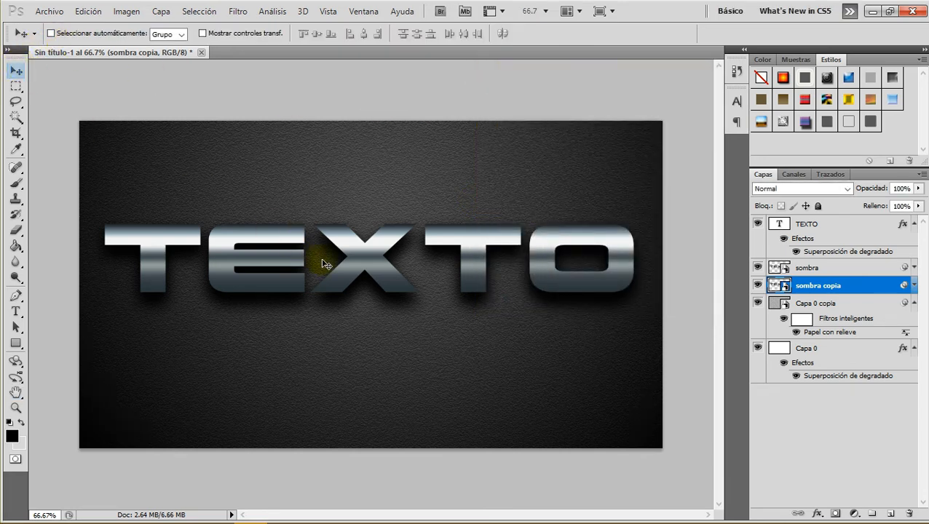
# Try opacities of 60% and 50% on the sombra copia layer.
pyautogui.click(903, 188)
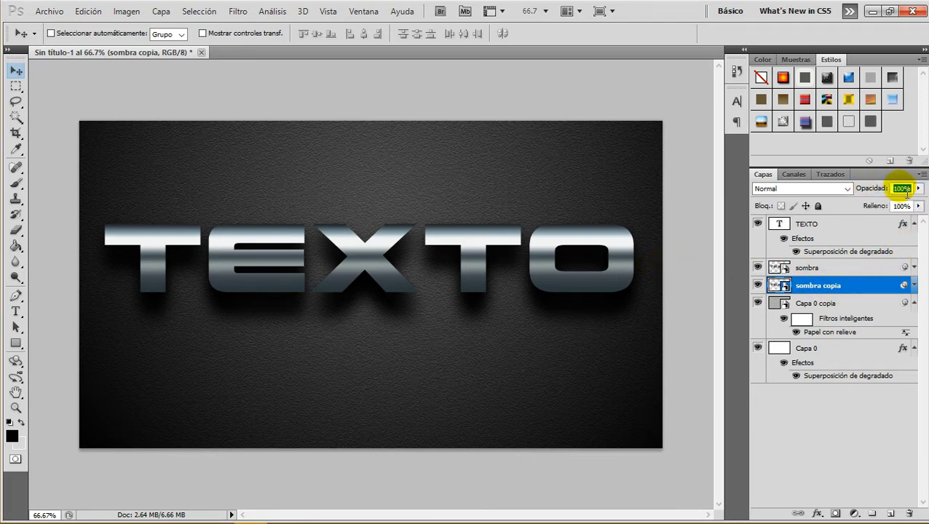
pyautogui.write('60')
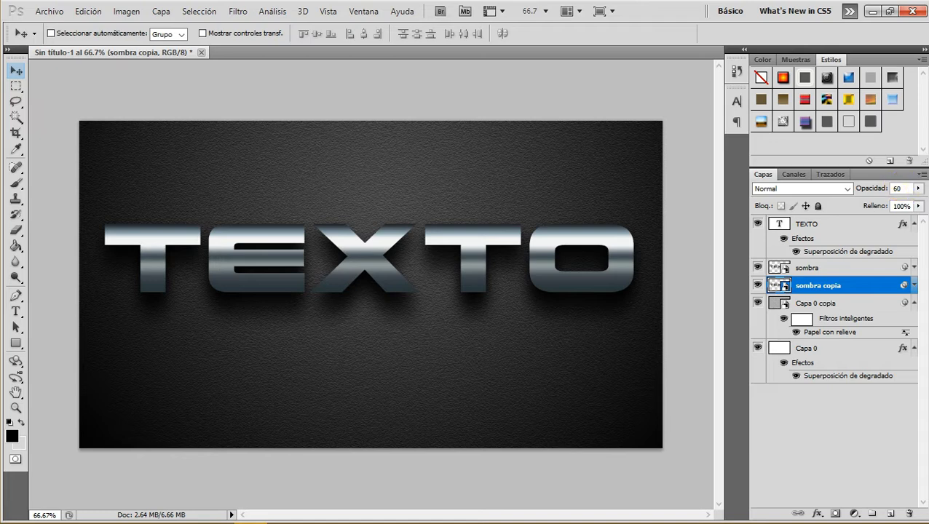
pyautogui.press('Return')
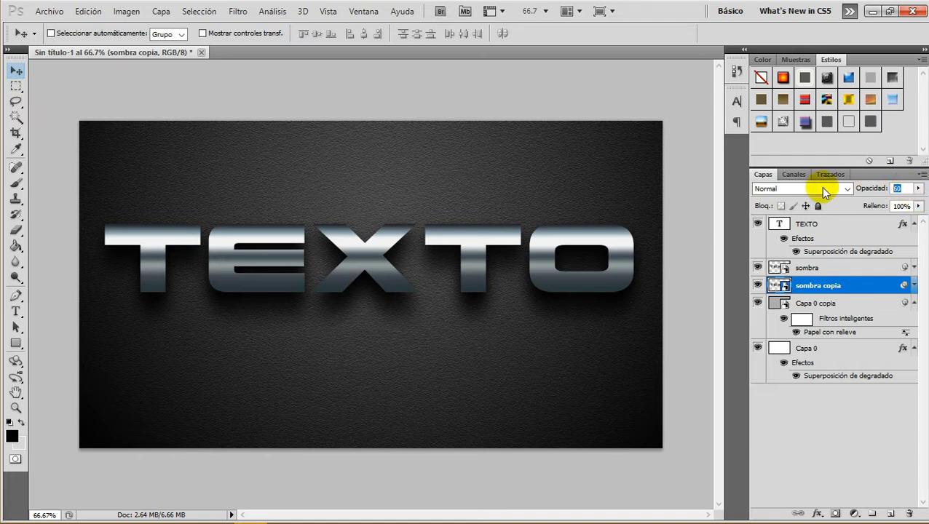
pyautogui.write('50')
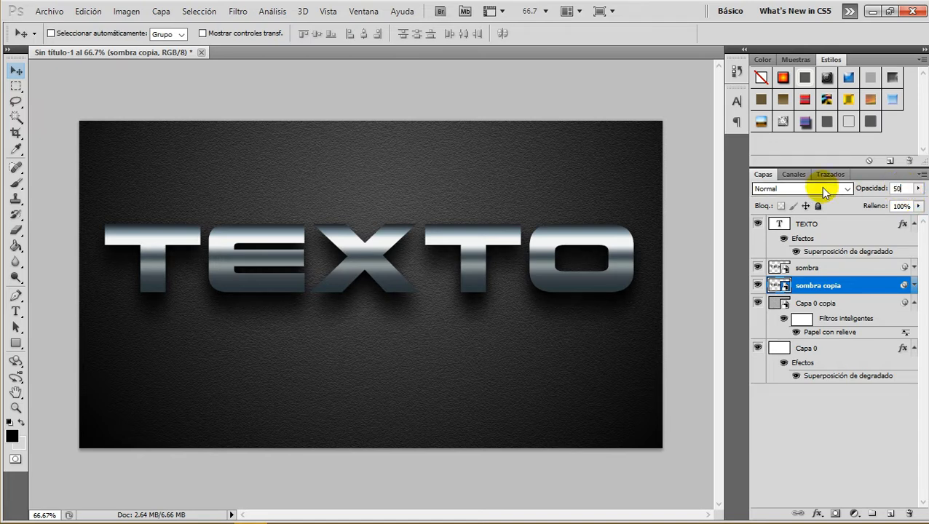
# Toggle the visibility of sombra copia off and on to compare its effect on the shadow.
pyautogui.click(758, 285)
pyautogui.click(757, 286)
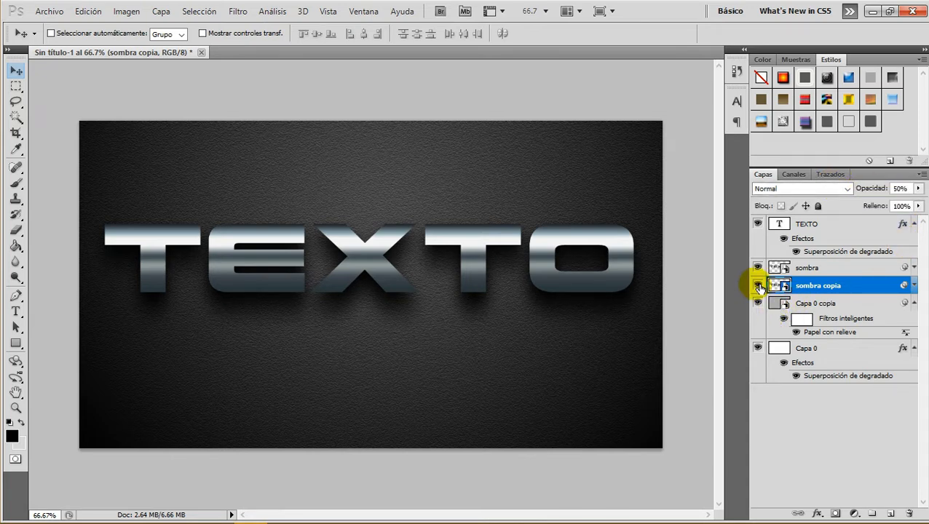
pyautogui.click(759, 286)
pyautogui.click(758, 287)
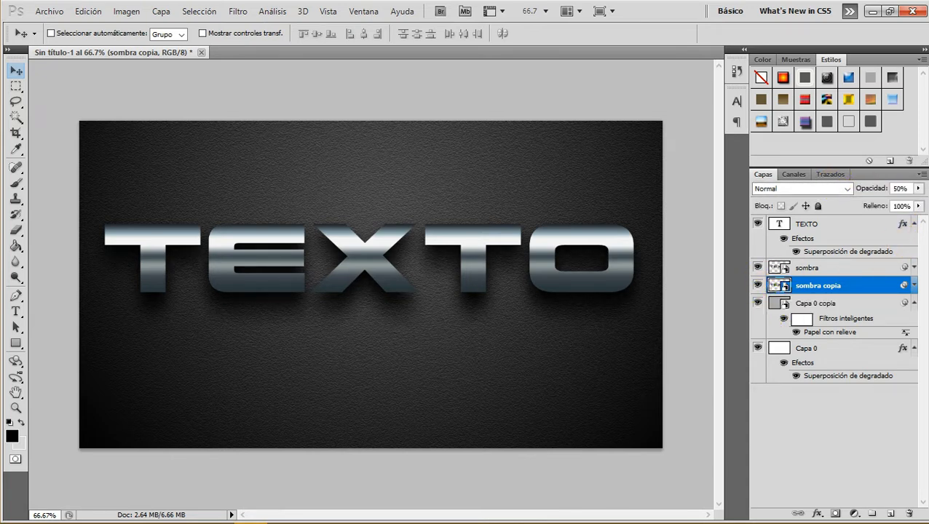
# Lower the opacity of the sombra copia layer to 22%.
pyautogui.click(918, 189)
pyautogui.moveTo(878, 208); pyautogui.dragTo(858, 208)
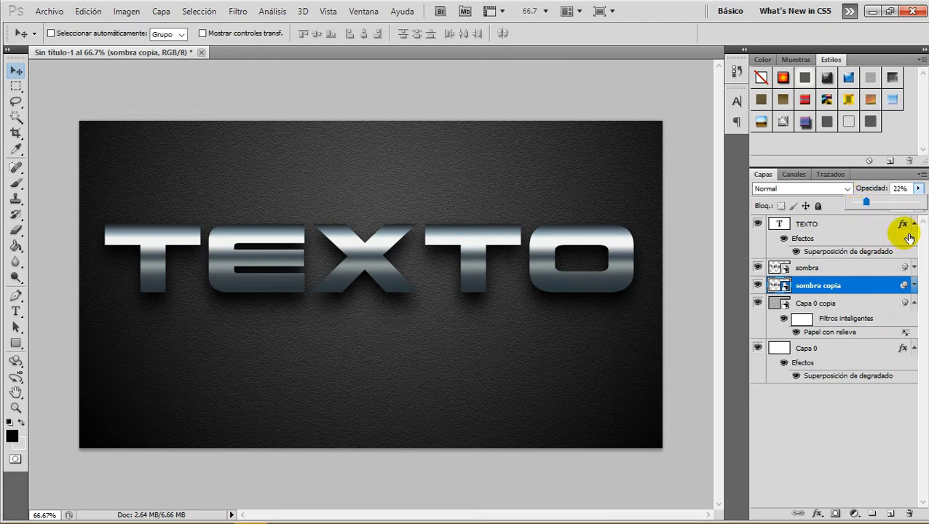
pyautogui.click(900, 189)
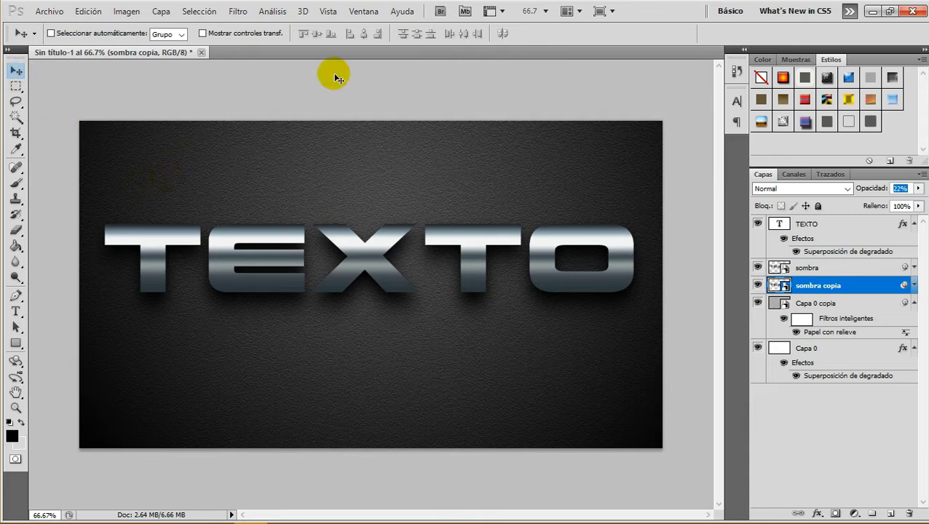
# Lower the opacity of the Capa 0 copia texture layer to 30%.
pyautogui.press('Return')
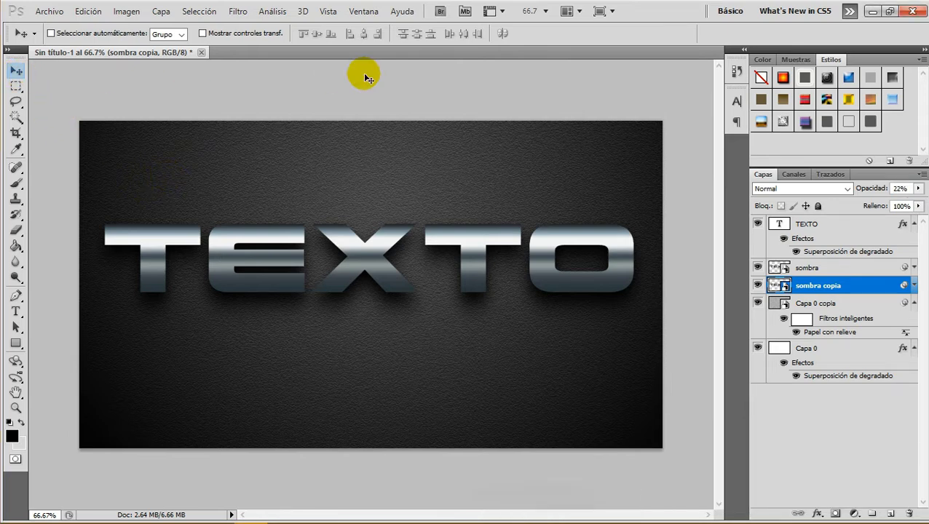
pyautogui.click(16, 405)
pyautogui.click(324, 34)
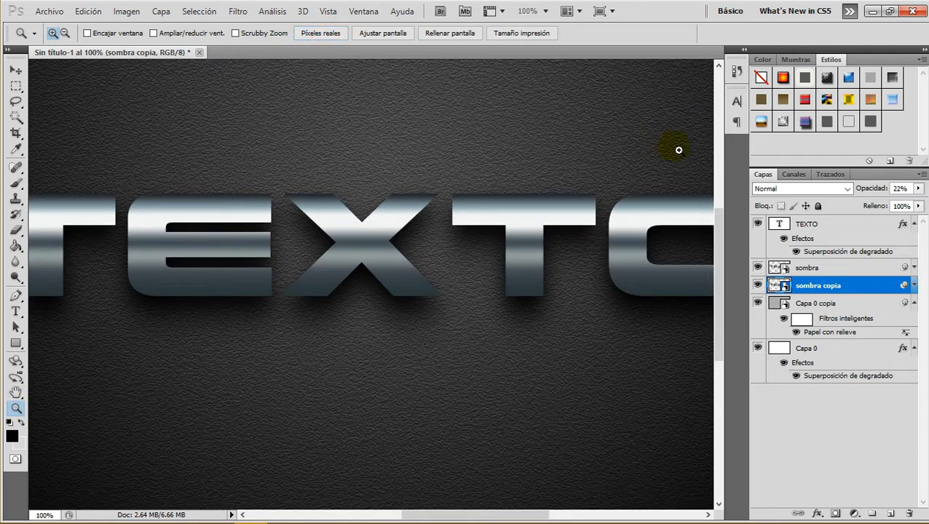
pyautogui.click(833, 305)
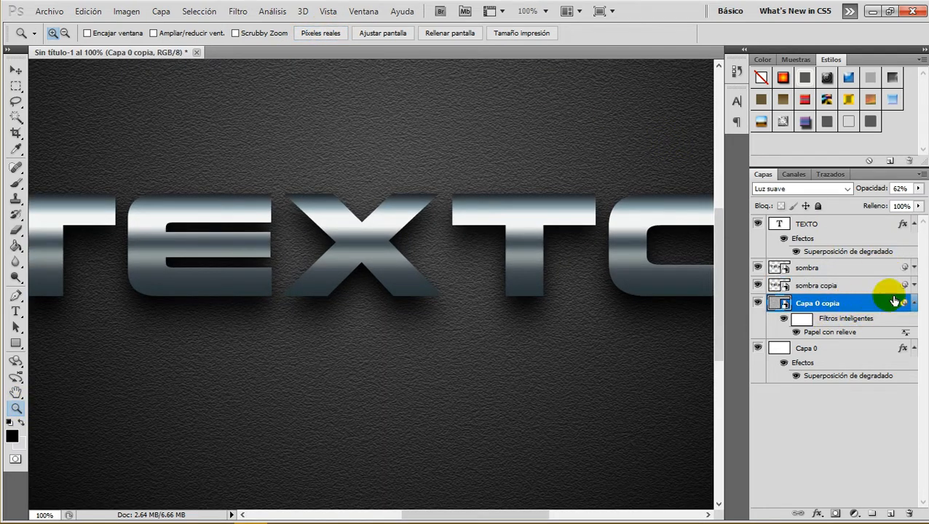
pyautogui.click(918, 188)
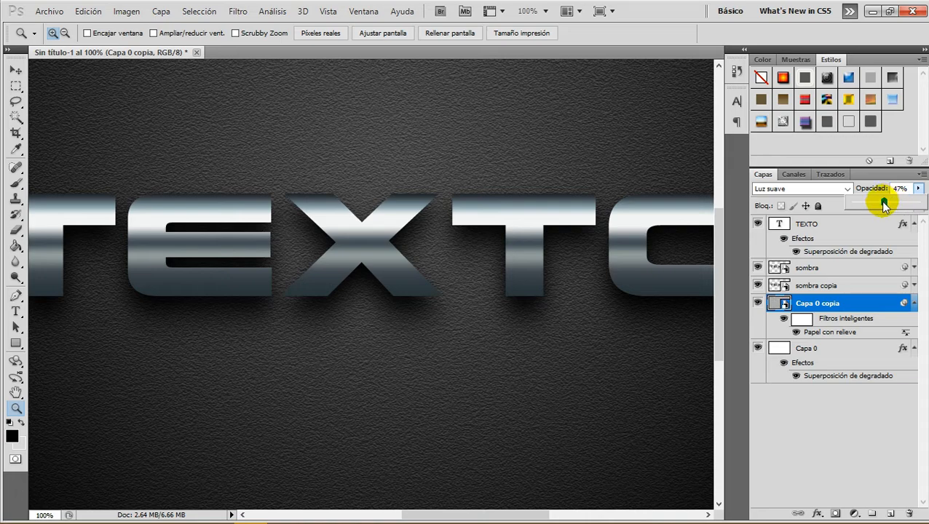
pyautogui.moveTo(883, 206); pyautogui.dragTo(873, 207)
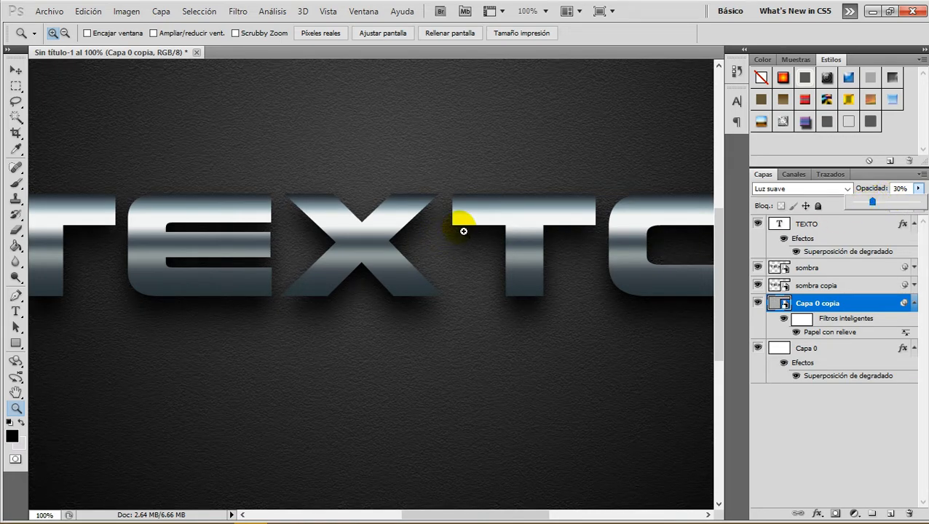
pyautogui.click(400, 33)
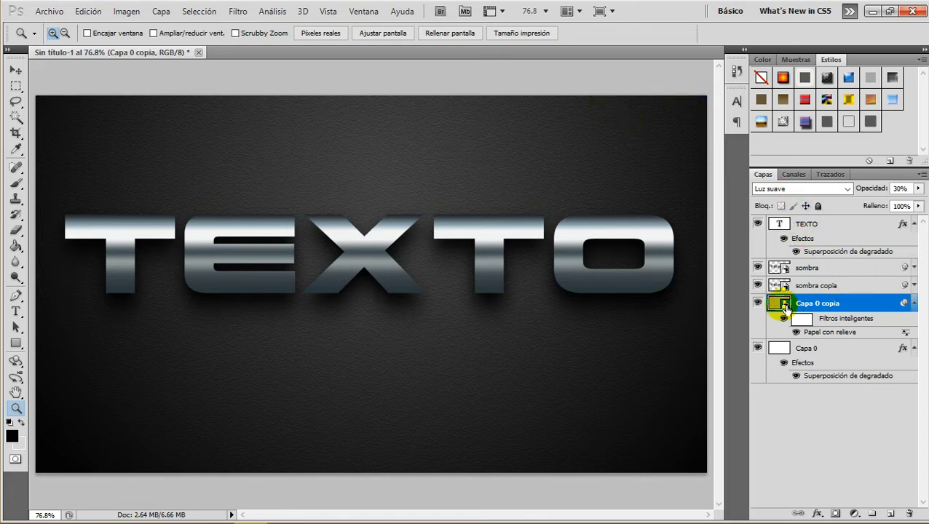
# Add a Bisel y relieve effect to the TEXTO layer with a size of 1 px.
pyautogui.click(843, 219)
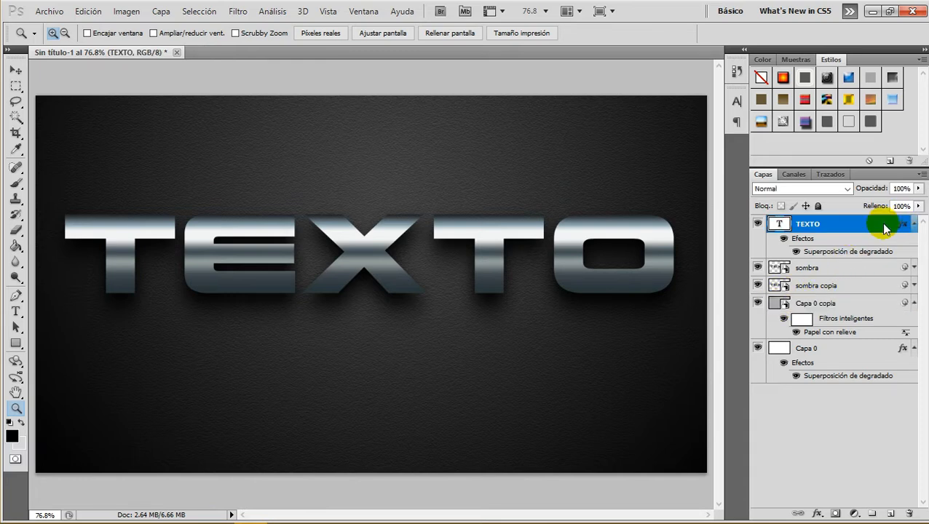
pyautogui.rightClick(842, 220)
pyautogui.click(747, 151)
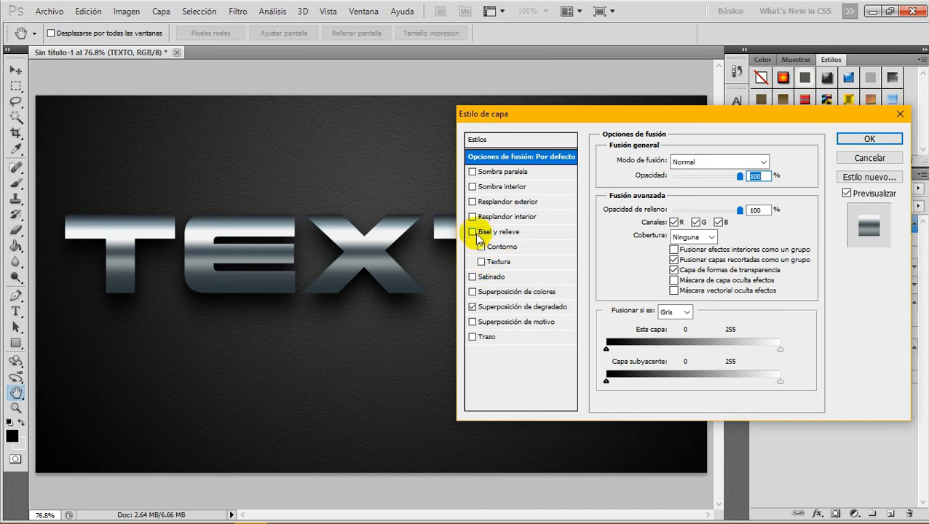
pyautogui.click(479, 232)
pyautogui.click(492, 232)
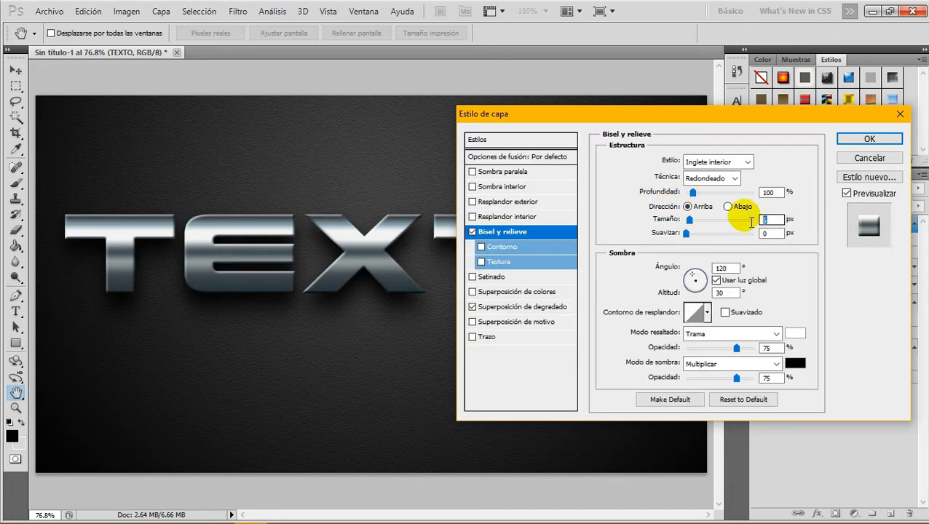
pyautogui.write('1')
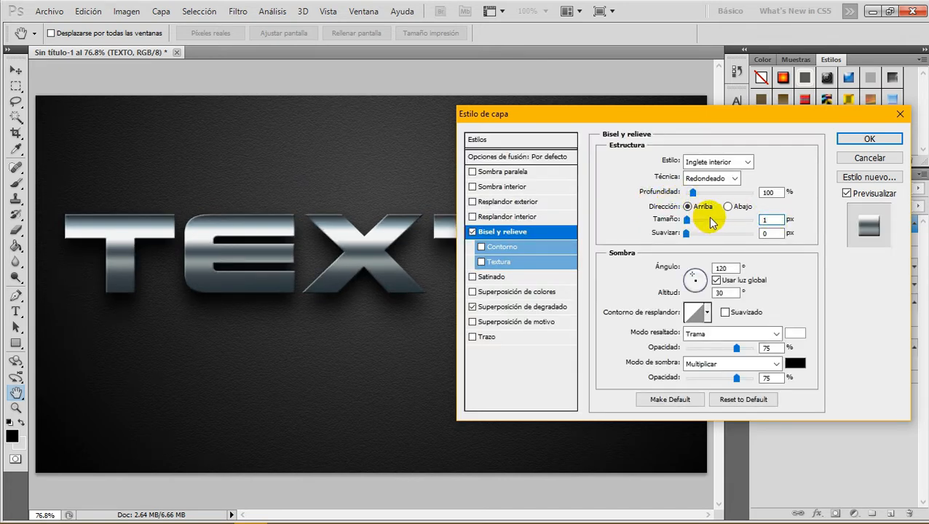
# Set the bevel highlight to Sobreexpos. lineal (Añadir) at 100% opacity, with Usar luz global off and Suavizado on.
pyautogui.moveTo(736, 347); pyautogui.dragTo(755, 346)
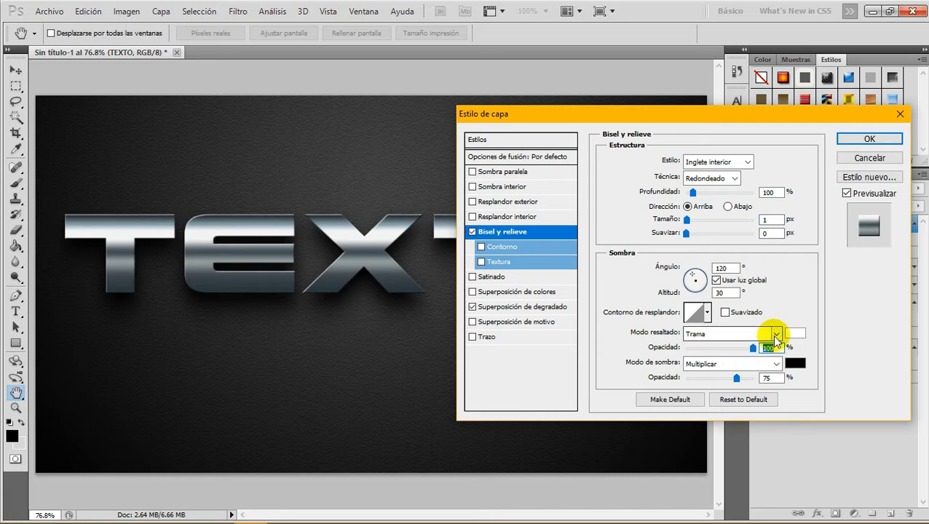
pyautogui.click(776, 334)
pyautogui.click(761, 139)
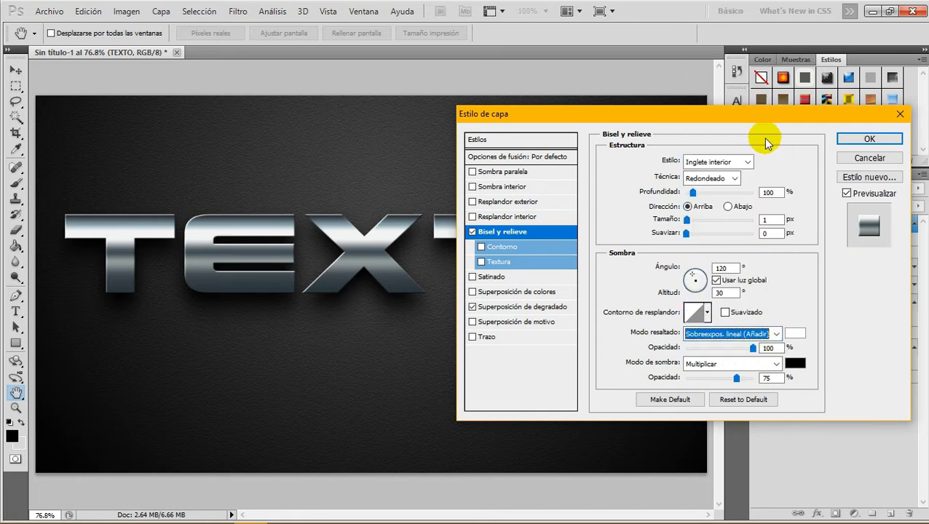
pyautogui.click(717, 281)
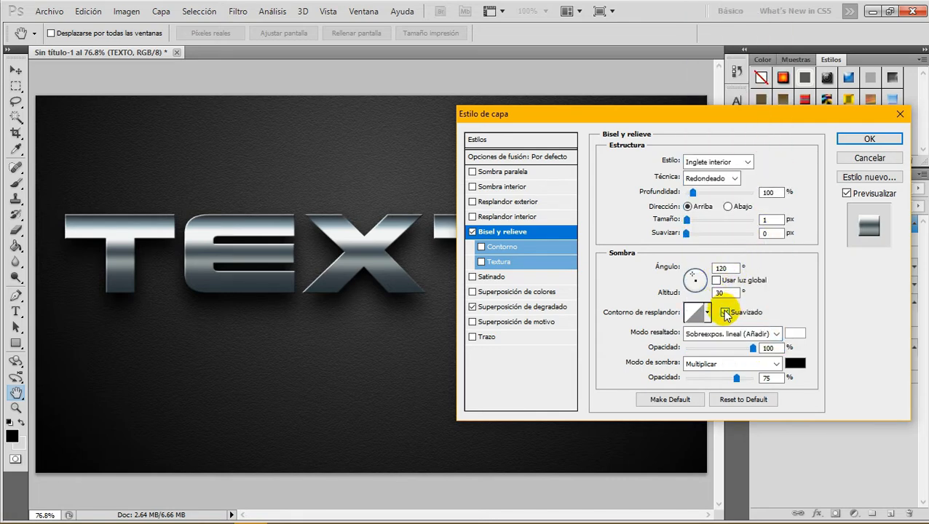
pyautogui.moveTo(574, 116)
pyautogui.mouseDown()
pyautogui.moveTo(736, 165)
pyautogui.moveTo(834, 125)
pyautogui.moveTo(574, 121)
pyautogui.moveTo(580, 125)
pyautogui.mouseUp()
# Reduce the bevel size to 0 px and its shadow opacity to 0%, and apply the layer style.
pyautogui.moveTo(686, 225); pyautogui.dragTo(683, 228)
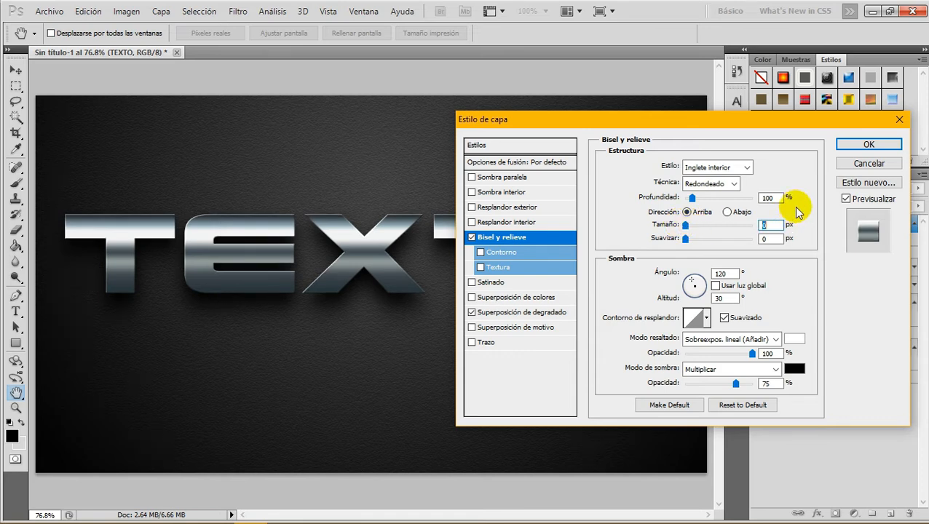
pyautogui.moveTo(705, 124); pyautogui.dragTo(686, 118)
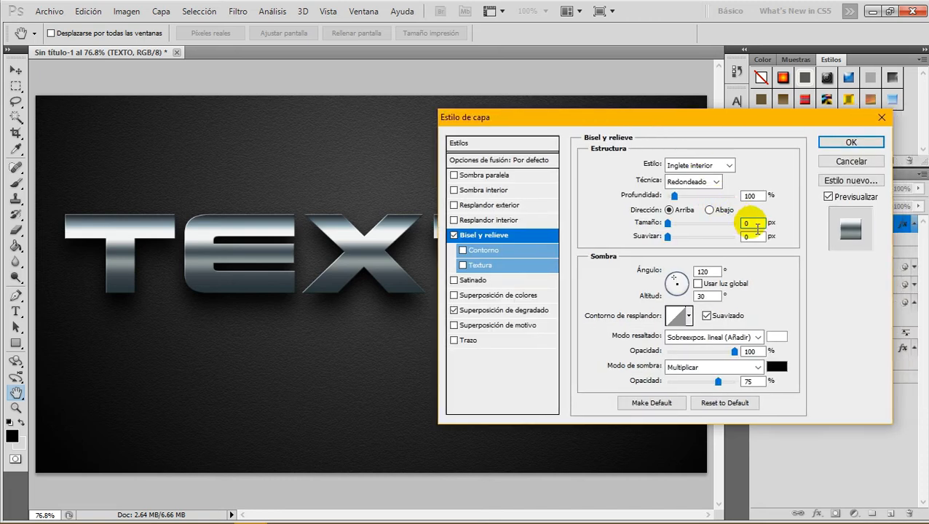
pyautogui.press('Tab')
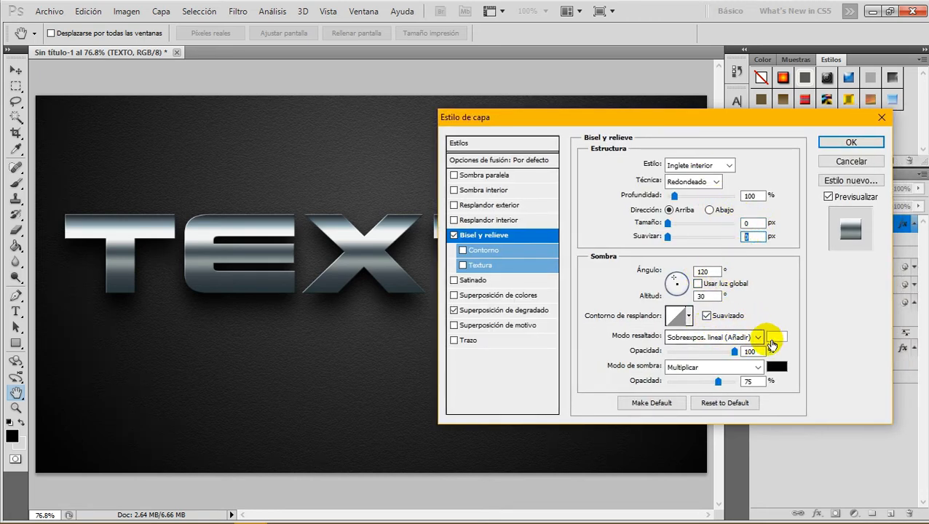
pyautogui.moveTo(718, 380); pyautogui.dragTo(667, 387)
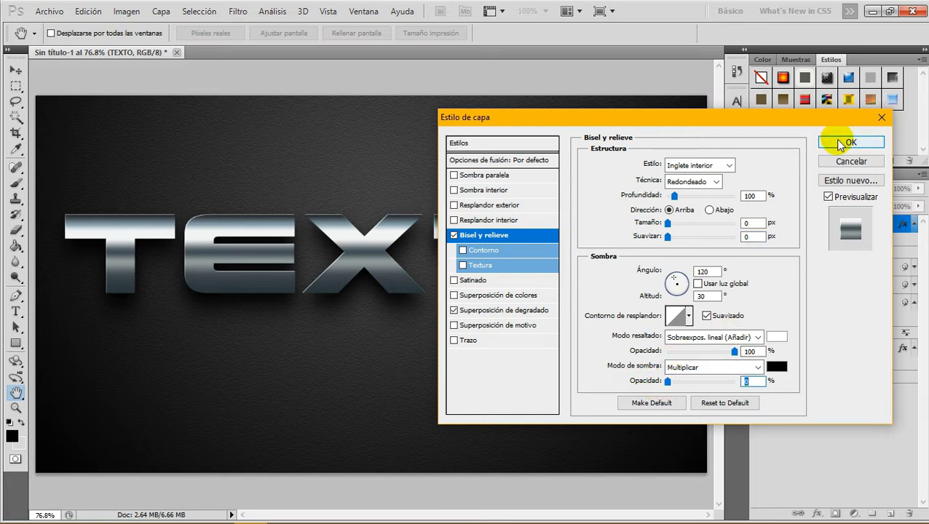
pyautogui.click(756, 236)
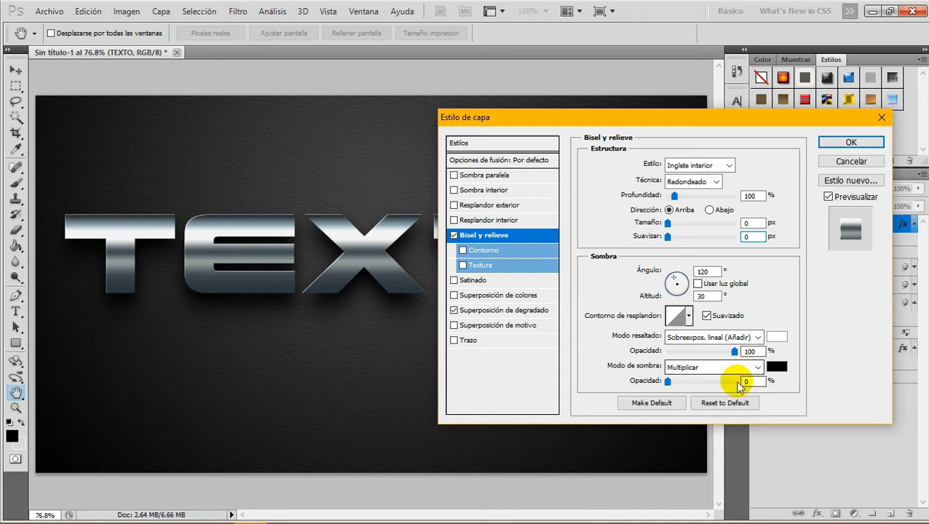
pyautogui.hotkey('ctrl', 'space')
pyautogui.click(850, 143)
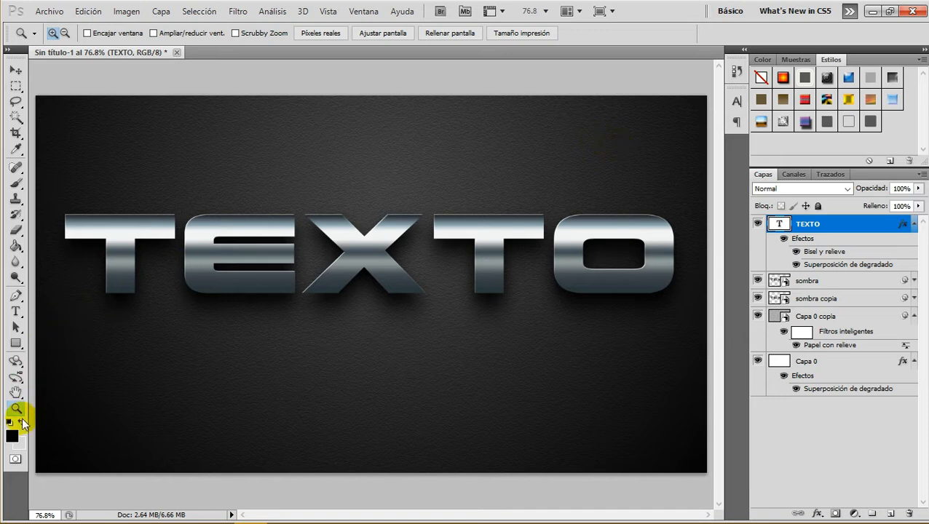
# Change the blend mode of the TEXTO layer's Superposición de degradado to Multiplicar.
pyautogui.click(319, 32)
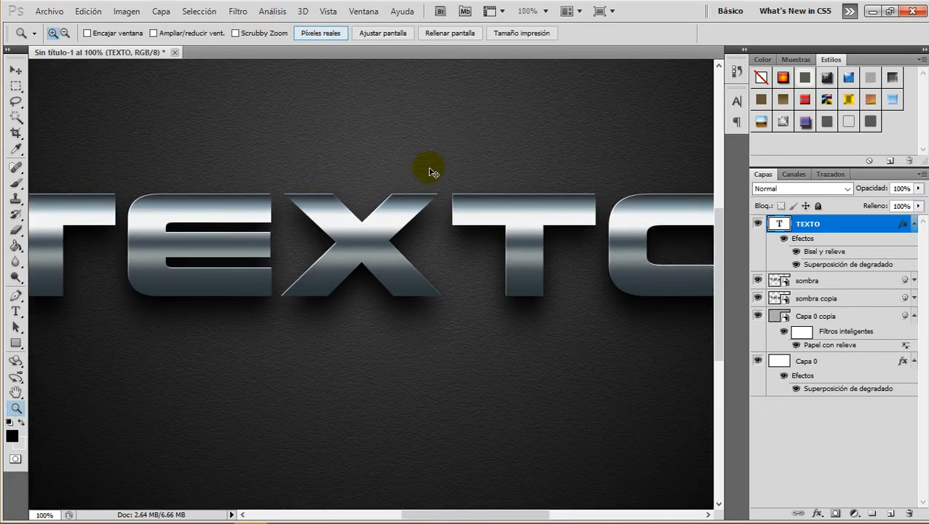
pyautogui.hscroll(-3, 433, 146)
pyautogui.hscroll(-1, 444, 124)
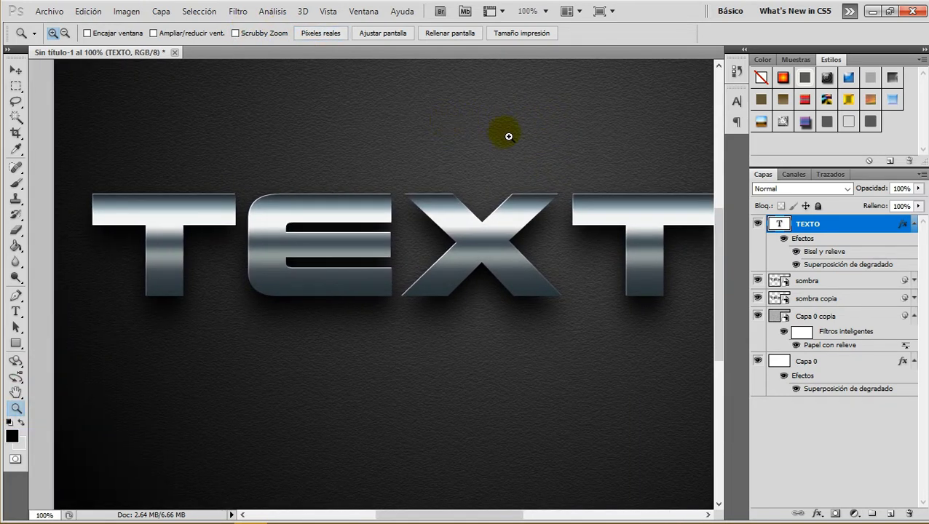
pyautogui.rightClick(851, 226)
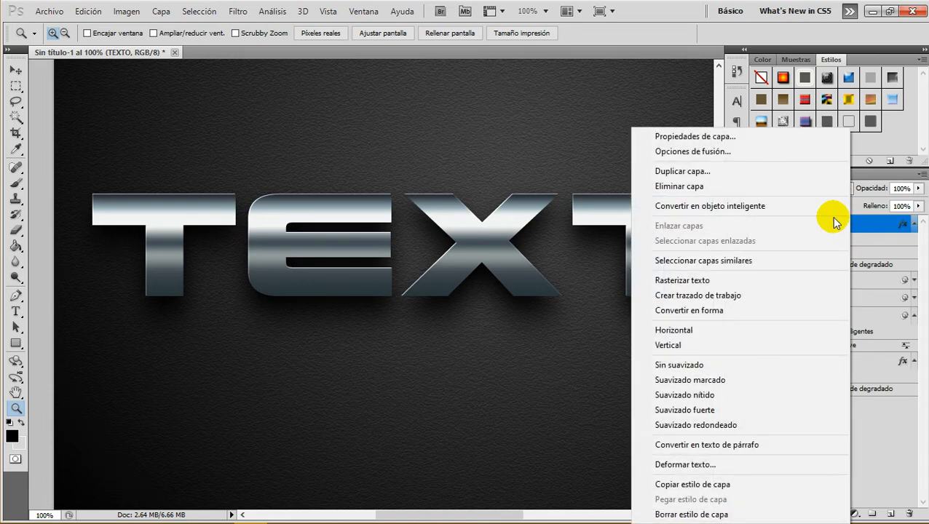
pyautogui.click(688, 152)
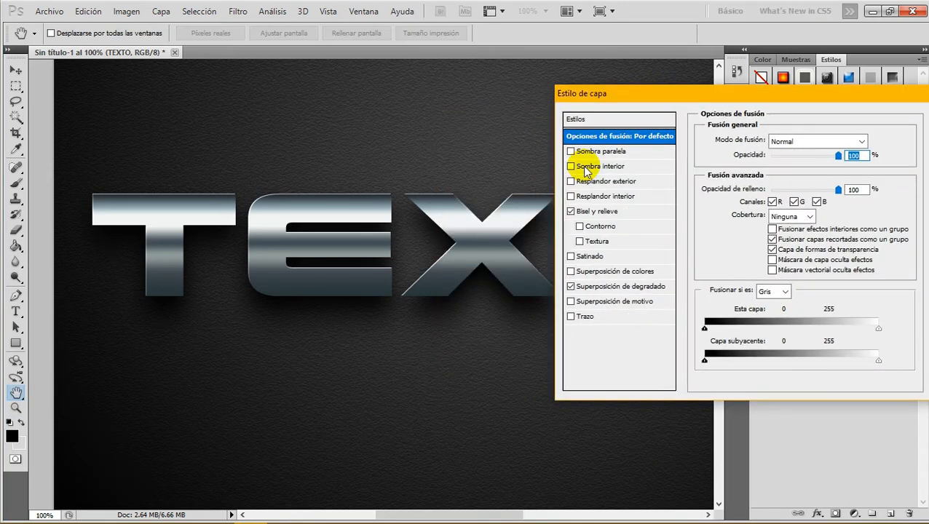
pyautogui.click(642, 287)
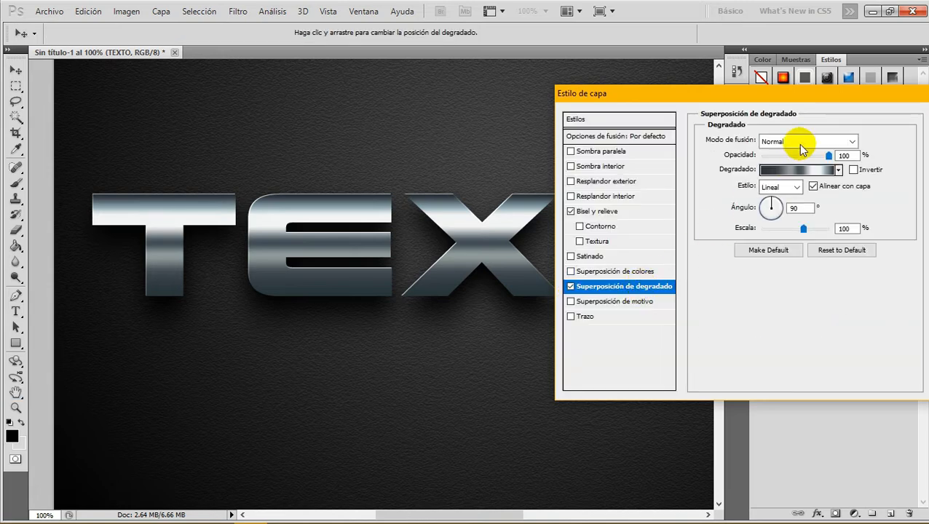
pyautogui.click(808, 141)
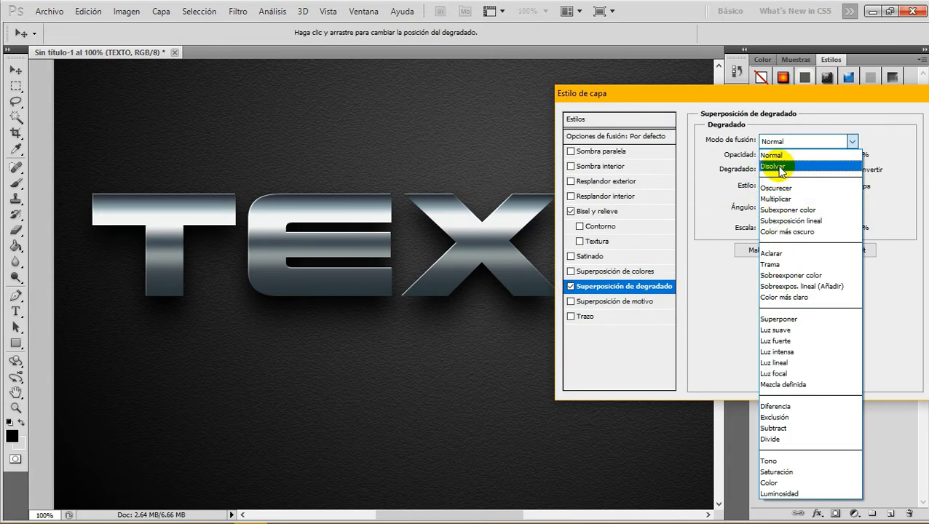
pyautogui.click(778, 199)
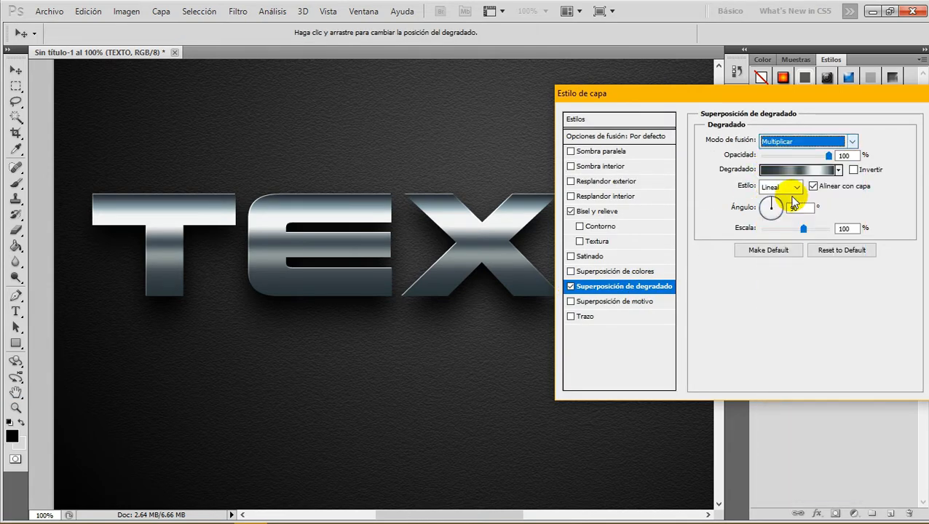
pyautogui.press('Tab')
# Enable Superposición de motivo for the TEXTO layer and restore the default pattern set.
pyautogui.click(586, 302)
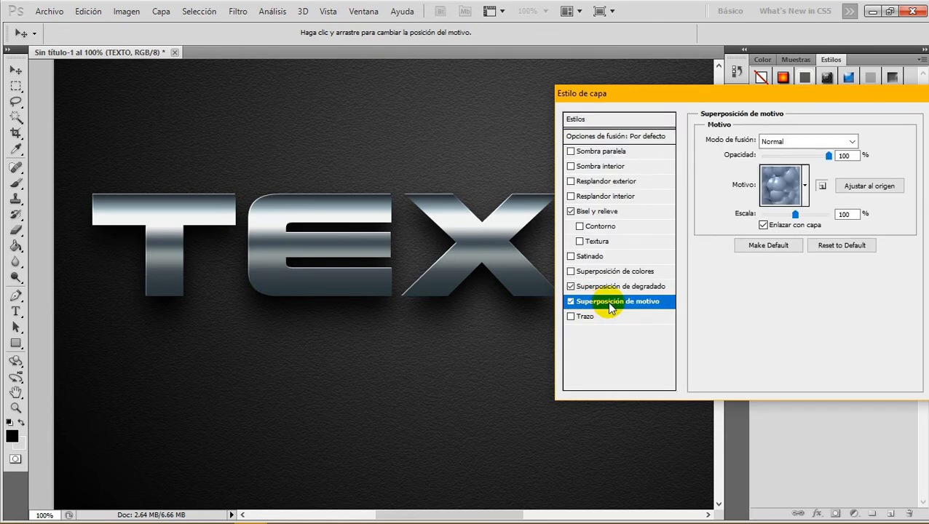
pyautogui.click(804, 186)
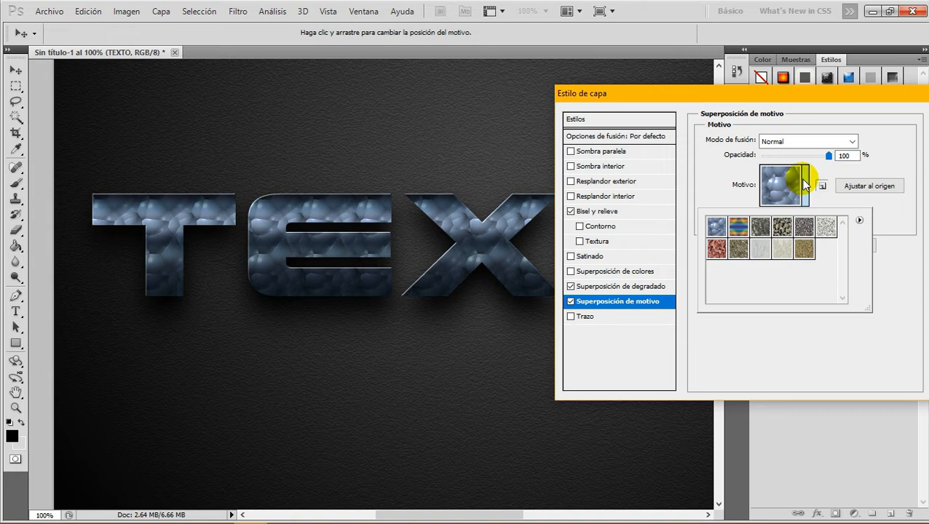
pyautogui.click(859, 219)
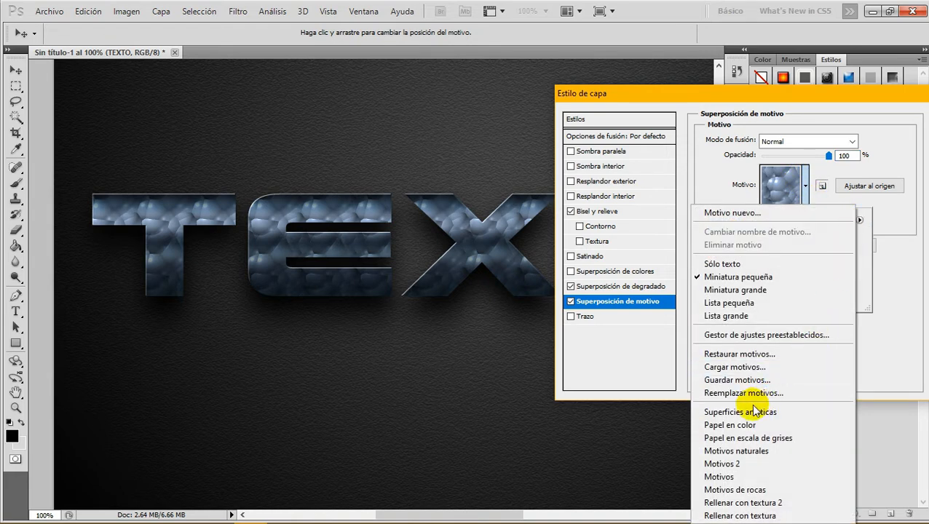
pyautogui.click(741, 353)
pyautogui.click(422, 211)
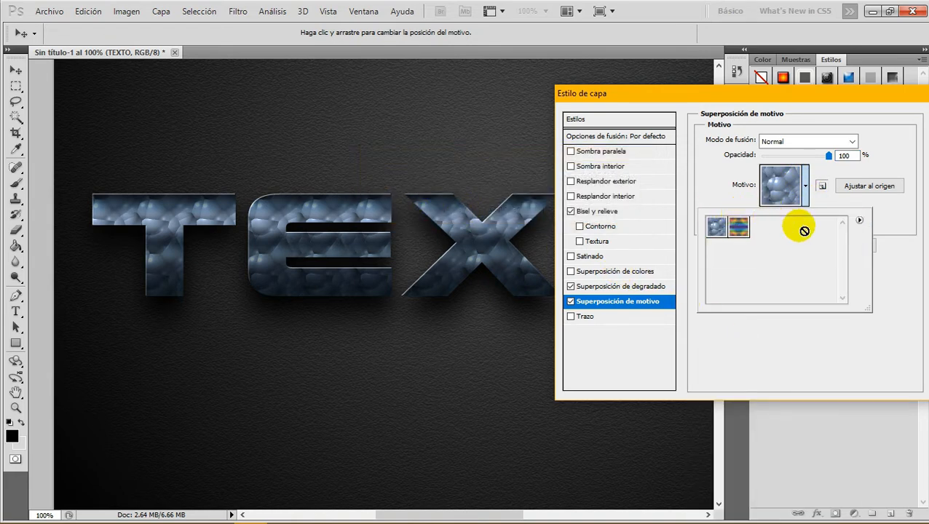
# Append the Motivos de rocas pattern set and choose its white stone pattern with black speckles for the overlay.
pyautogui.click(859, 219)
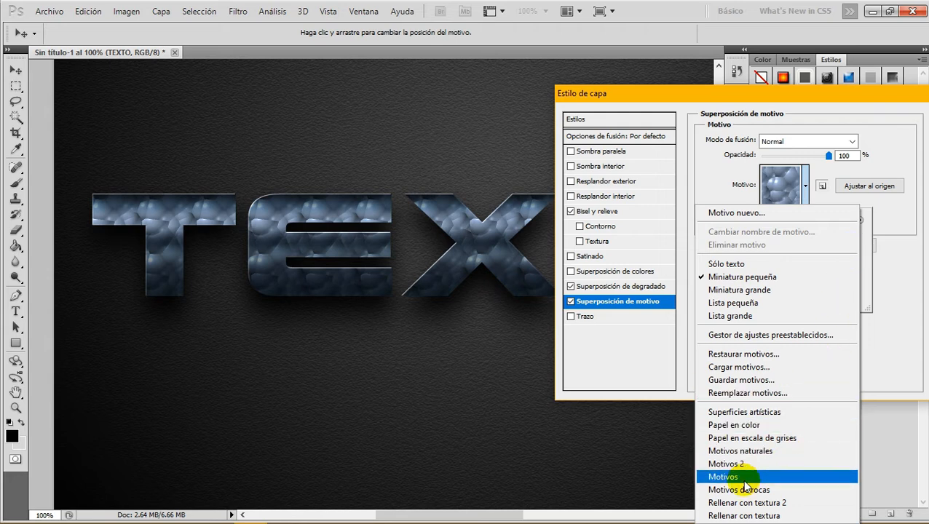
pyautogui.click(776, 492)
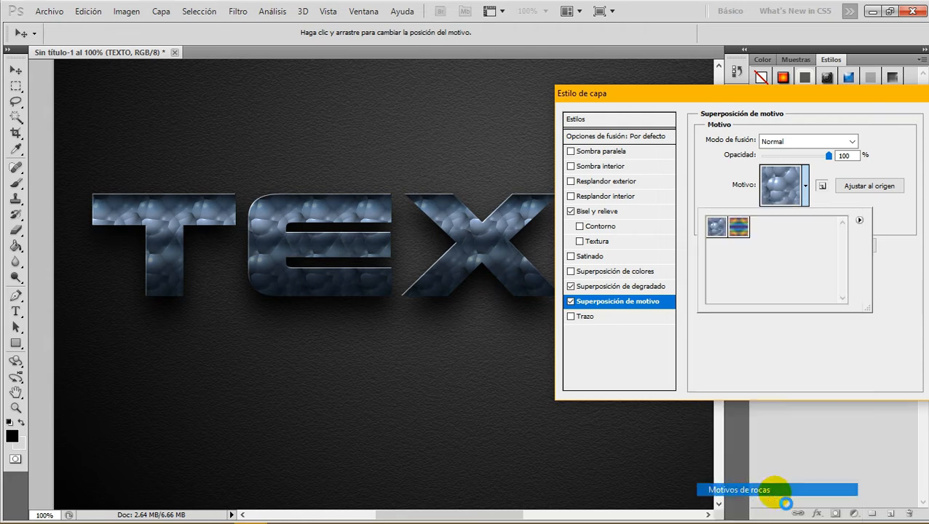
pyautogui.click(565, 210)
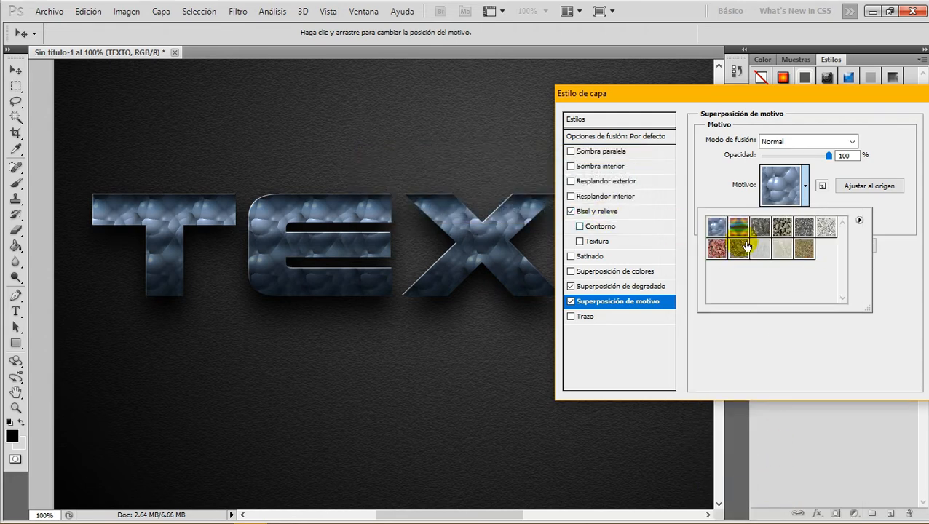
pyautogui.click(762, 227)
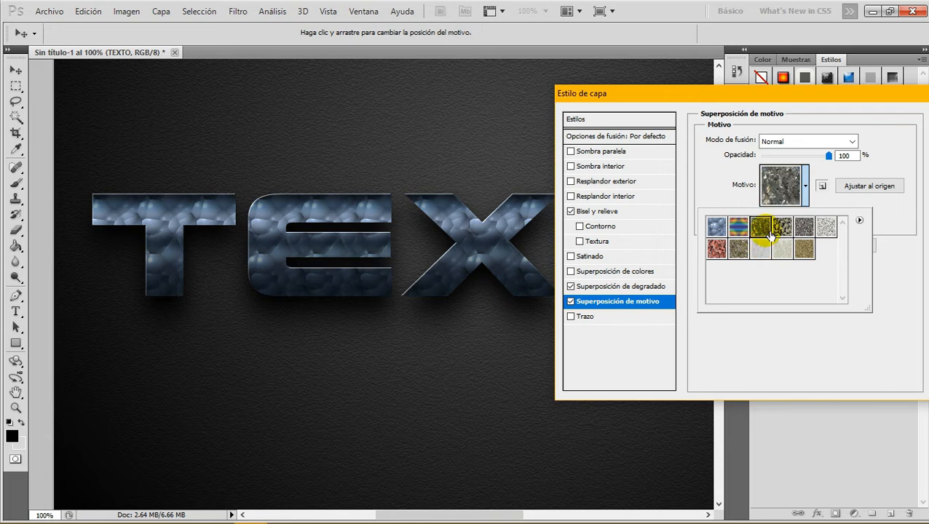
pyautogui.click(807, 234)
pyautogui.click(827, 230)
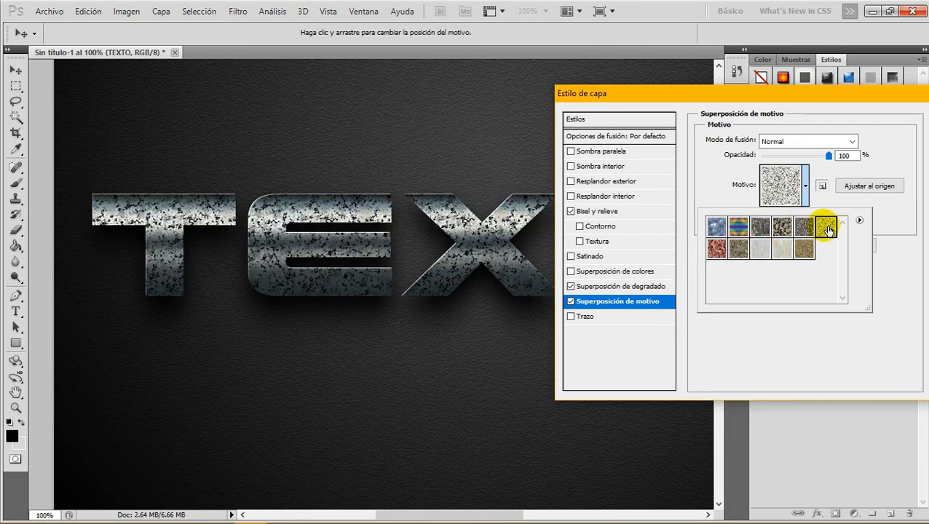
# Choose the light gray stone pattern for the TEXTO layer's pattern overlay, set its opacity to 60% and compare the text with and without it.
pyautogui.click(808, 249)
pyautogui.click(760, 251)
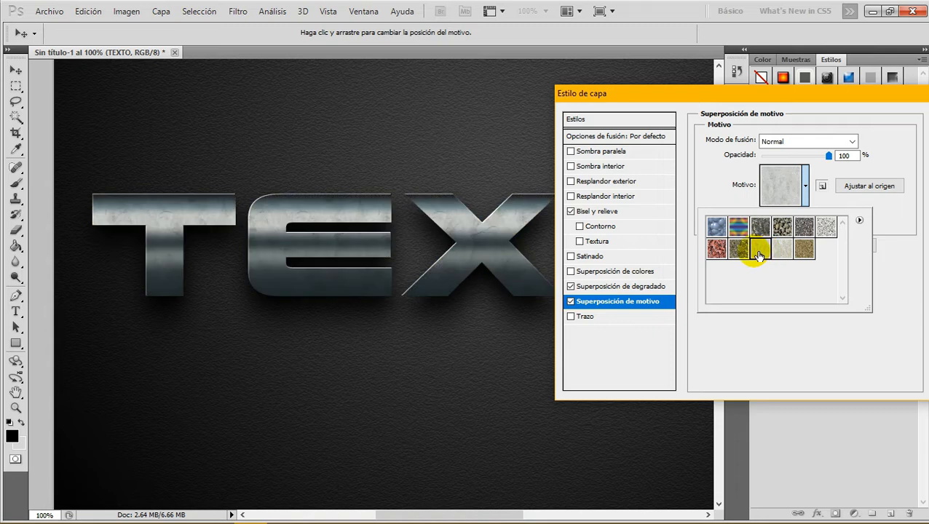
pyautogui.click(896, 246)
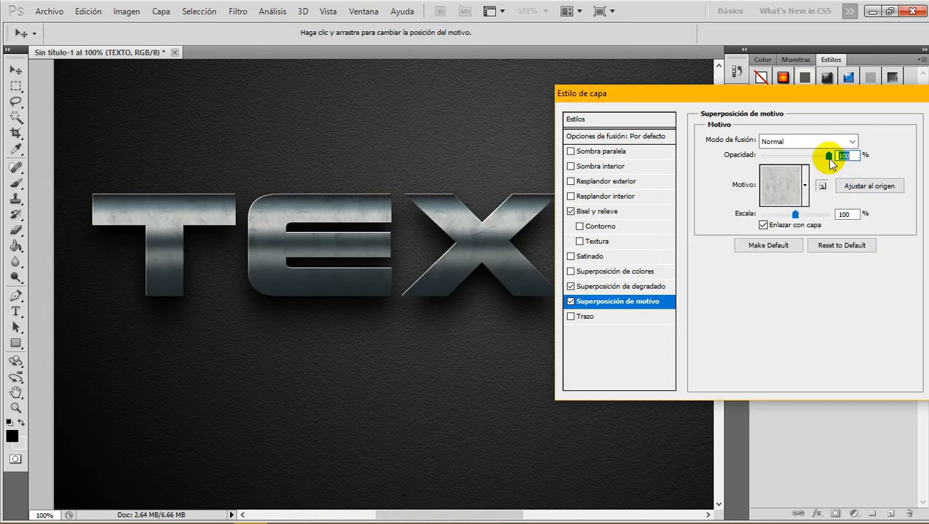
pyautogui.moveTo(741, 161); pyautogui.dragTo(805, 175)
pyautogui.click(571, 302)
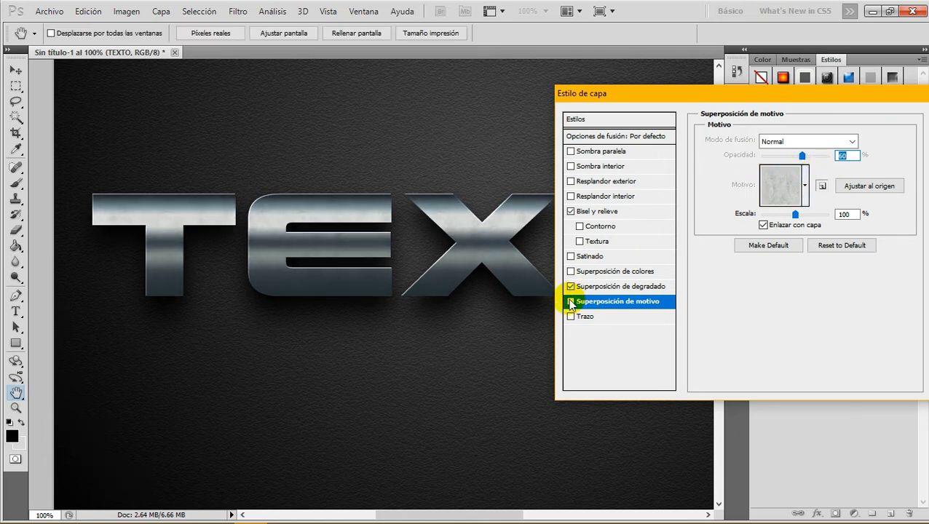
pyautogui.click(571, 302)
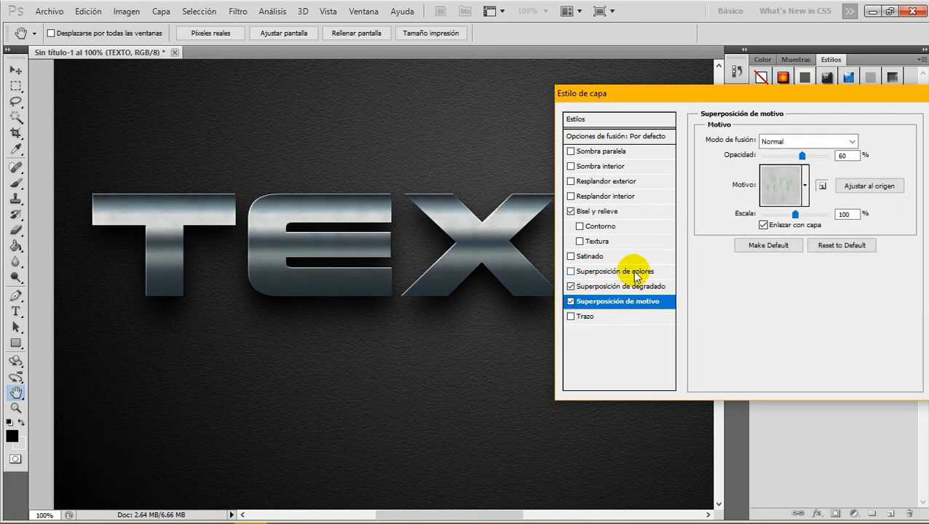
# Try a lower opacity for the TEXTO layer's Superposición de degradado and return it to 100%.
pyautogui.click(642, 286)
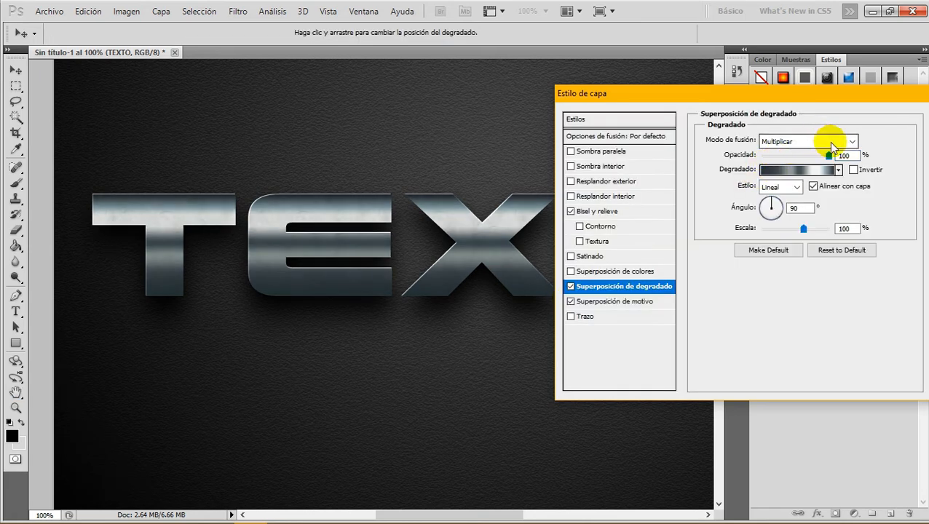
pyautogui.moveTo(829, 155); pyautogui.dragTo(705, 157)
pyautogui.moveTo(801, 157); pyautogui.dragTo(857, 155)
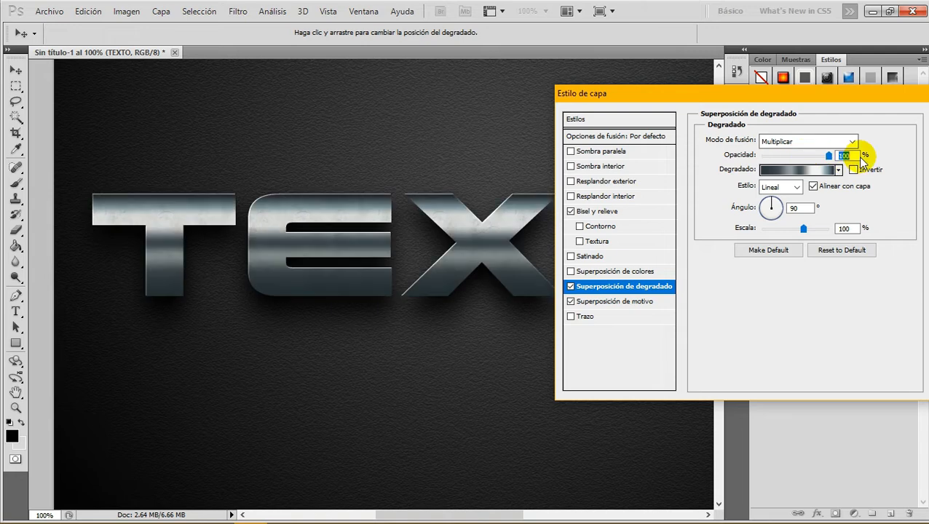
# Try the blend modes Superponer, Color, Luz suave, Normal and Aclarar for the gradient overlay and return to Multiplicar.
pyautogui.click(851, 141)
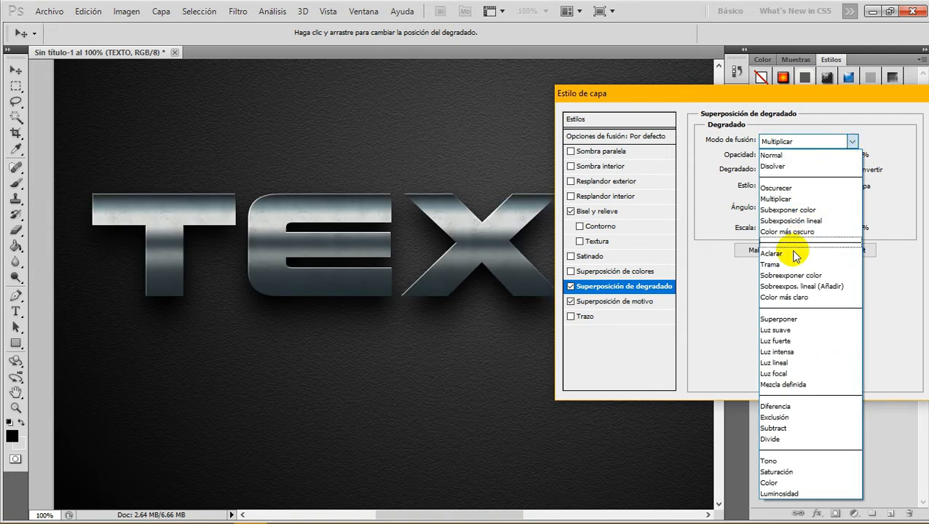
pyautogui.click(780, 318)
pyautogui.click(851, 141)
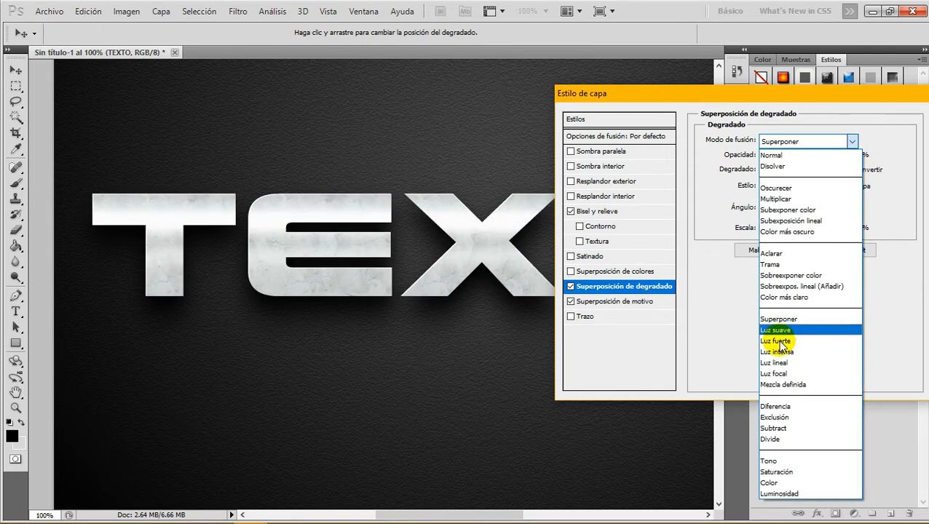
pyautogui.click(787, 483)
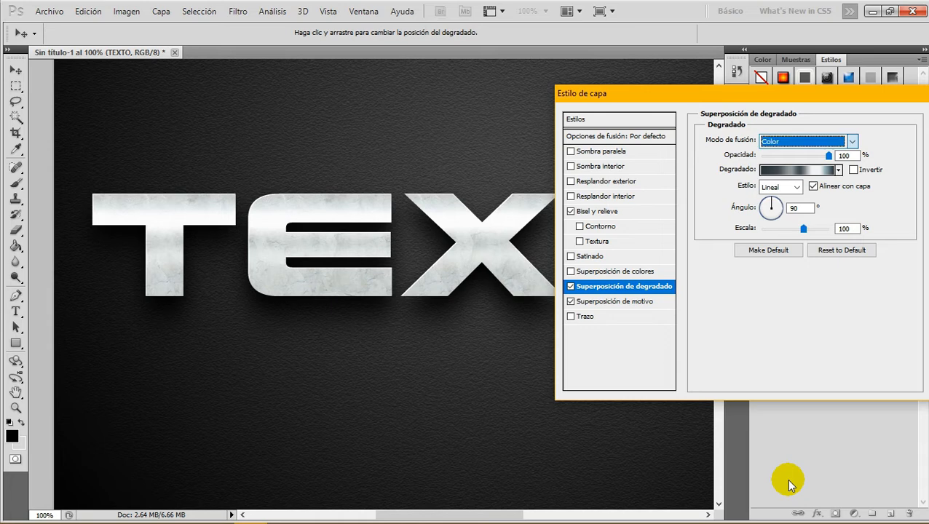
pyautogui.click(819, 142)
pyautogui.click(792, 334)
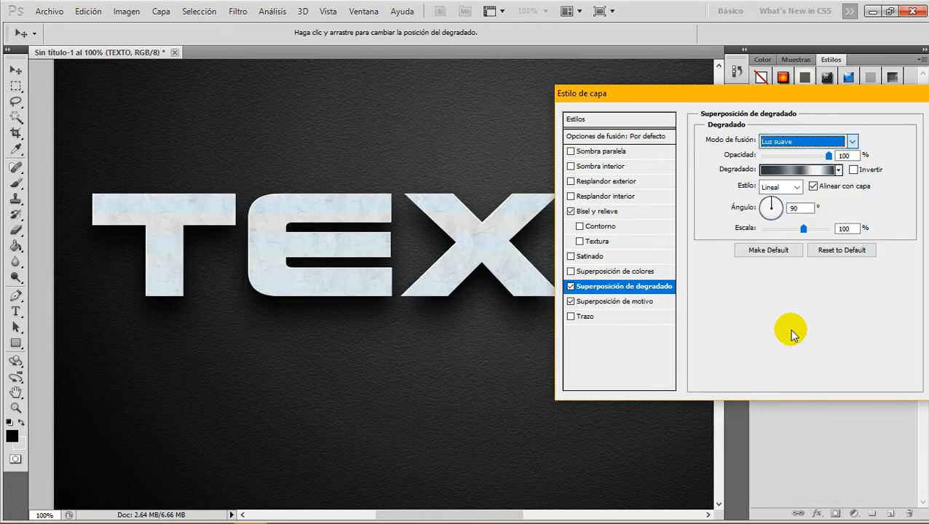
pyautogui.click(830, 141)
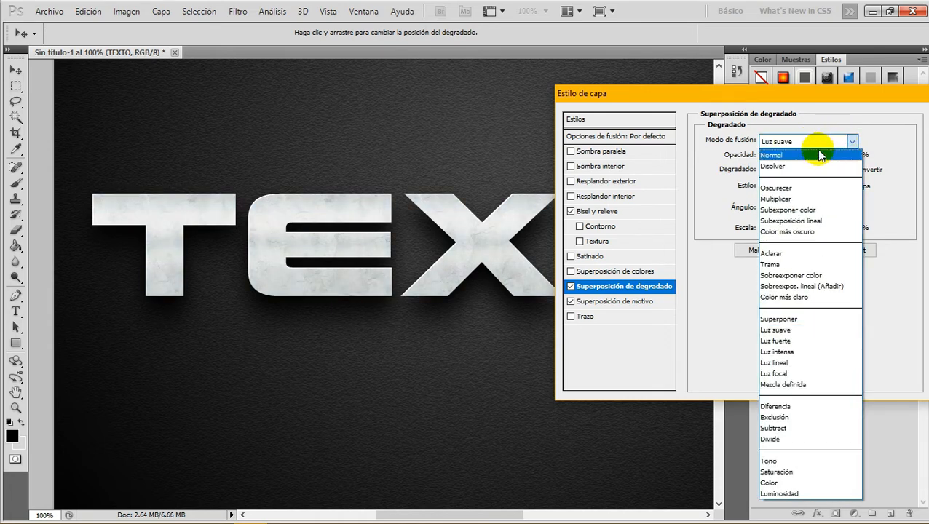
pyautogui.click(820, 155)
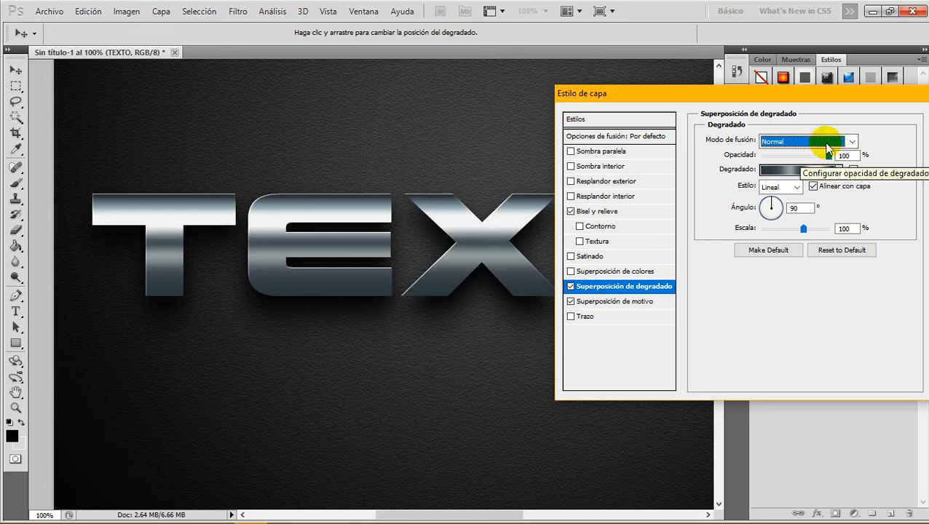
pyautogui.click(829, 141)
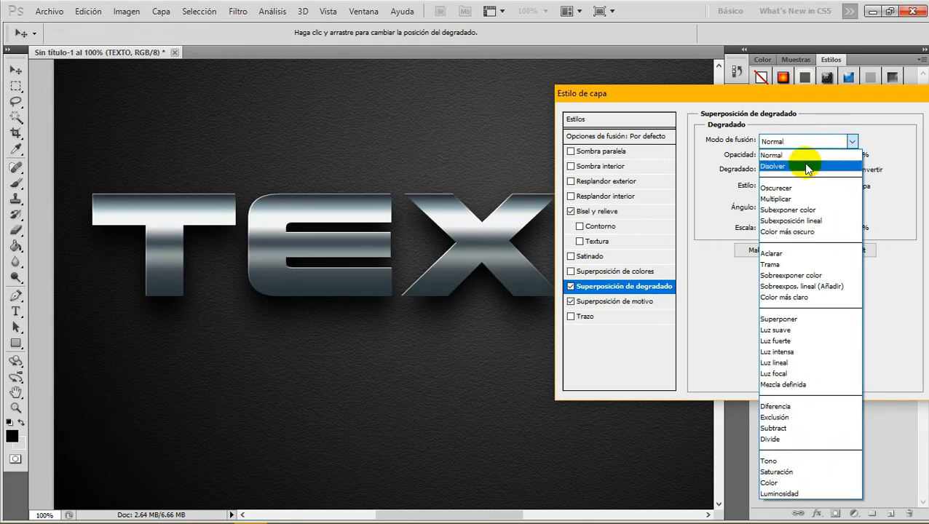
pyautogui.click(797, 253)
pyautogui.click(794, 141)
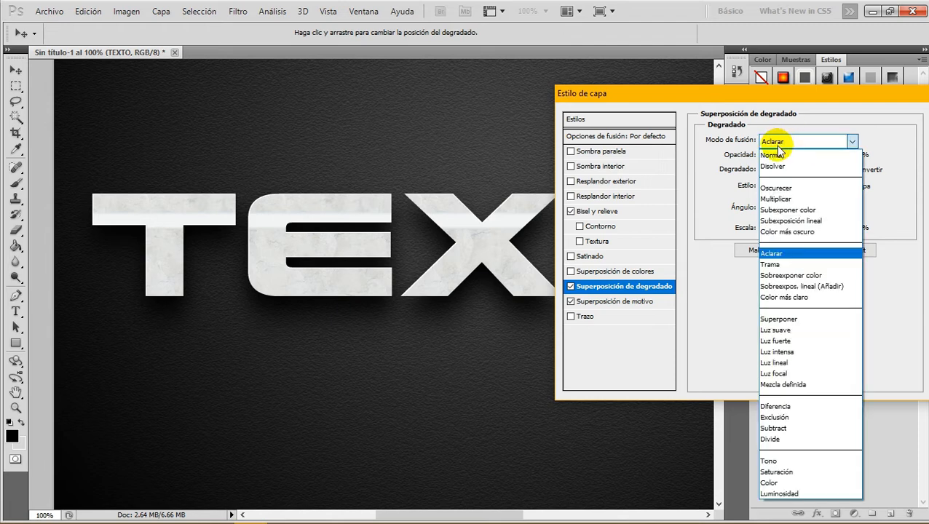
pyautogui.click(775, 199)
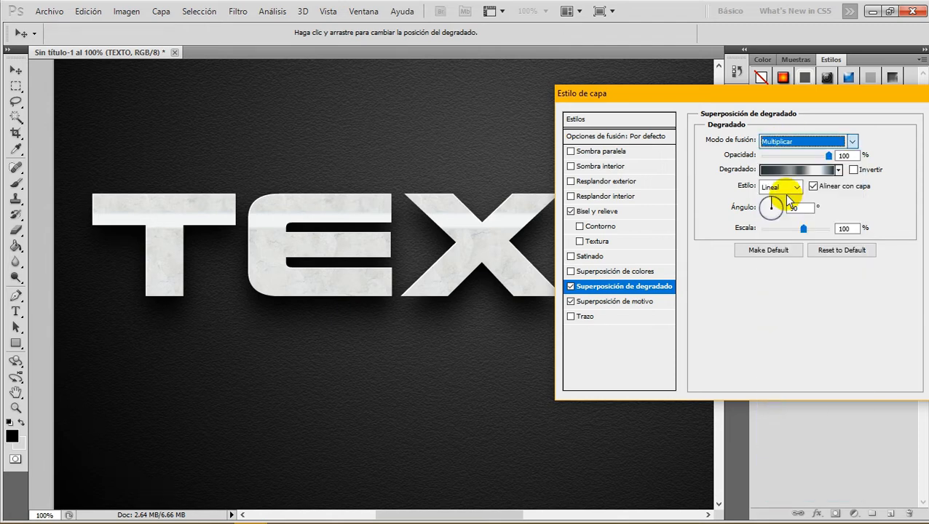
# Review the gradient and pattern overlay settings of the TEXTO layer and apply the layer style.
pyautogui.moveTo(790, 102); pyautogui.dragTo(611, 102)
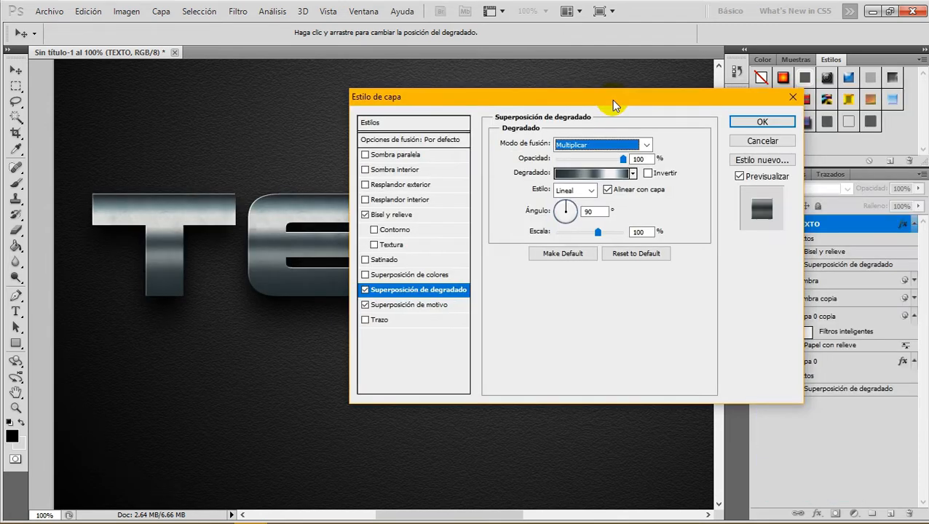
pyautogui.doubleClick(588, 211)
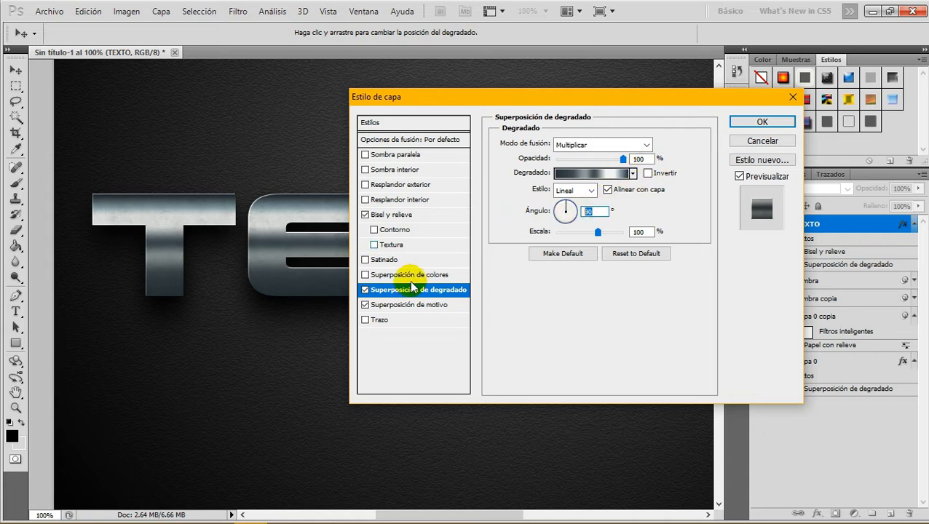
pyautogui.click(417, 304)
pyautogui.doubleClick(638, 217)
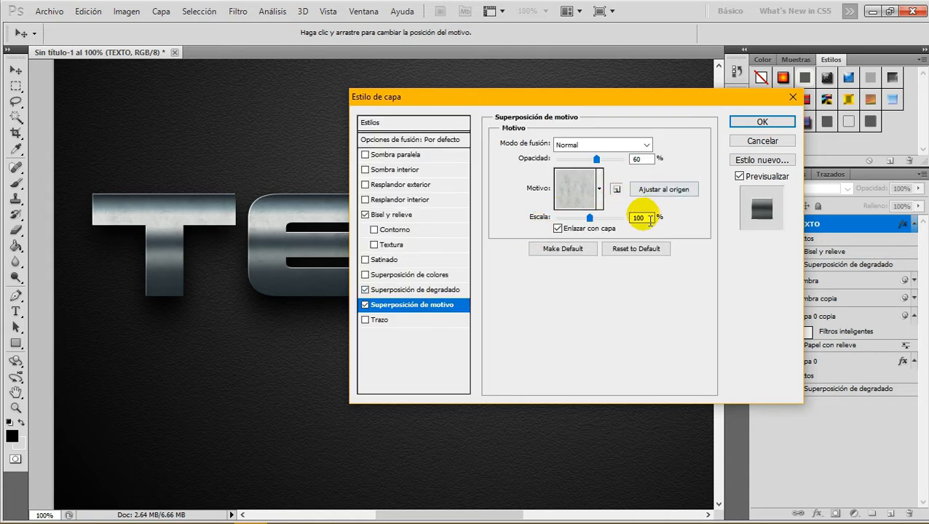
pyautogui.click(735, 122)
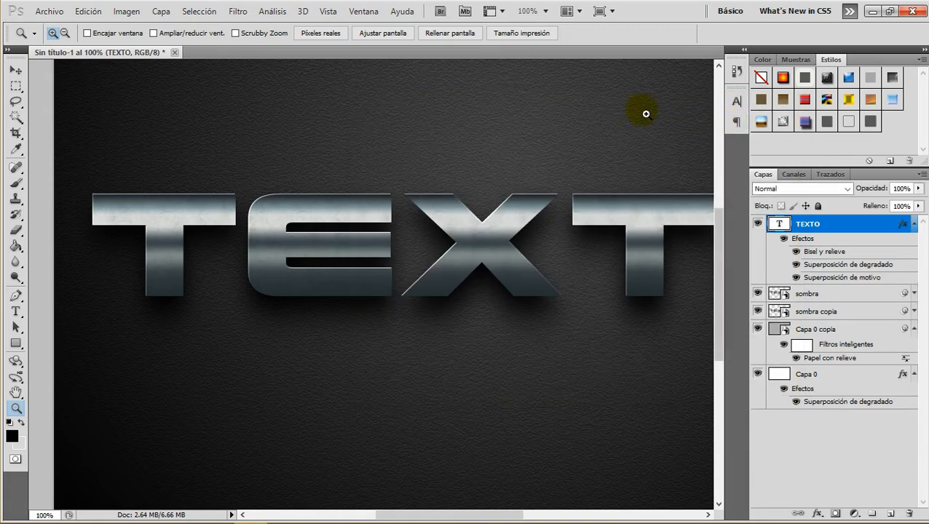
# Review the TEXTO layer's Bisel y relieve settings, enable its Contorno with Suavizado and apply the layer style.
pyautogui.click(379, 32)
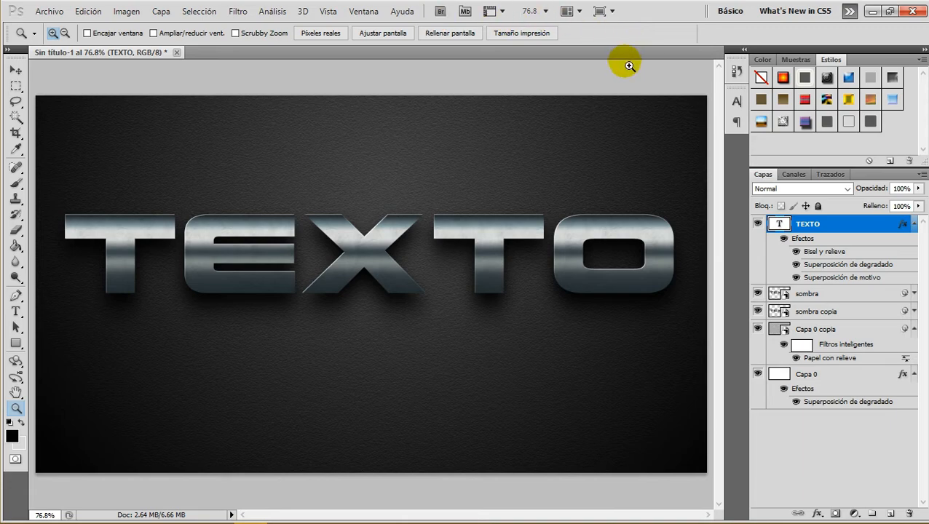
pyautogui.rightClick(846, 220)
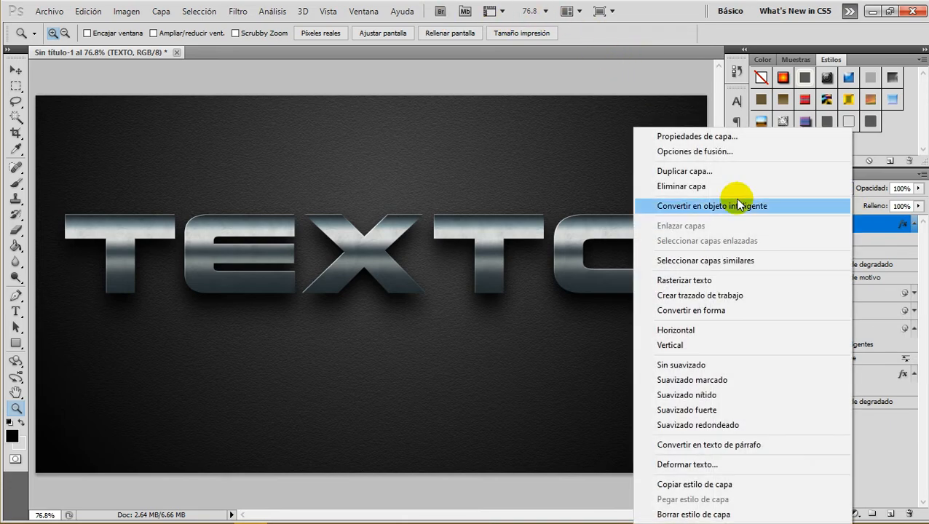
pyautogui.click(695, 155)
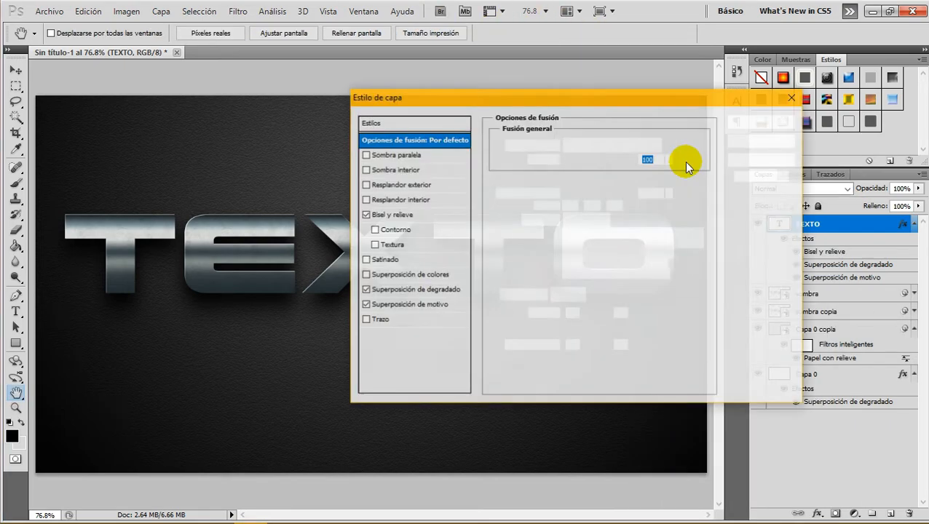
pyautogui.click(391, 217)
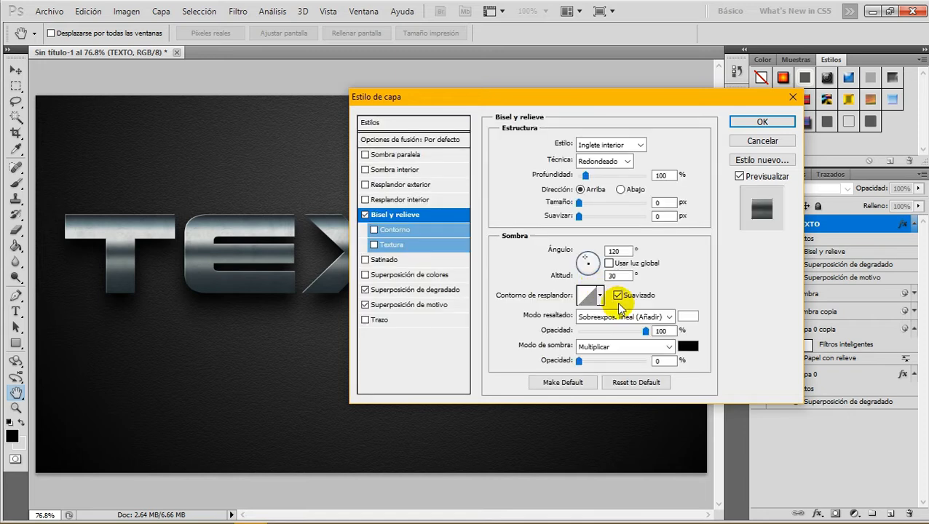
pyautogui.click(579, 215)
pyautogui.click(581, 203)
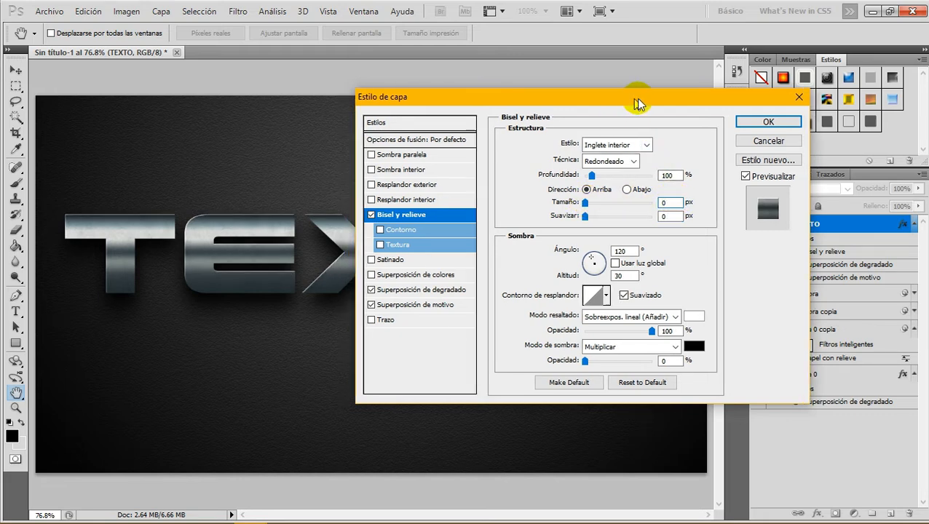
pyautogui.moveTo(635, 98); pyautogui.dragTo(724, 98)
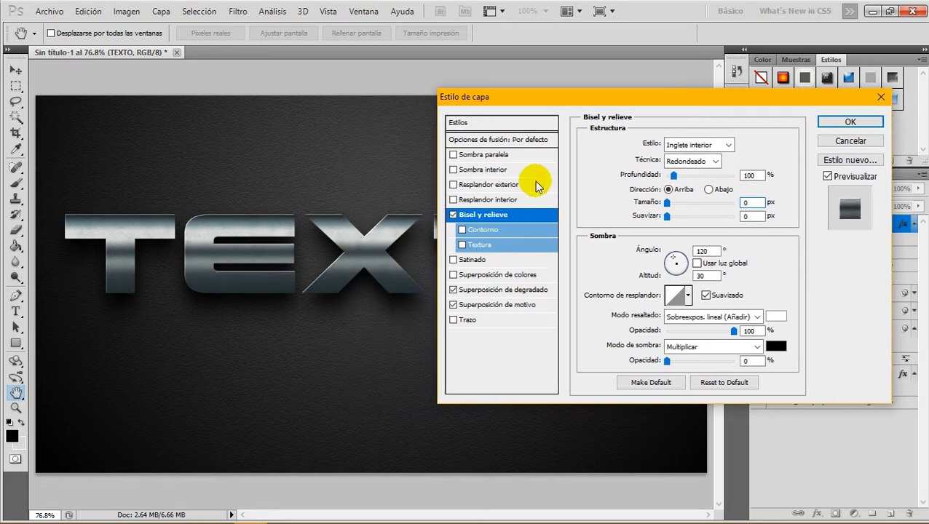
pyautogui.click(466, 231)
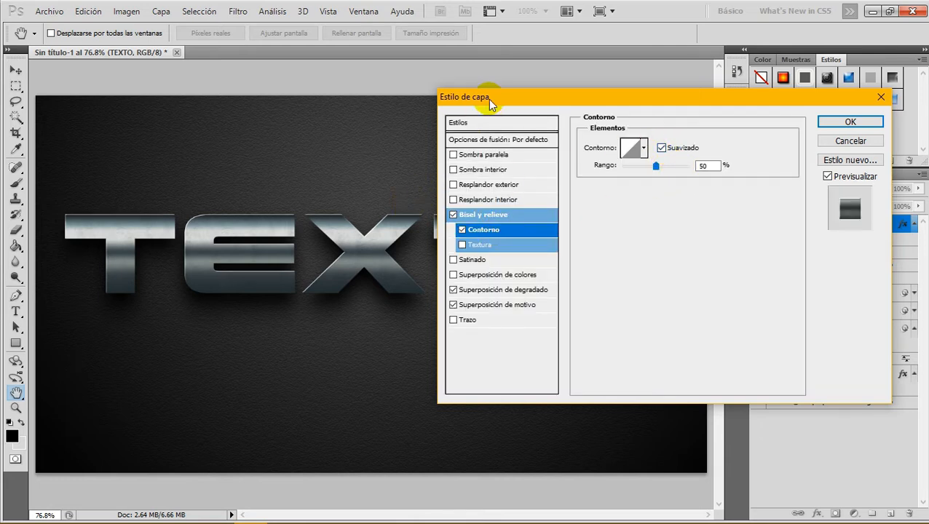
pyautogui.moveTo(488, 99); pyautogui.dragTo(650, 125)
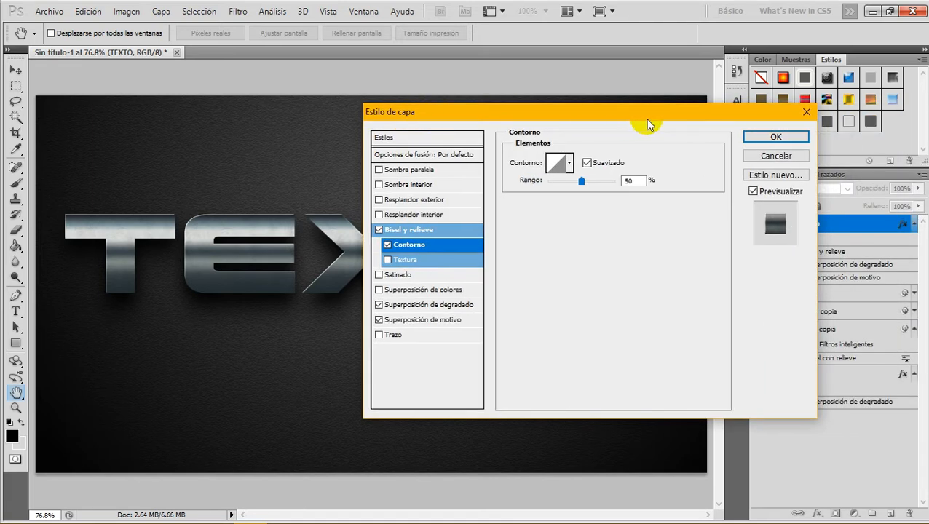
pyautogui.click(757, 137)
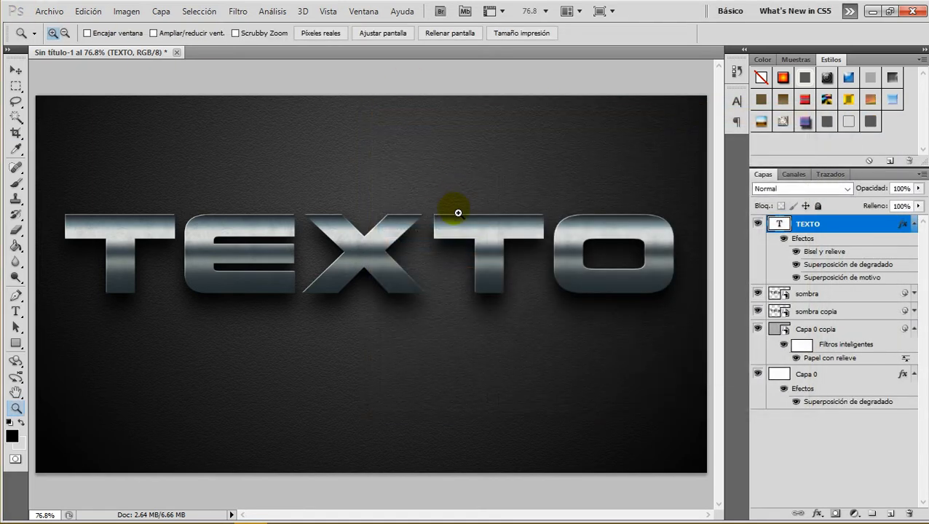
# Load the TEXTO layer's pixels as a selection and deselect them.
pyautogui.scroll(-1, 458, 213)
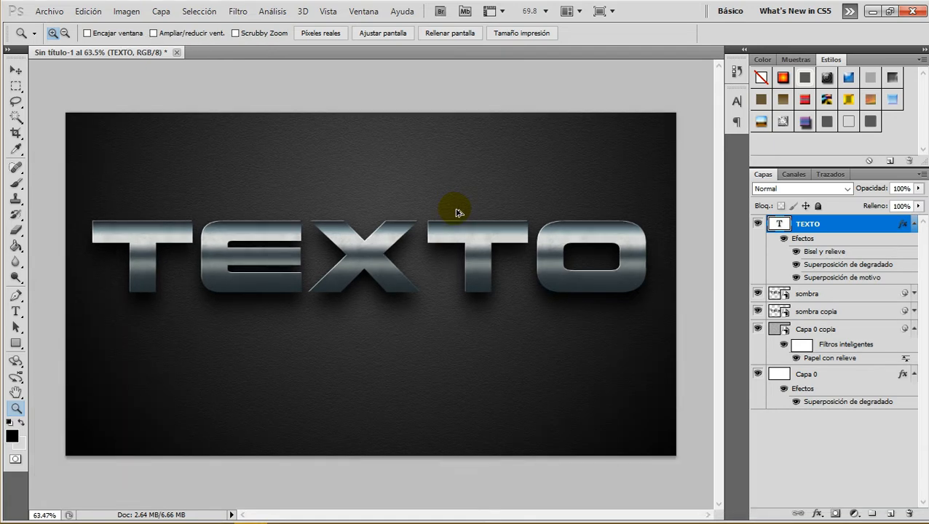
pyautogui.scroll(-2, 458, 213)
pyautogui.rightClick(779, 225)
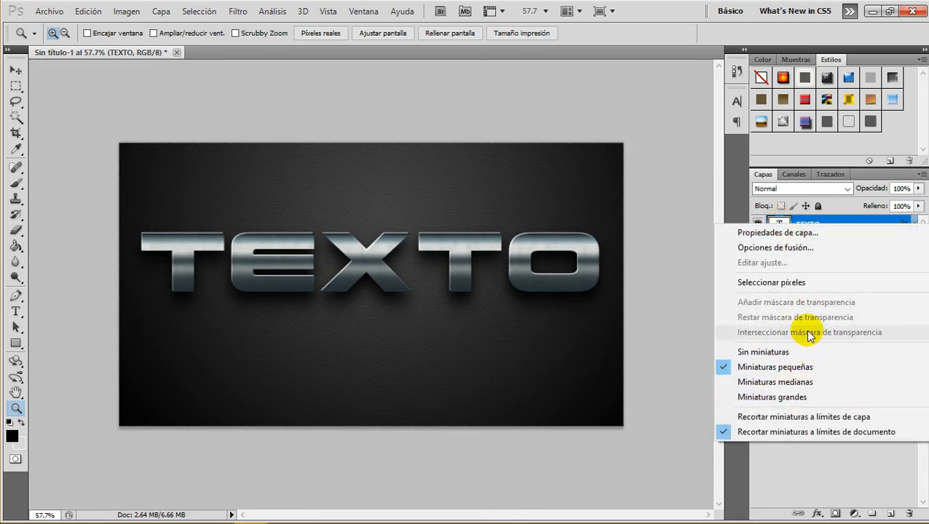
pyautogui.click(789, 282)
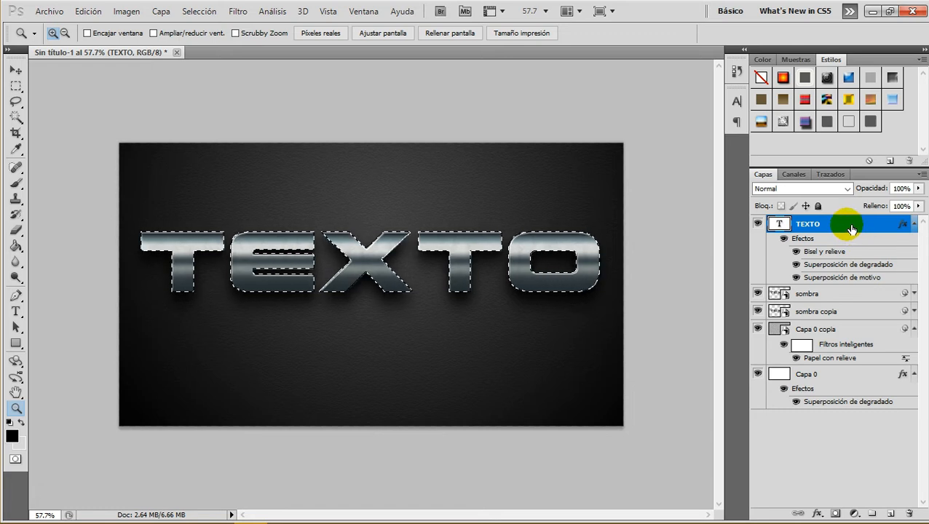
pyautogui.hotkey('ctrl', 'd')
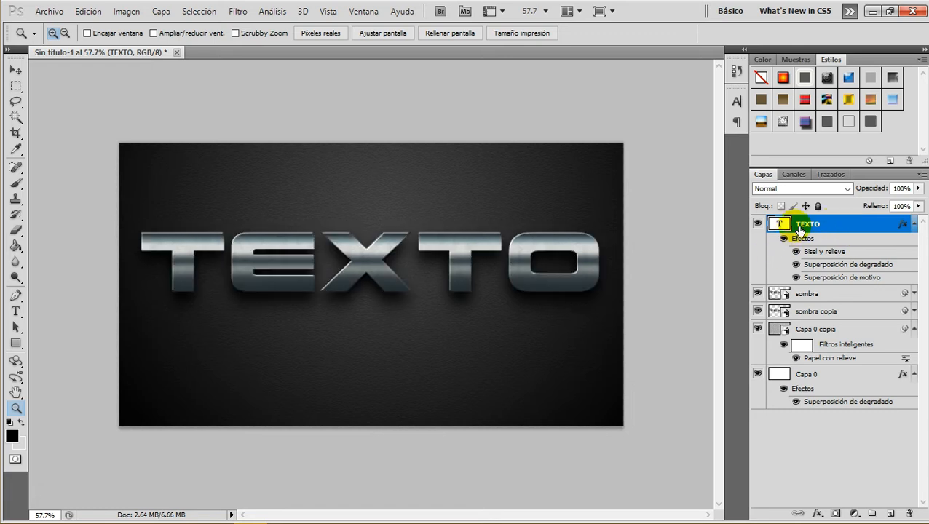
# Collapse the TEXTO layer's effects and create a new layer named luz above it.
pyautogui.click(914, 223)
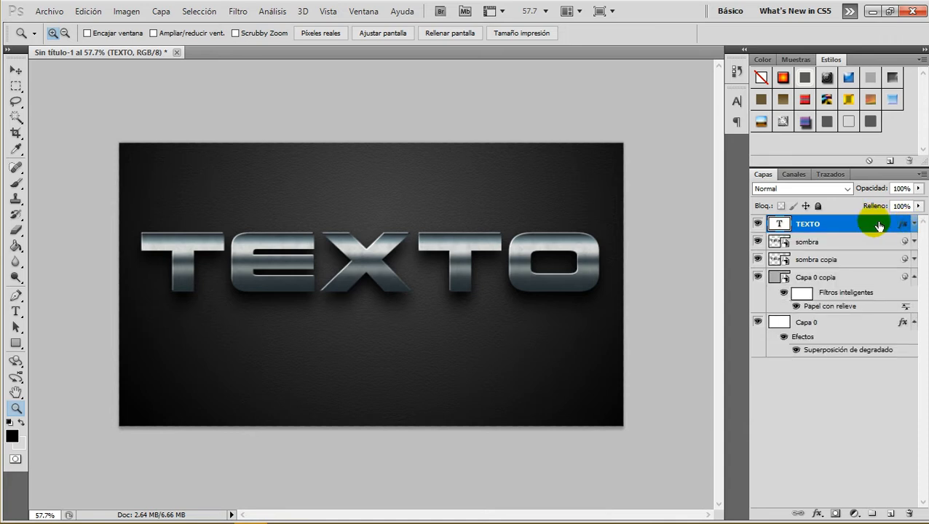
pyautogui.click(893, 514)
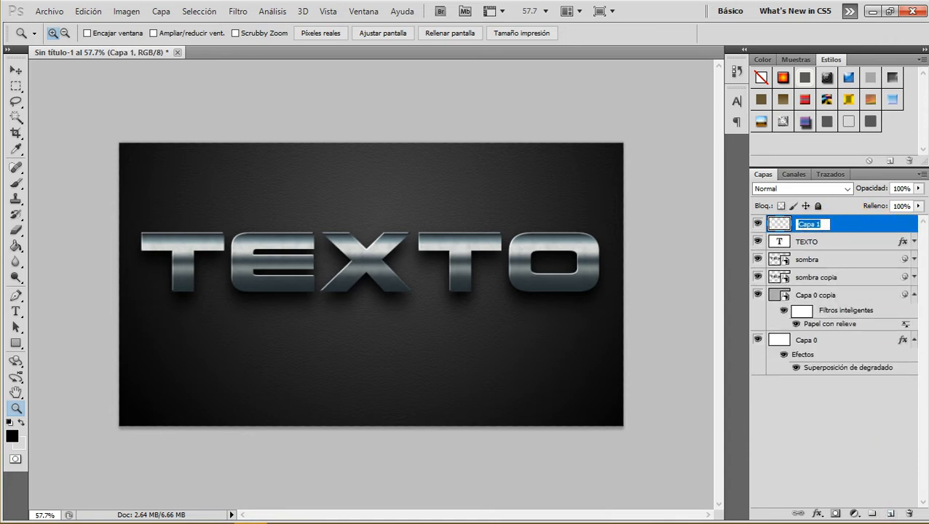
pyautogui.click(862, 226)
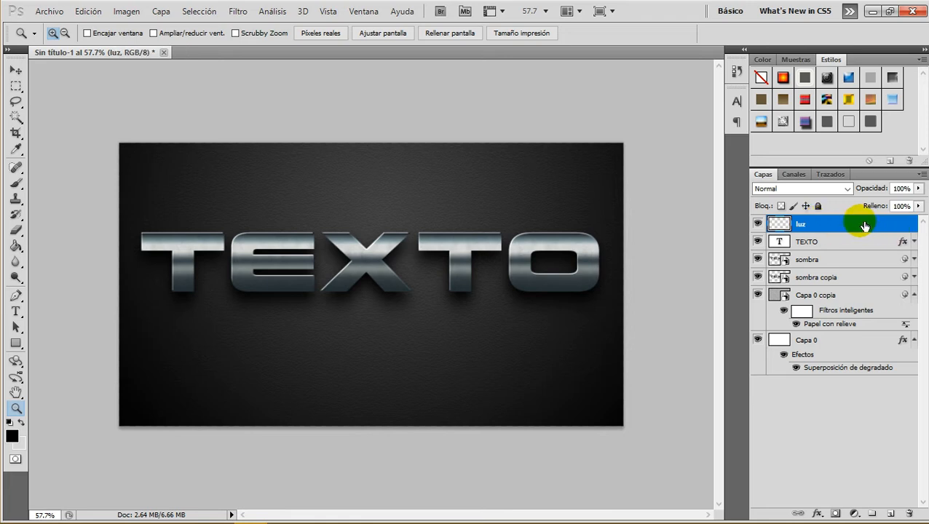
# Set the foreground colour to white.
pyautogui.press('i')
pyautogui.click(11, 435)
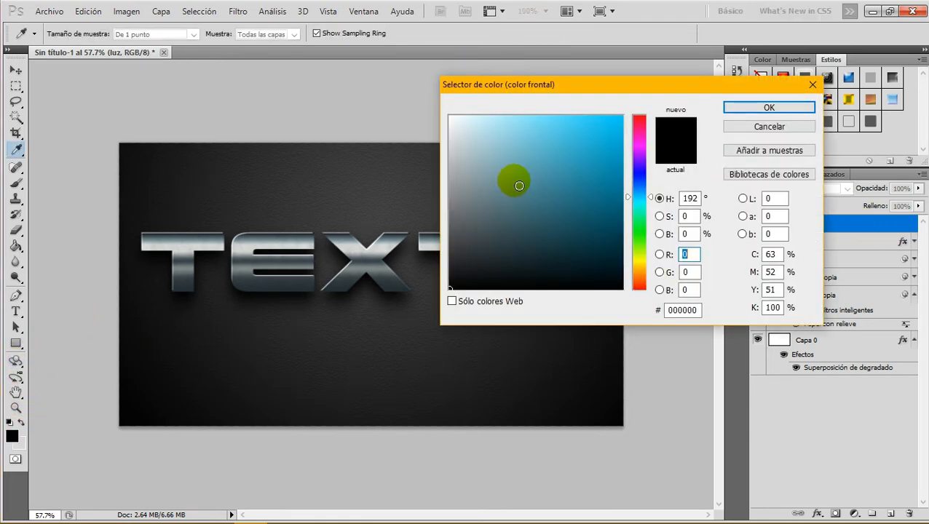
pyautogui.moveTo(514, 182); pyautogui.dragTo(415, 83)
pyautogui.click(731, 108)
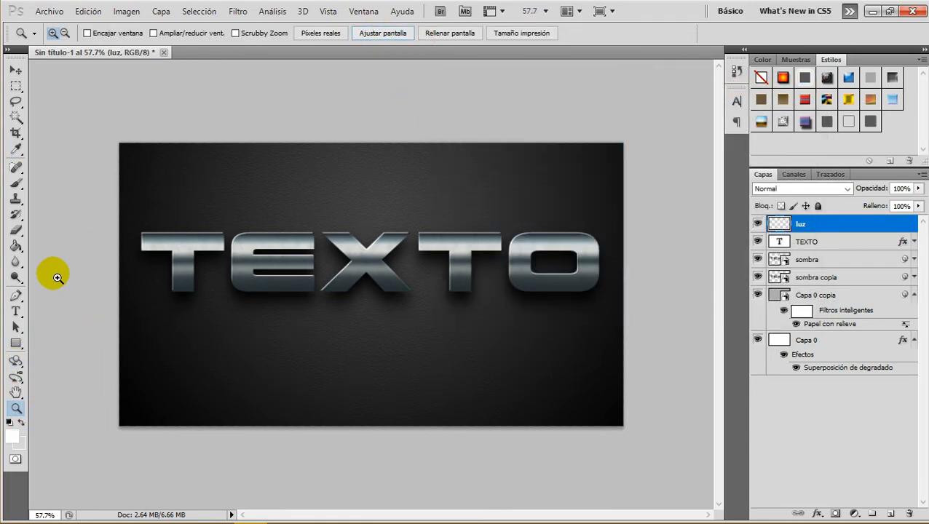
# Choose the Brush tool with a soft round tip of 145 px and 0% hardness.
pyautogui.click(17, 178)
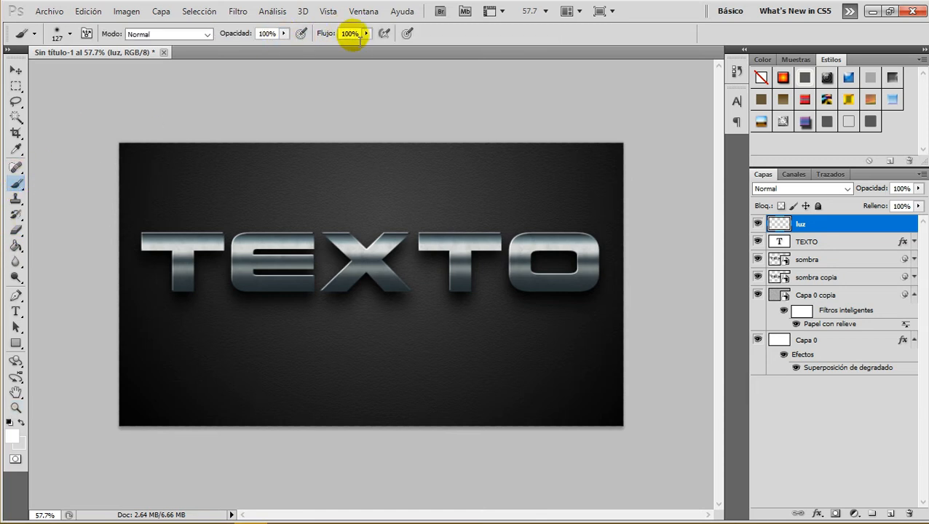
pyautogui.rightClick(329, 193)
pyautogui.moveTo(420, 221); pyautogui.dragTo(428, 221)
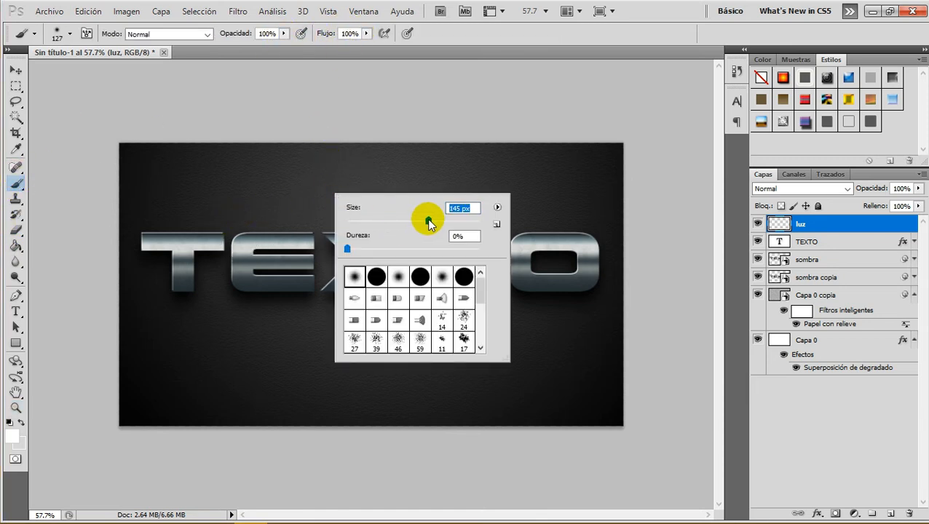
# Try a soft white dab over the first T on the luz layer and undo it.
pyautogui.click(173, 242)
pyautogui.click(174, 243)
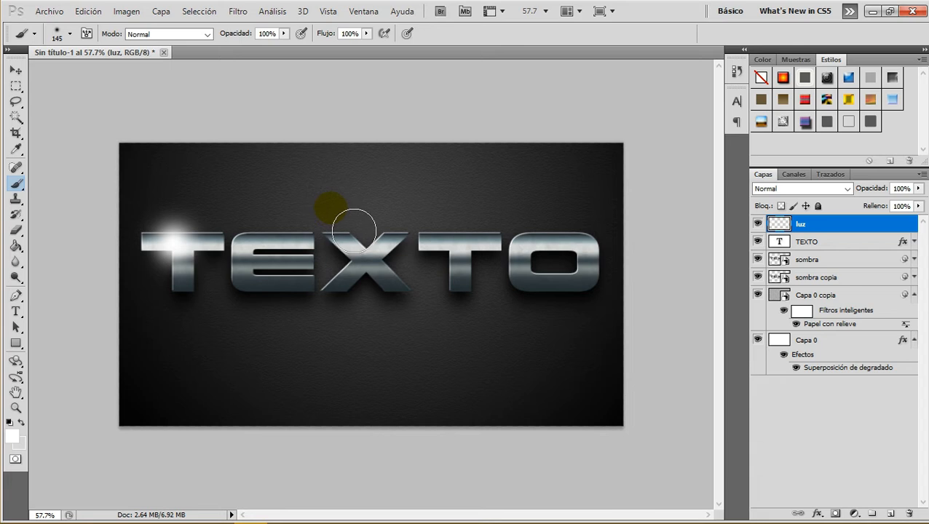
pyautogui.hotkey('ctrl', 'z')
# Enlarge the brush to 170 px, try a white dab on the left part of the O and undo it.
pyautogui.rightClick(277, 212)
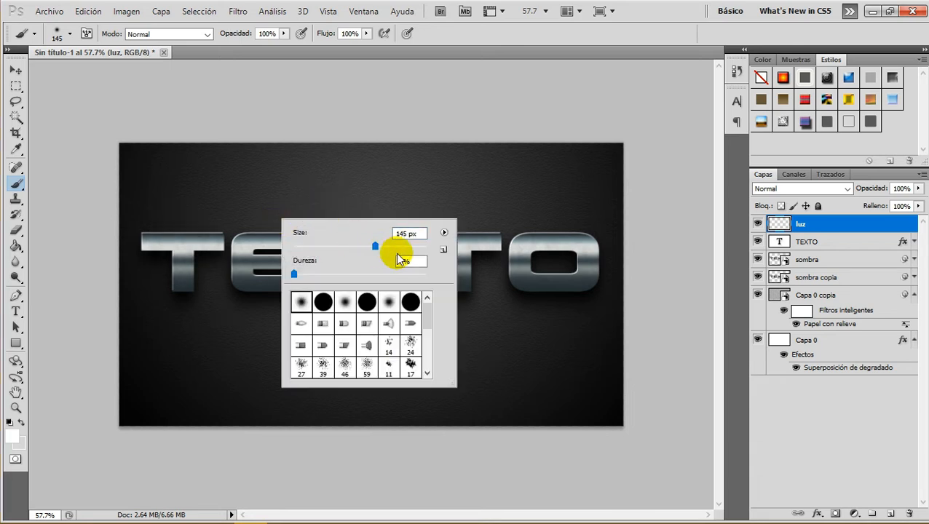
pyautogui.click(559, 280)
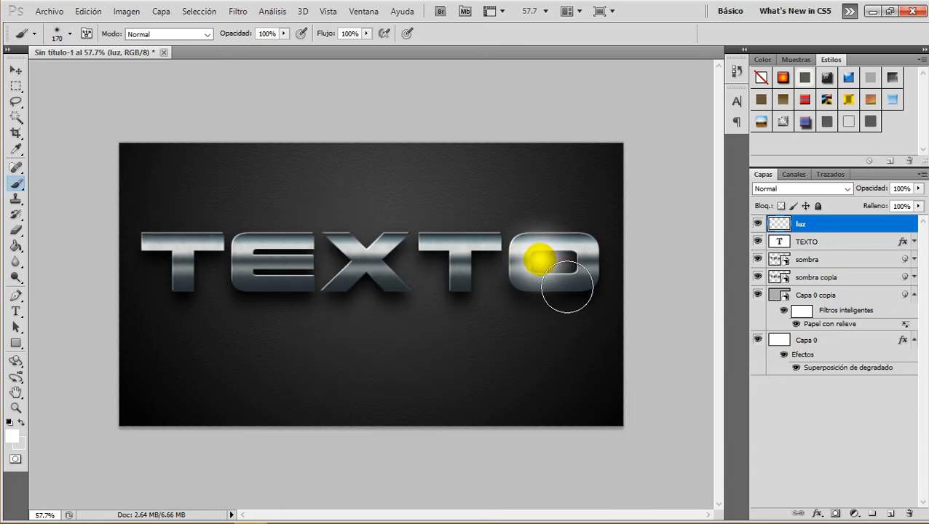
pyautogui.moveTo(582, 286); pyautogui.dragTo(620, 279)
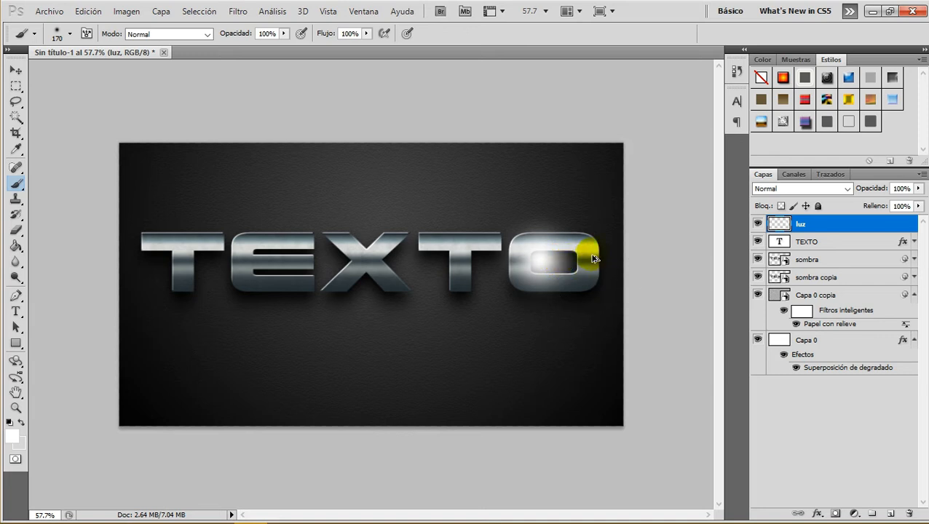
pyautogui.hotkey('ctrl', 'z')
# Paint soft white light dabs on the luz layer across and around TEXTO, including between letters, above E and second T, and below X and second T.
pyautogui.click(601, 281)
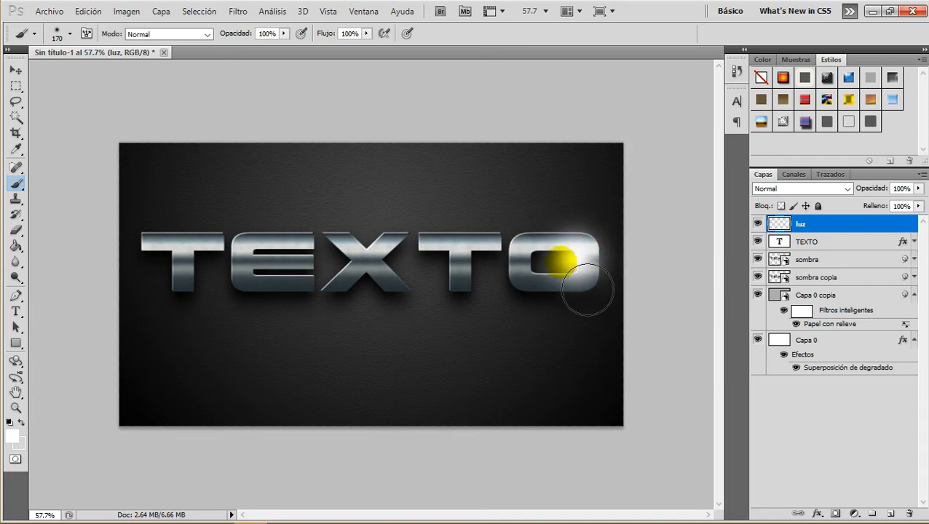
pyautogui.click(405, 261)
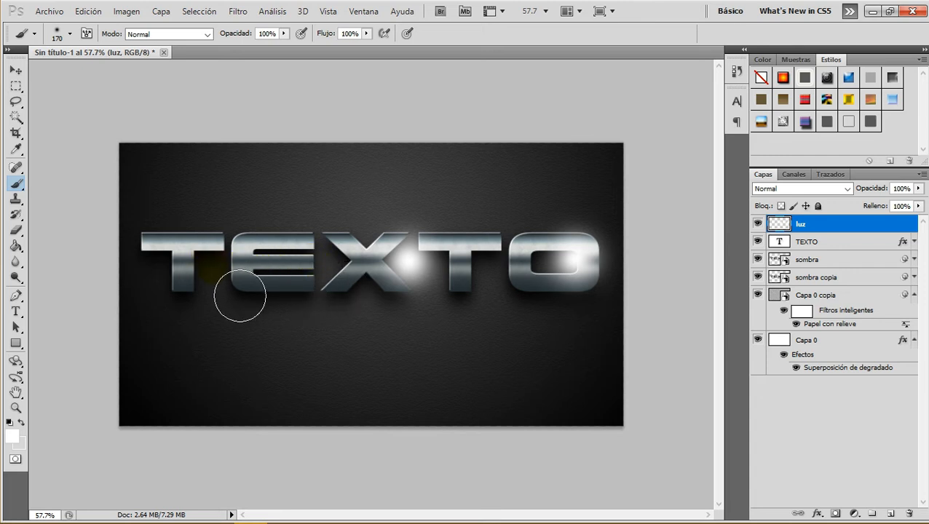
pyautogui.click(217, 277)
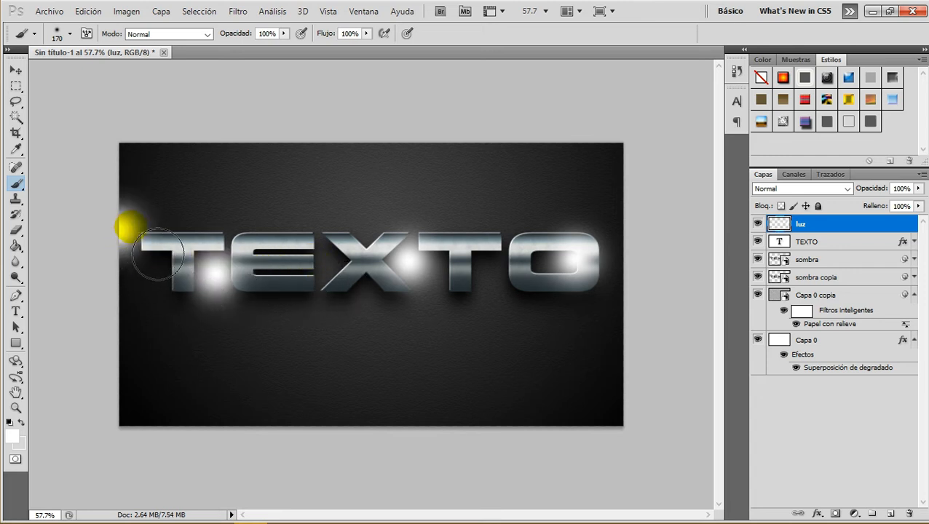
pyautogui.click(157, 252)
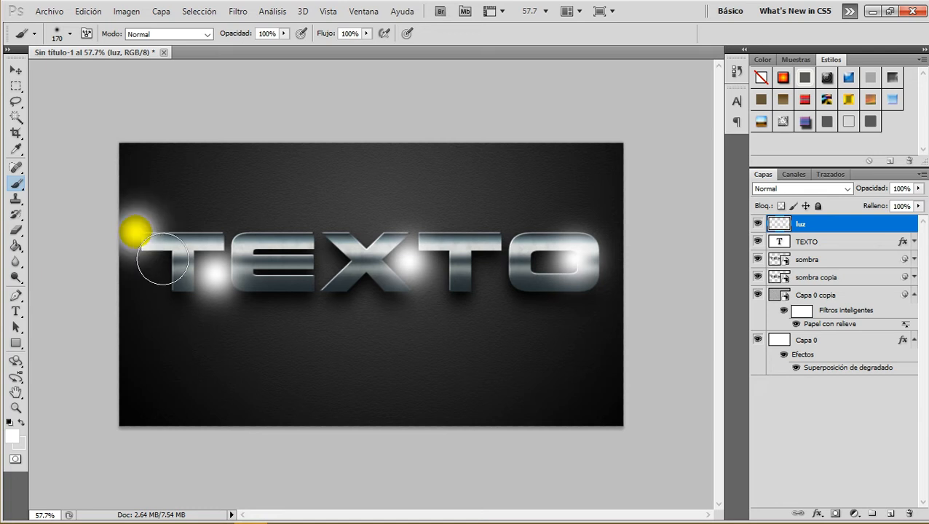
pyautogui.click(277, 211)
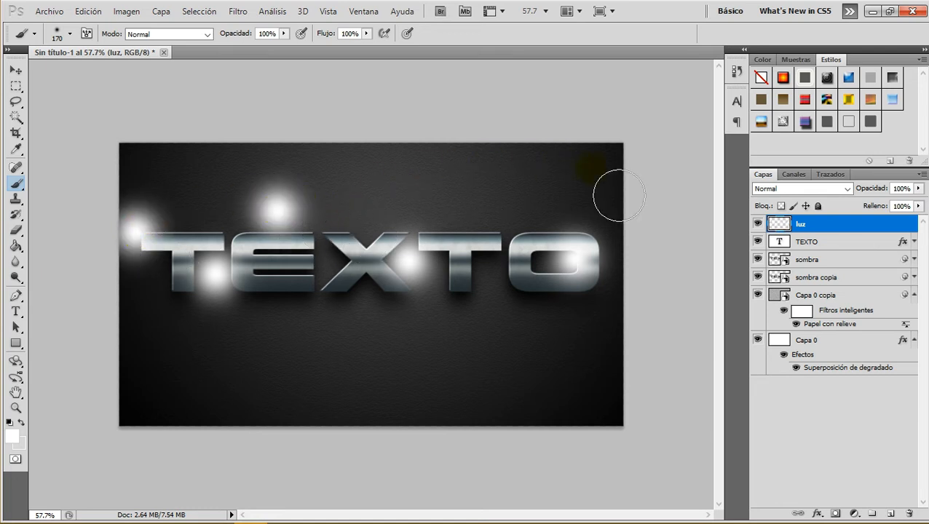
pyautogui.click(468, 212)
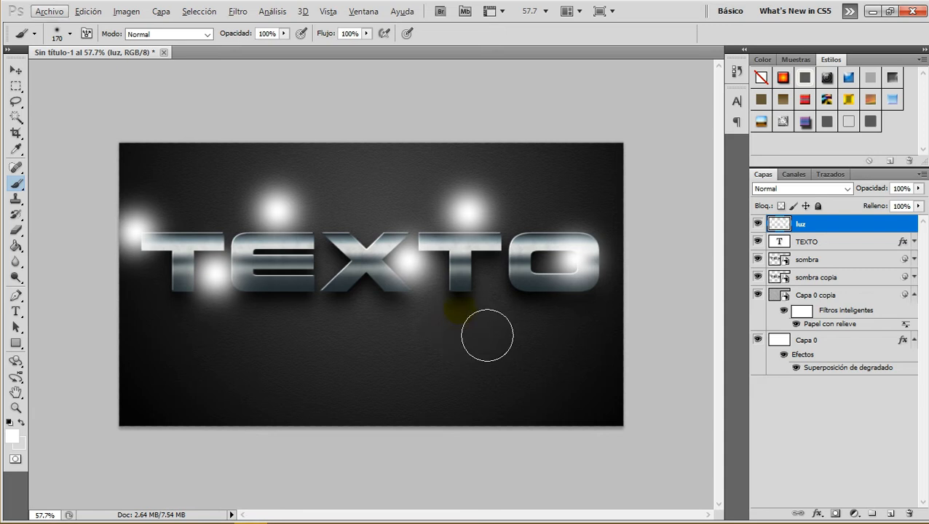
pyautogui.click(461, 313)
pyautogui.click(340, 314)
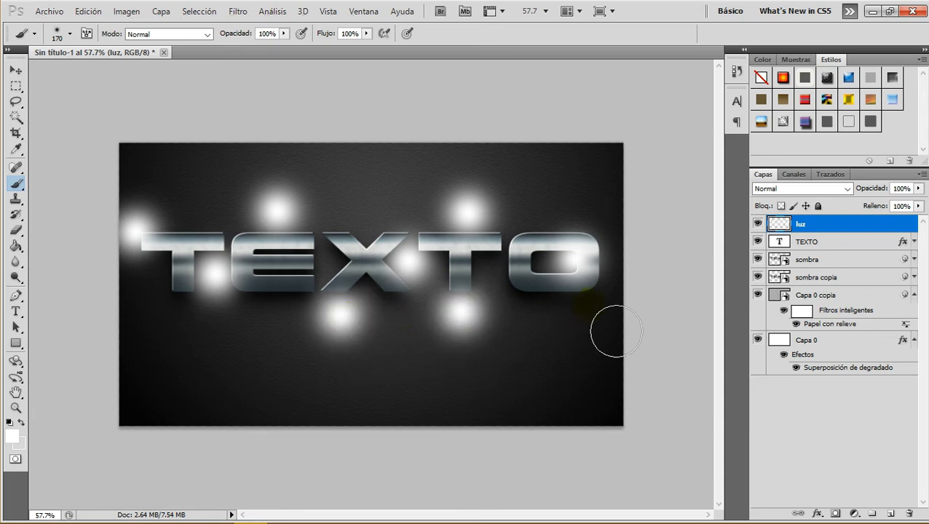
# Set the luz layer's blending mode to Superponer and compare the image with the layer hidden and shown.
pyautogui.click(829, 188)
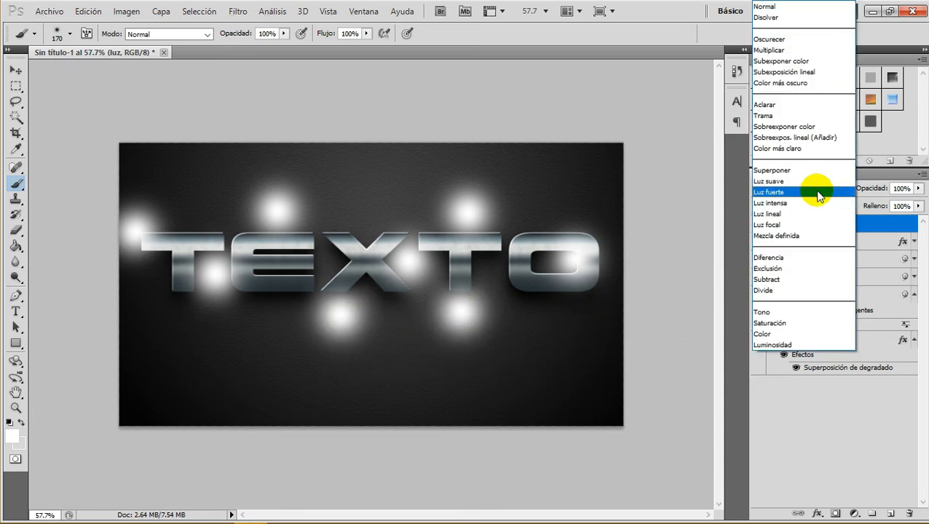
pyautogui.click(795, 173)
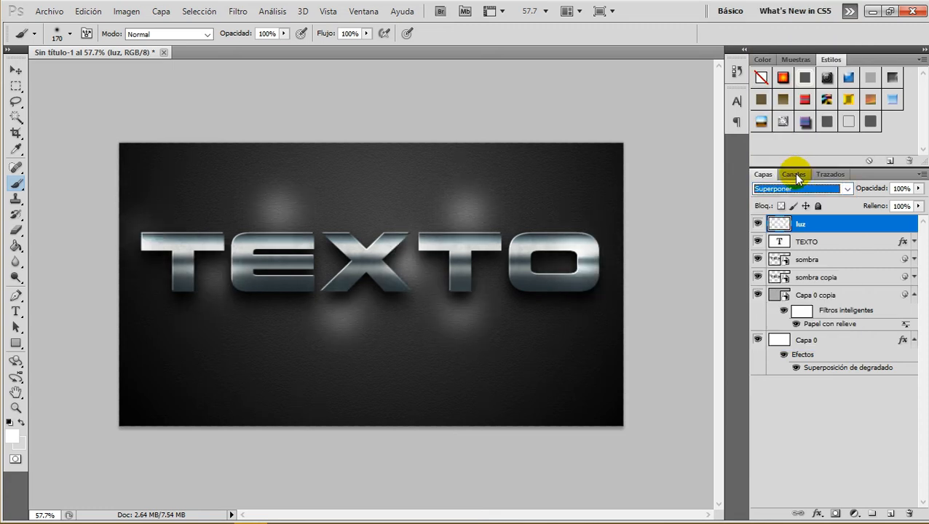
pyautogui.click(758, 224)
pyautogui.click(758, 225)
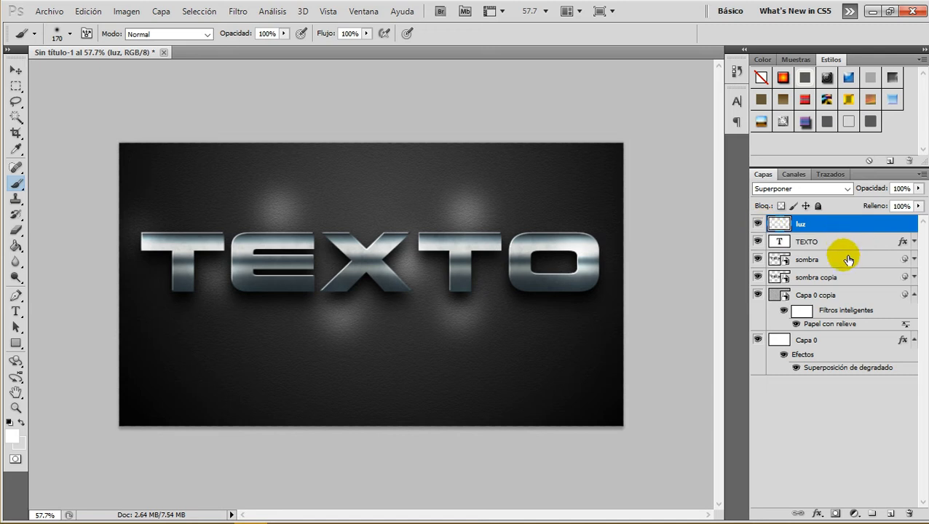
# Mask the luz layer with a selection of the TEXTO layer's pixels and compare the image with the layer hidden and shown.
pyautogui.click(781, 242)
pyautogui.rightClick(781, 241)
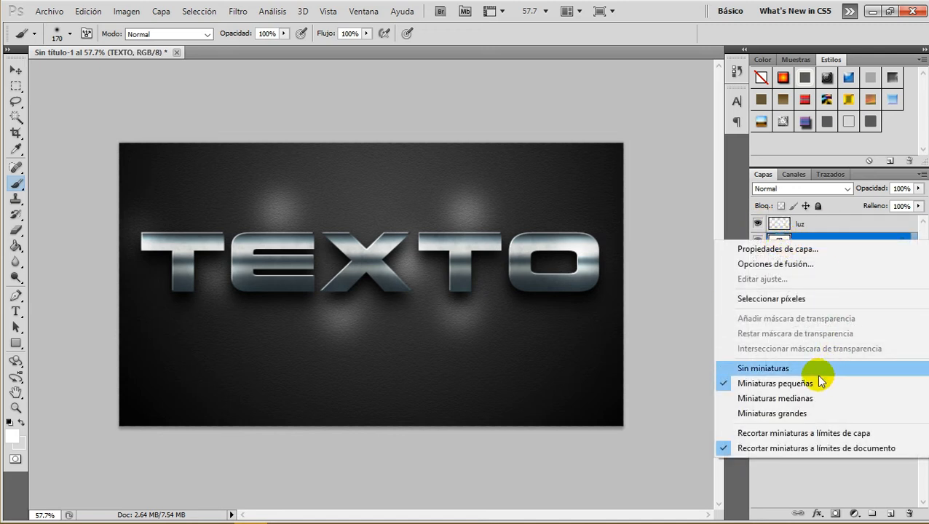
pyautogui.click(778, 298)
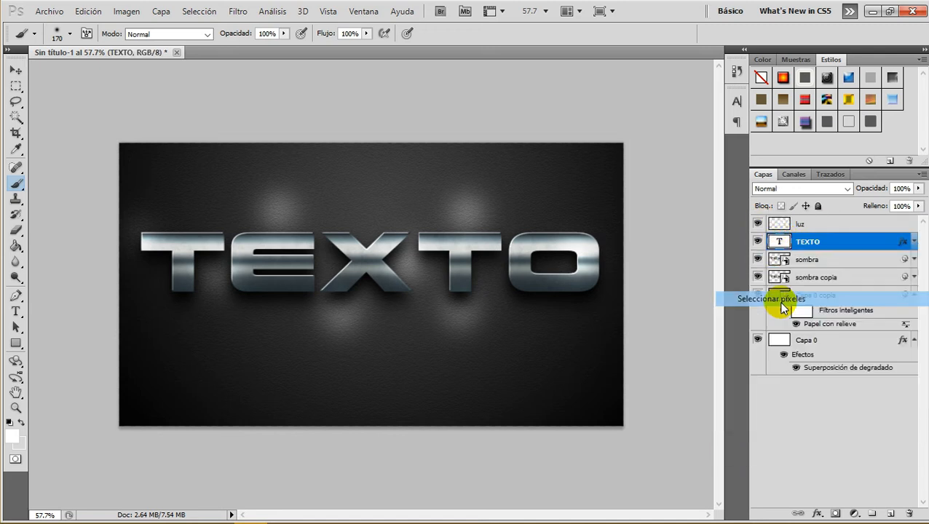
pyautogui.click(781, 223)
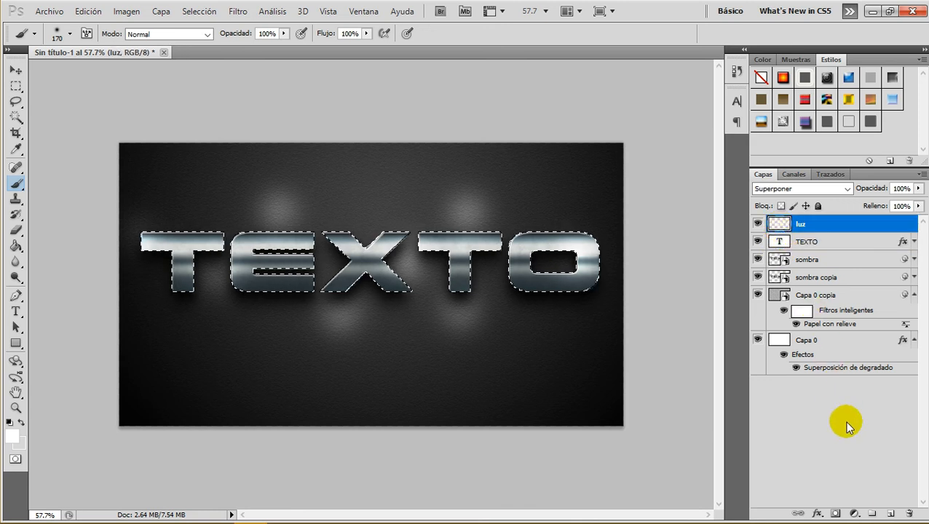
pyautogui.click(836, 513)
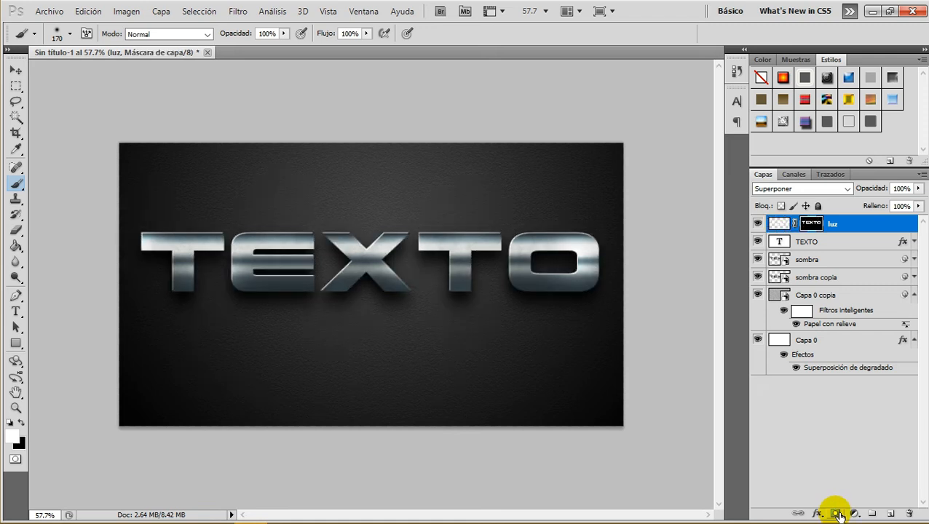
pyautogui.click(757, 223)
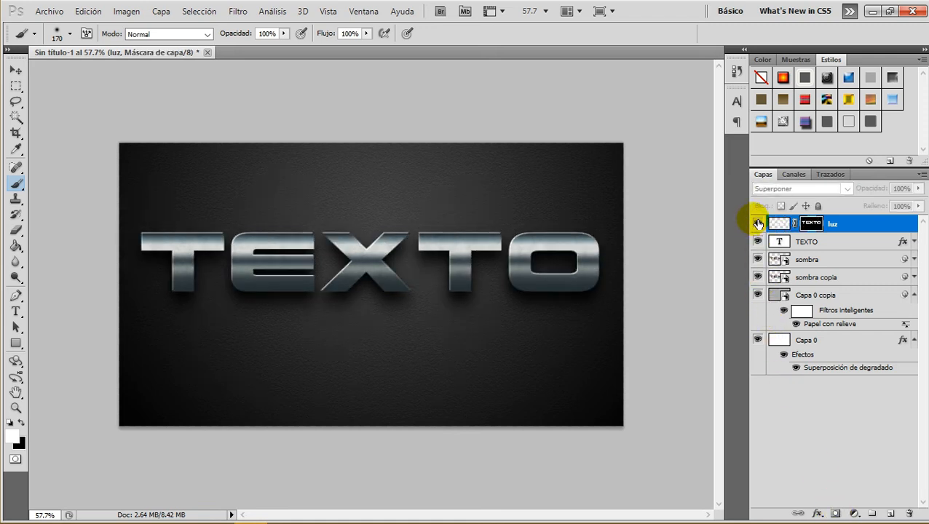
pyautogui.click(758, 223)
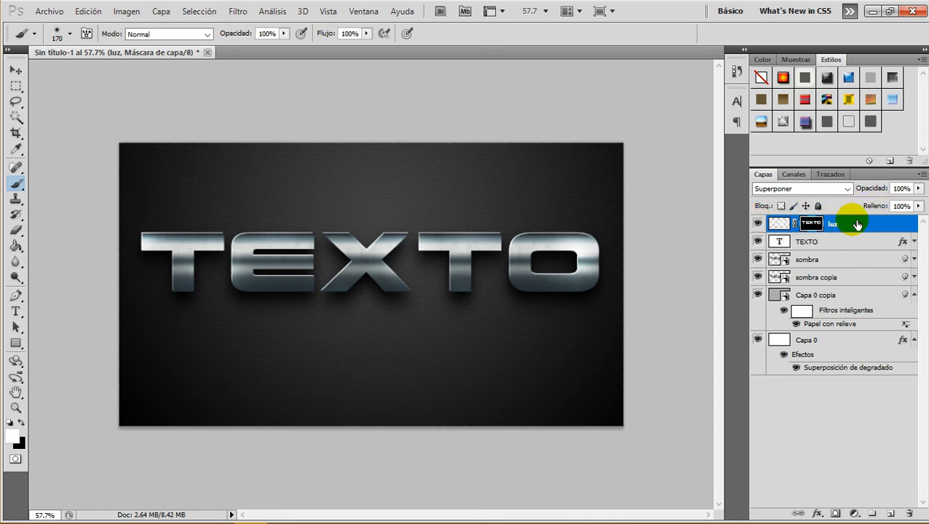
# Reduce the luz layer's opacity to 50%.
pyautogui.click(917, 188)
pyautogui.moveTo(913, 202); pyautogui.dragTo(874, 213)
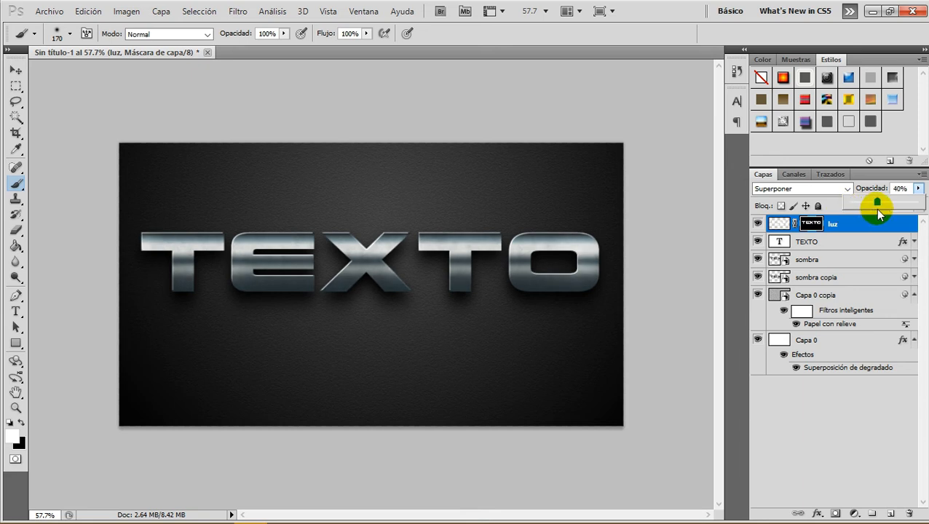
pyautogui.click(899, 188)
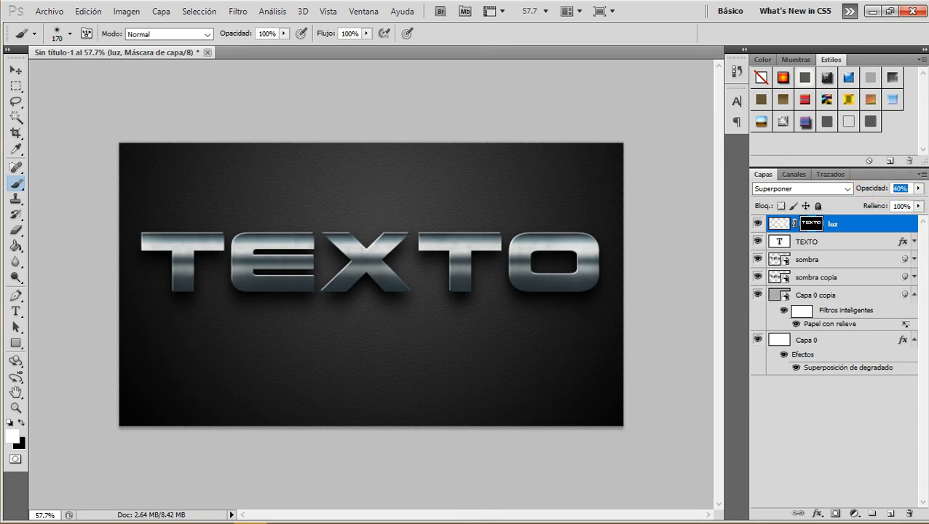
pyautogui.write('50')
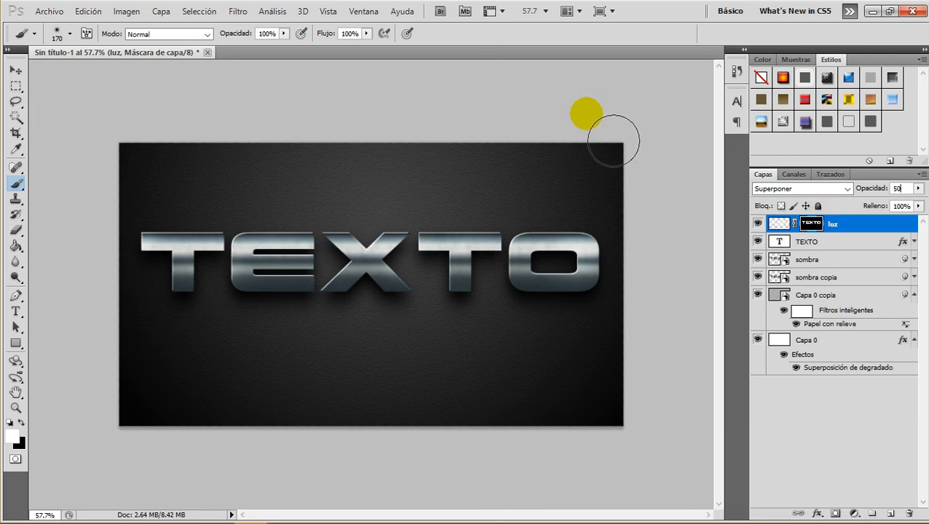
# Examine the metallic lettering at actual pixel size and with the whole canvas in view.
pyautogui.click(15, 406)
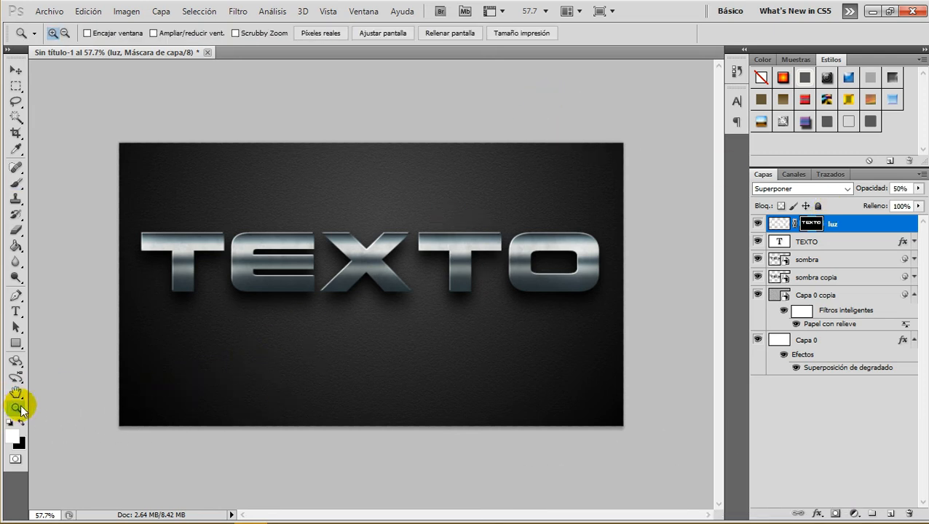
pyautogui.click(325, 37)
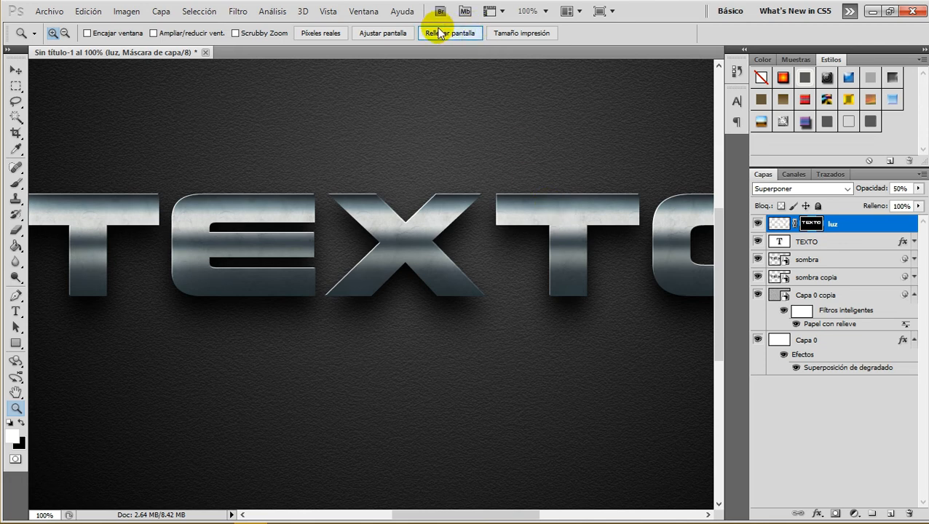
pyautogui.click(437, 32)
pyautogui.keyDown('alt'); pyautogui.click(504, 137); pyautogui.keyUp('alt')
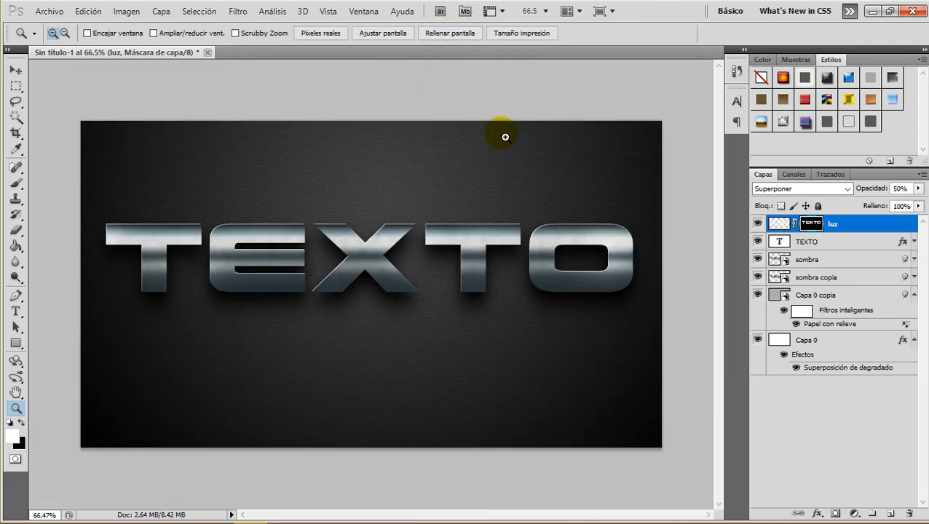
pyautogui.click(506, 138)
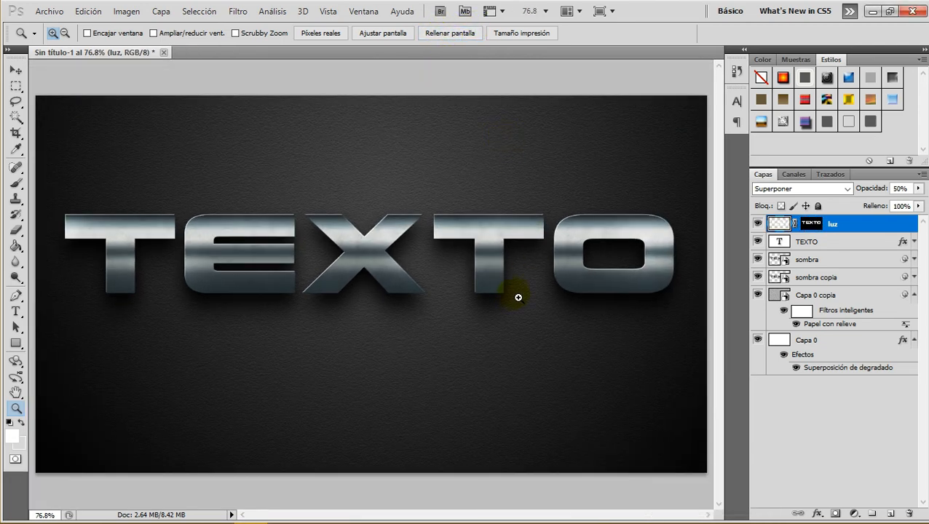
# Soften the paper texture on the Capa 0 copia layer with a Gaussian Blur (Desenfoque gaussiano) of 1 pixel radius.
pyautogui.click(837, 295)
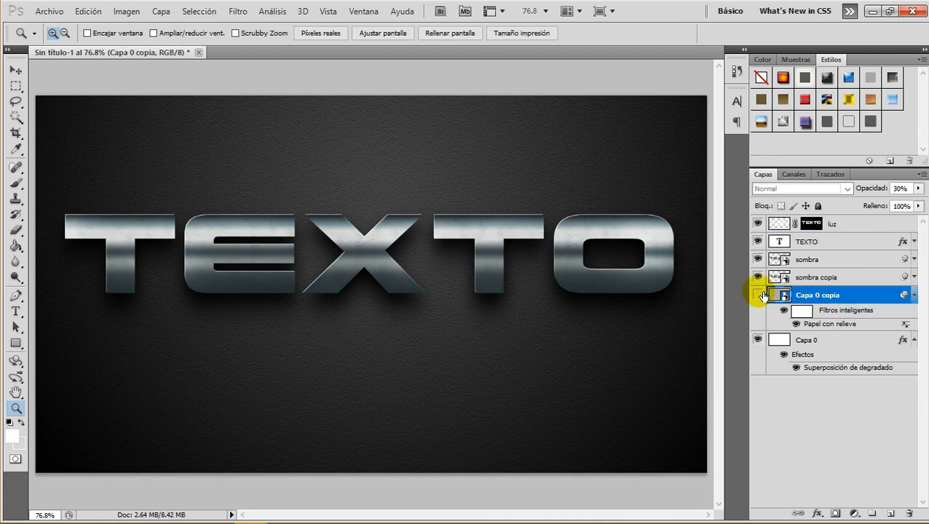
pyautogui.click(238, 11)
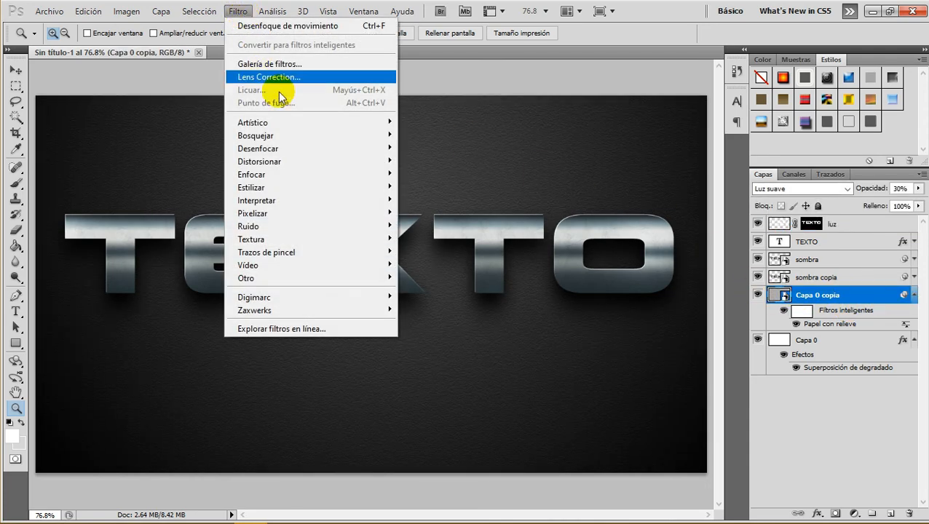
pyautogui.moveTo(313, 152)
pyautogui.click(502, 239)
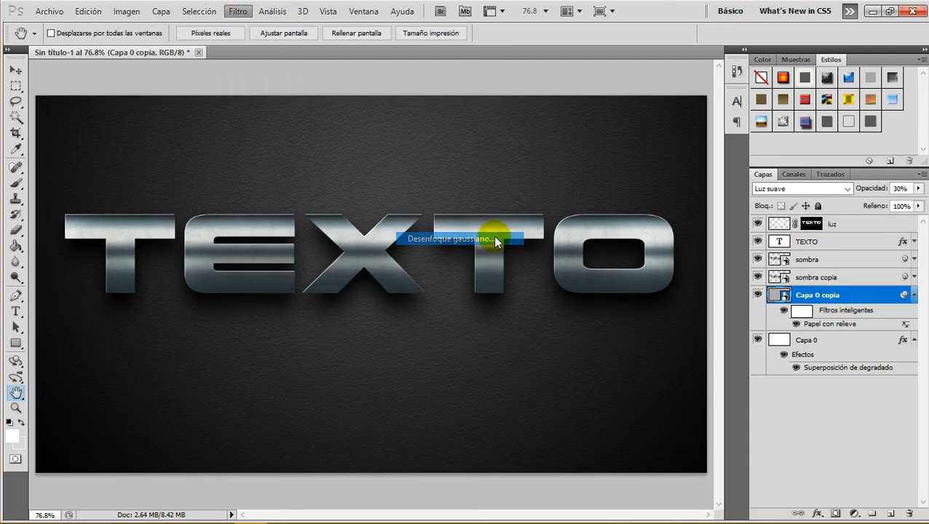
pyautogui.moveTo(563, 313); pyautogui.dragTo(507, 313)
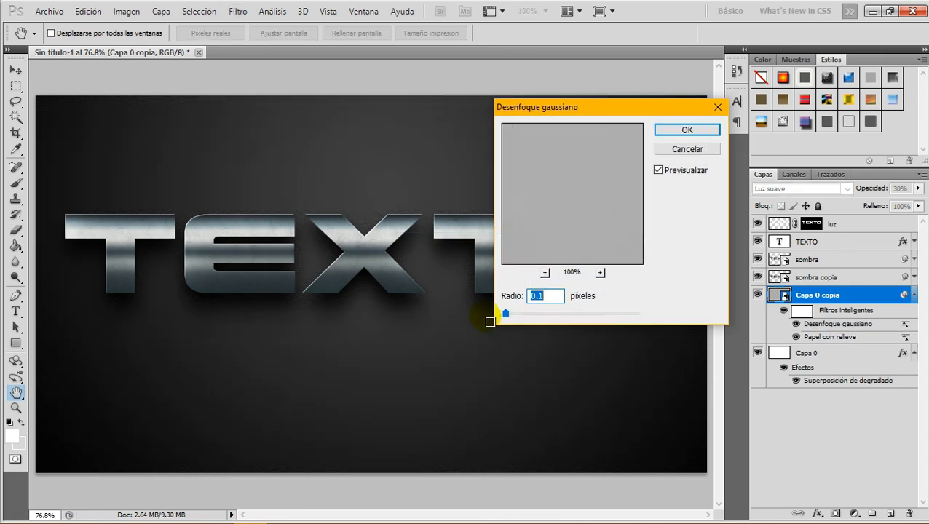
pyautogui.write('5')
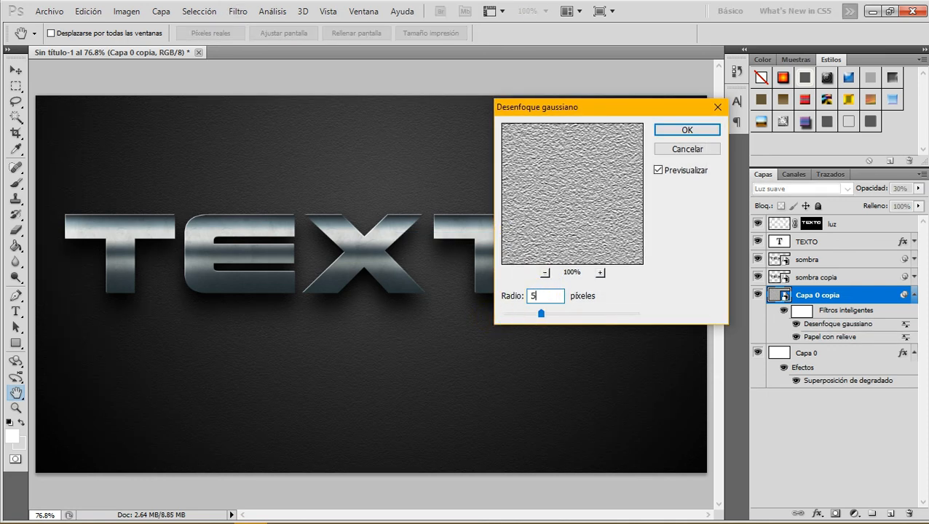
pyautogui.doubleClick(538, 295)
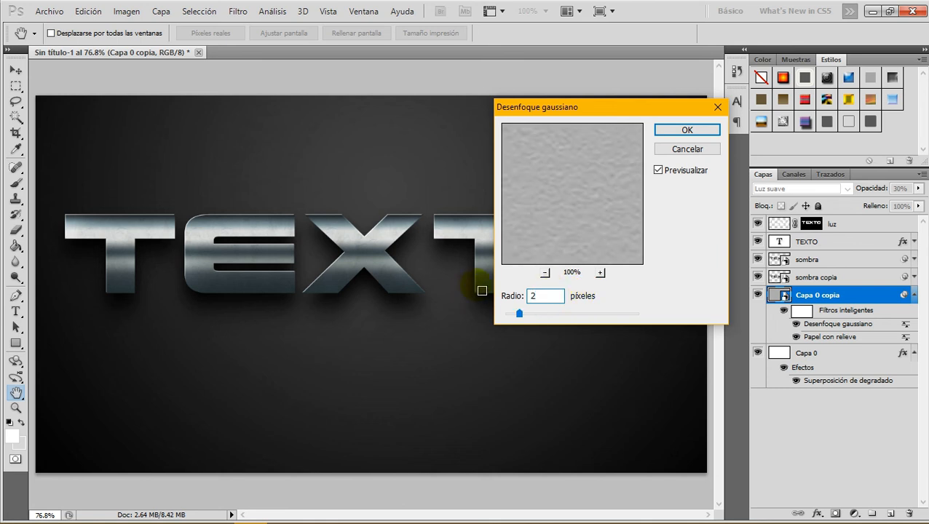
pyautogui.doubleClick(542, 295)
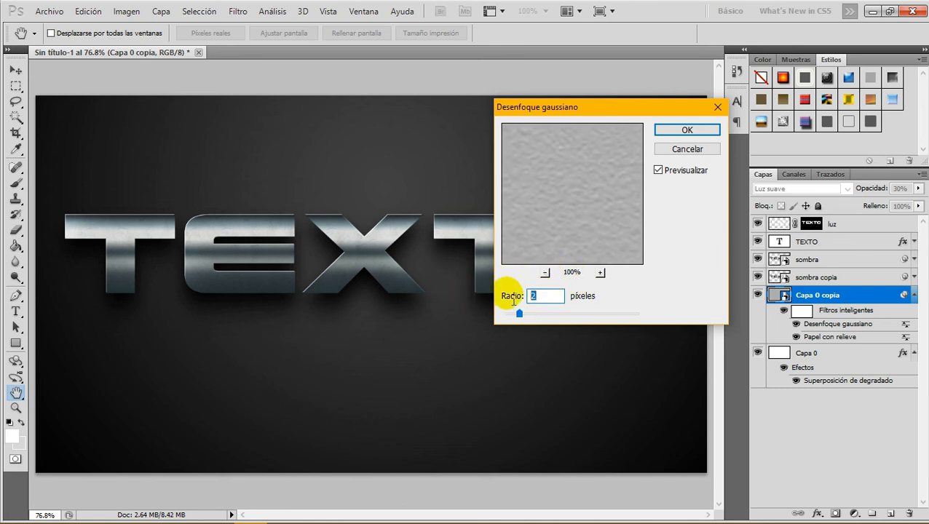
pyautogui.write('1')
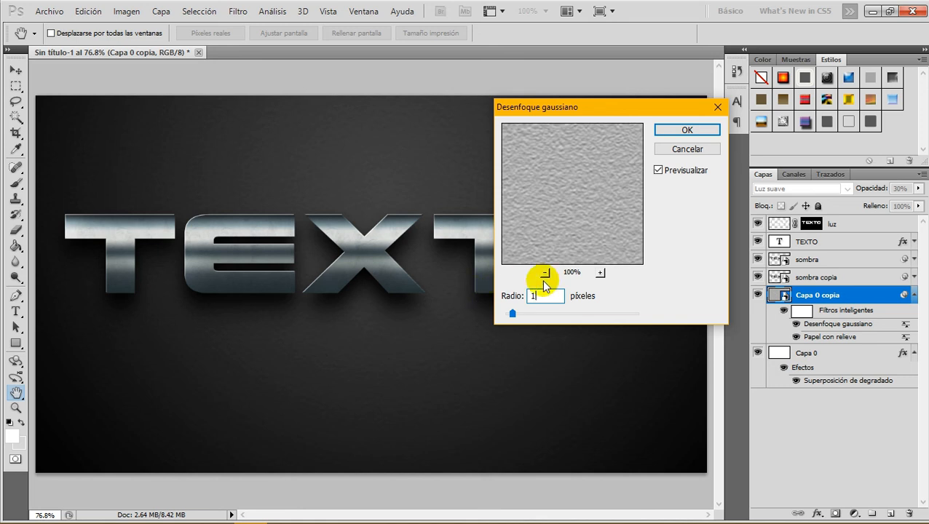
pyautogui.click(664, 131)
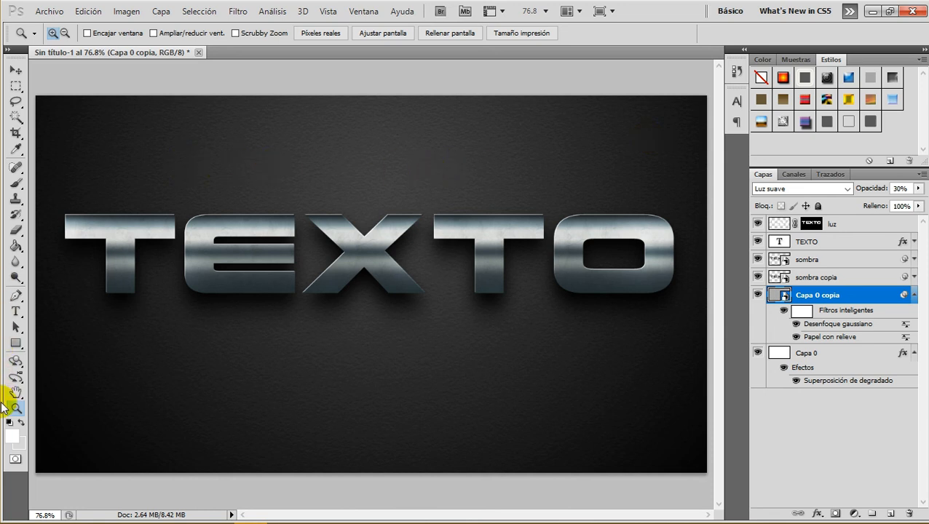
# Examine the finished metallic lettering and background at actual pixel size with the interface panels hidden.
pyautogui.click(320, 33)
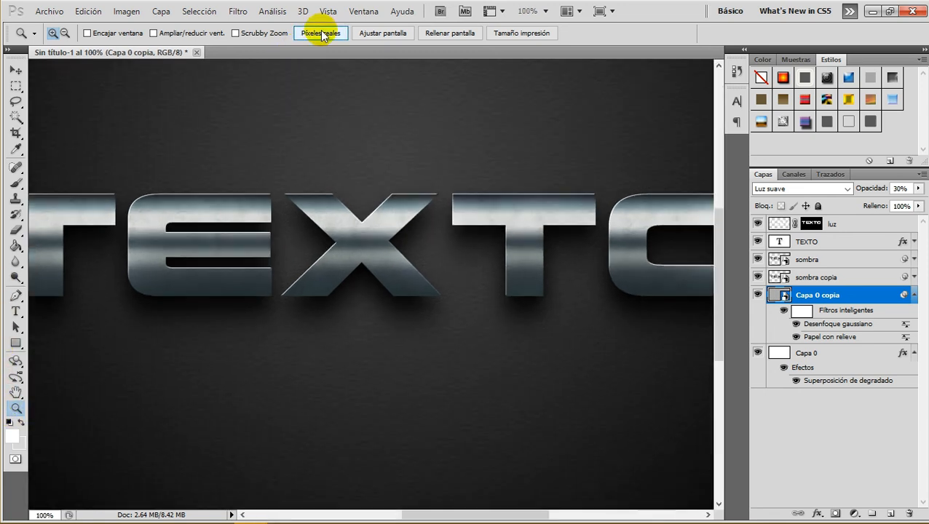
pyautogui.press('Tab')
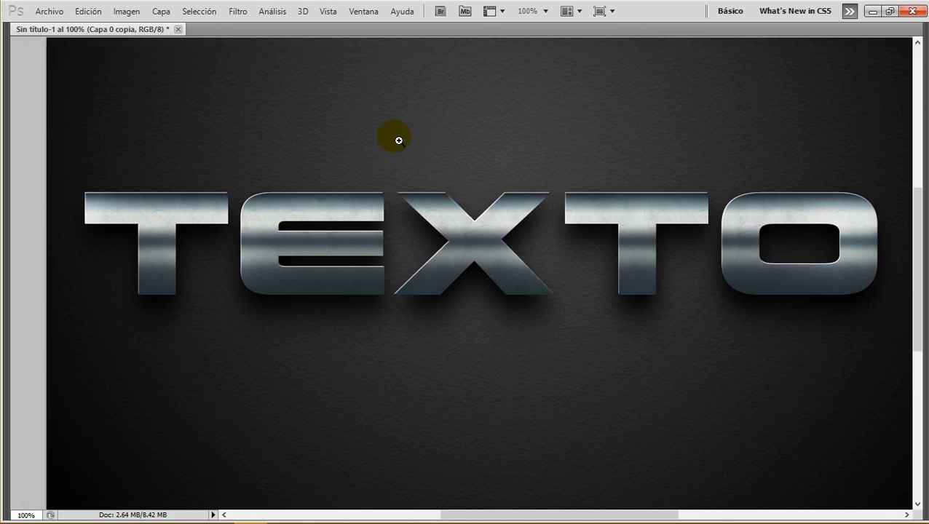
pyautogui.moveTo(393, 140); pyautogui.dragTo(386, 138)
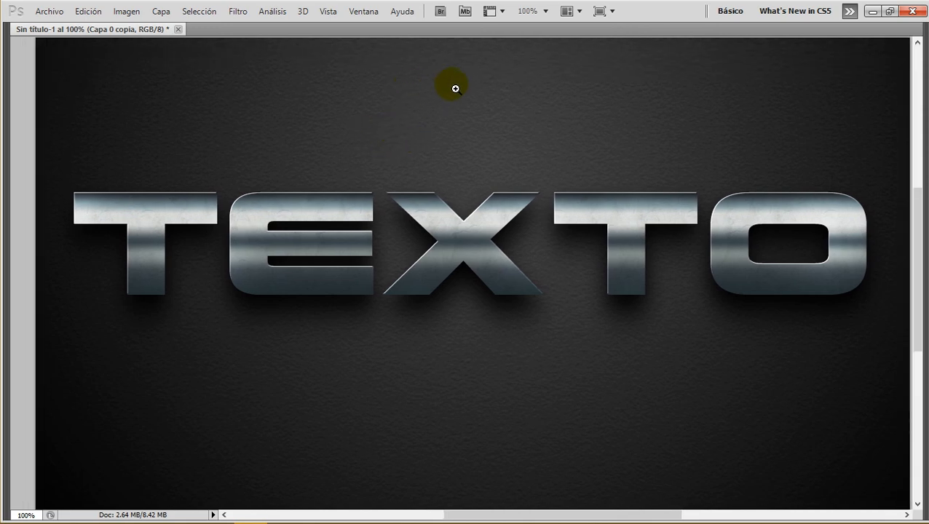